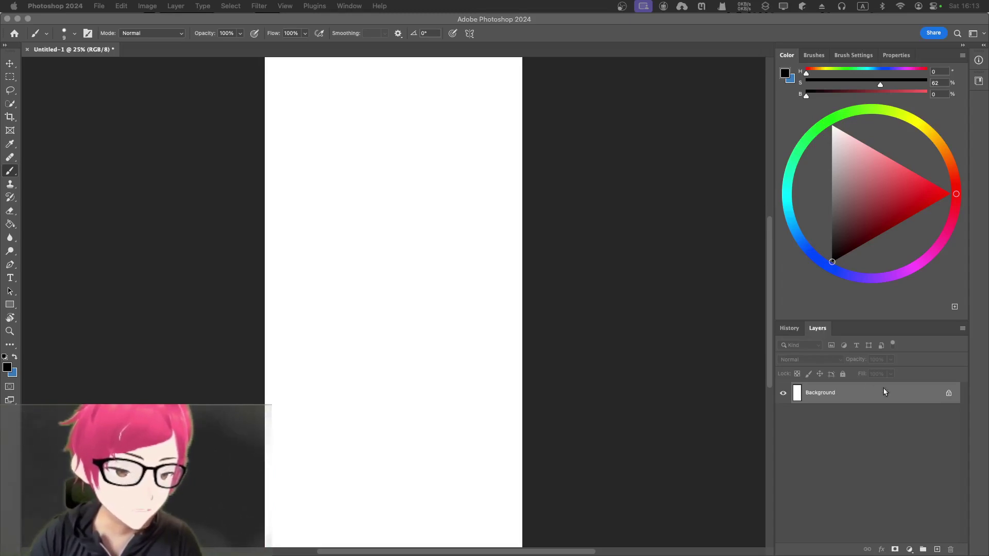
Step: Add a new layer above the background and name it "sketch"
{"action": "left_click", "coordinate": [937, 549]}
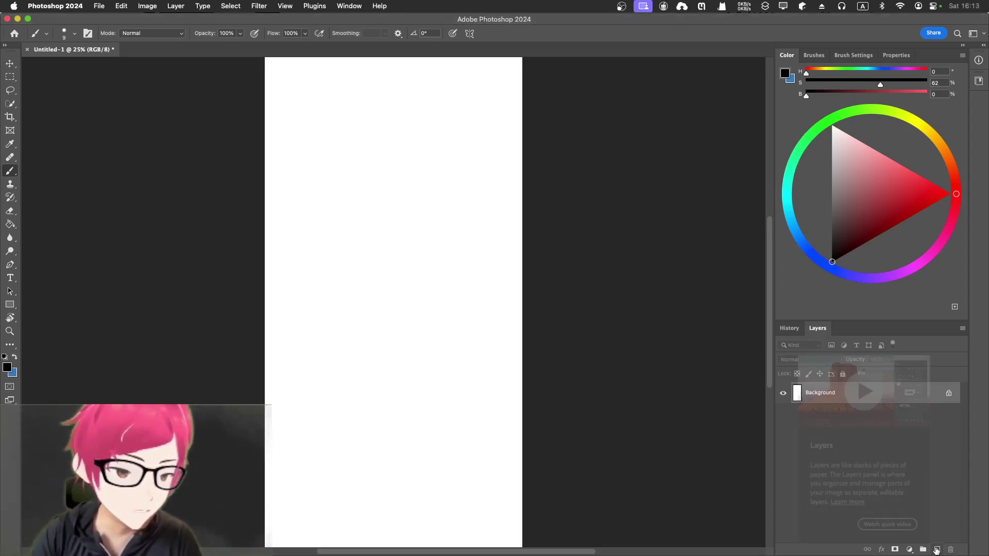
{"action": "left_click", "coordinate": [937, 549]}
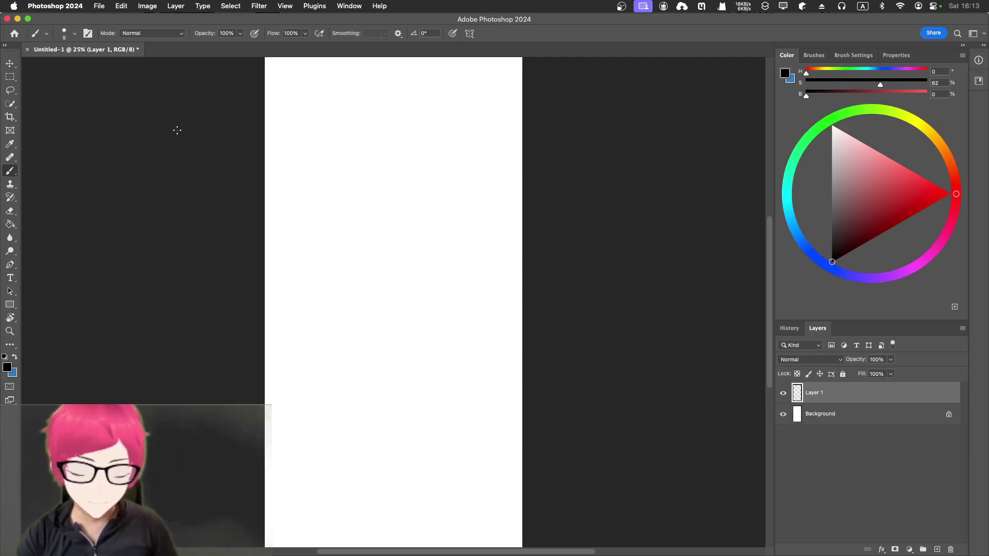
{"action": "key", "text": "super+equal"}
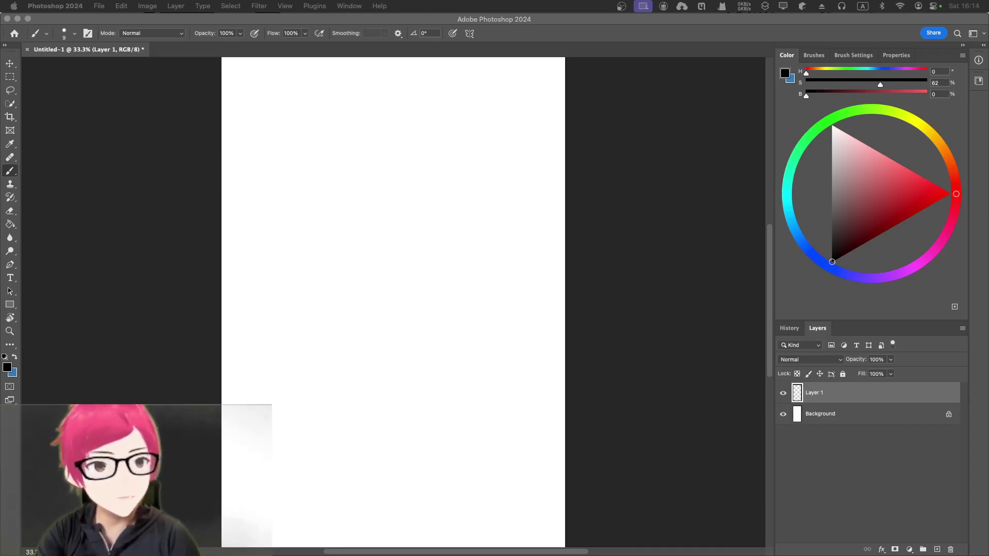
{"action": "left_click", "coordinate": [407, 150]}
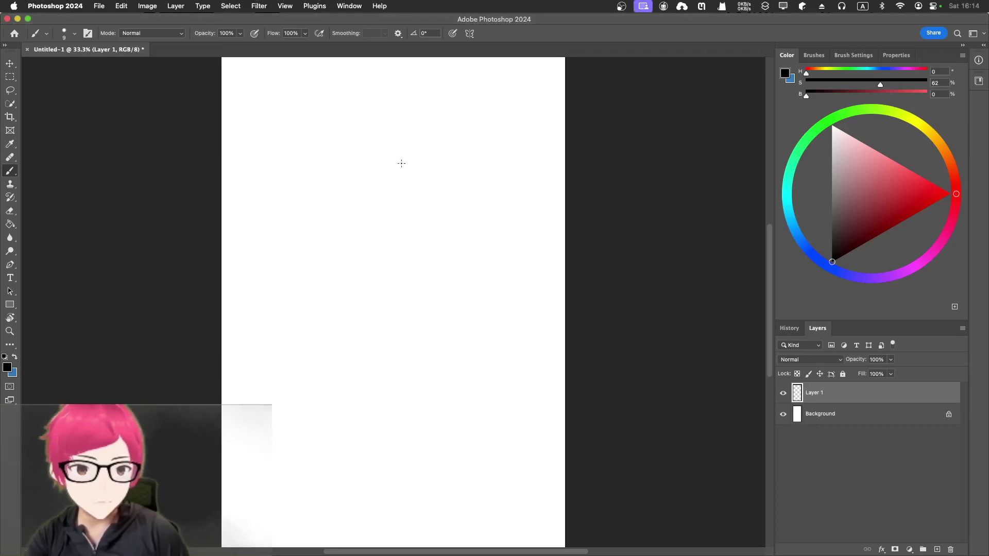
{"action": "left_click_drag", "start_coordinate": [406, 170], "coordinate": [448, 177]}
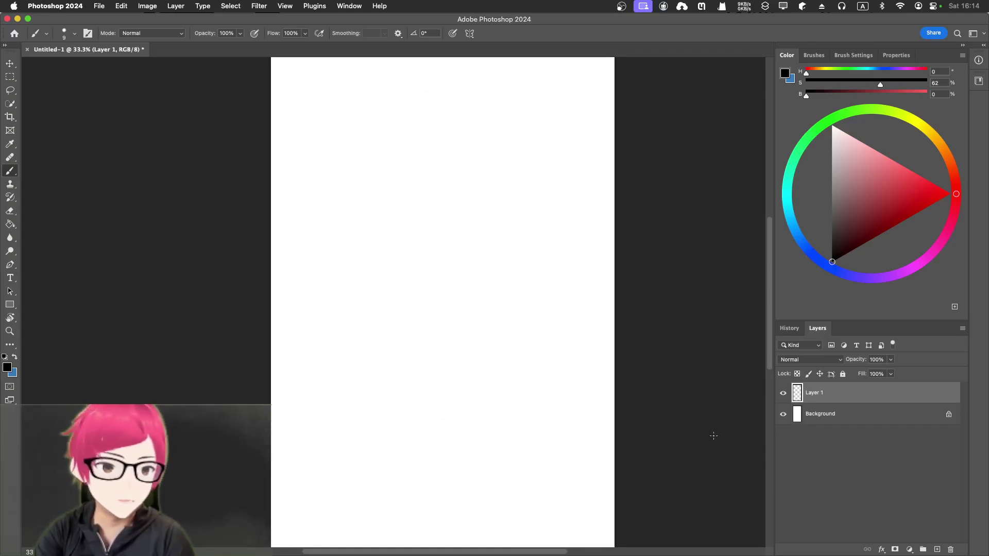
{"action": "double_click", "coordinate": [812, 393]}
{"action": "type", "text": "sketch"}
{"action": "key", "text": "Return"}
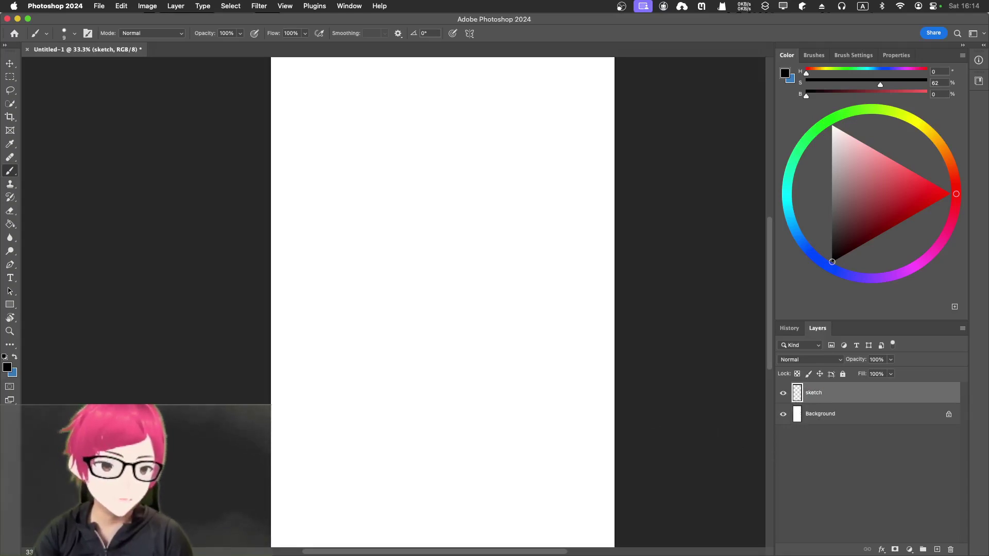
Step: Choose the KYLE Ultimate Pencil Hard brush from the Dry Media Brushes and set its size to 6 px
{"action": "left_click", "coordinate": [814, 55]}
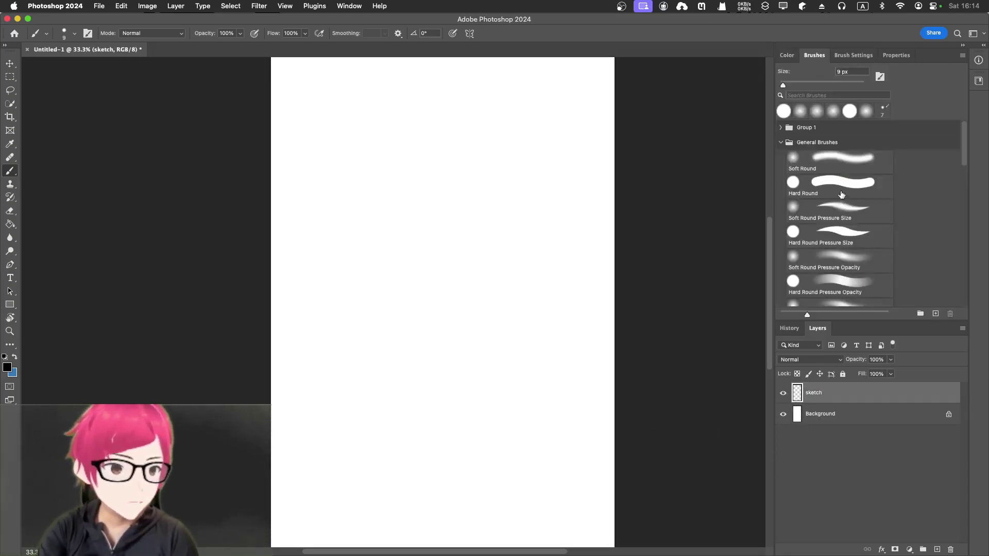
{"action": "scroll", "coordinate": [830, 238], "scroll_direction": "down", "scroll_amount": 3}
{"action": "left_click", "coordinate": [840, 239]}
{"action": "mouse_move", "coordinate": [447, 166]}
{"action": "left_mouse_down"}
{"action": "mouse_move", "coordinate": [453, 221]}
{"action": "mouse_move", "coordinate": [494, 240]}
{"action": "left_mouse_up"}
{"action": "key", "text": "super+z"}
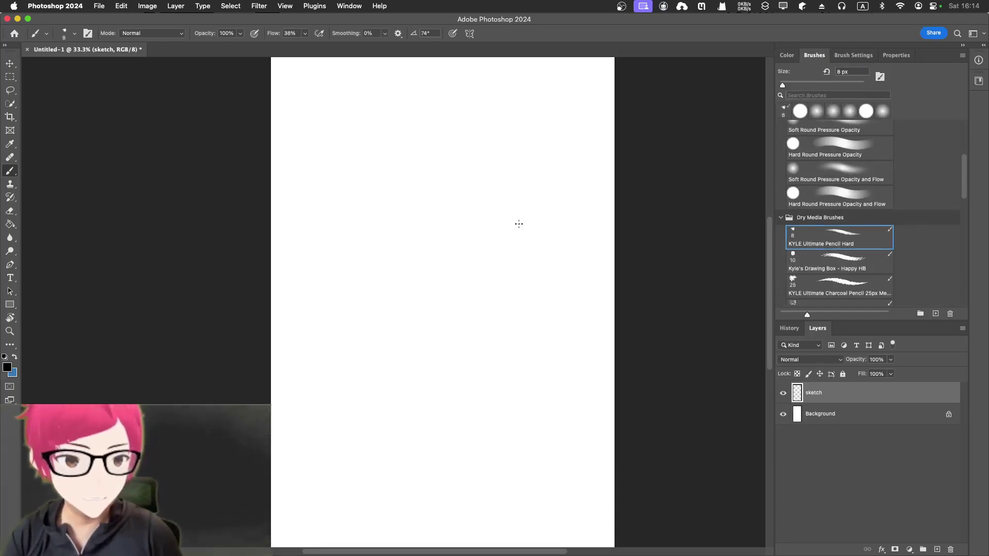
{"action": "key", "text": "bracketleft"}
{"action": "key", "text": "bracketleft"}
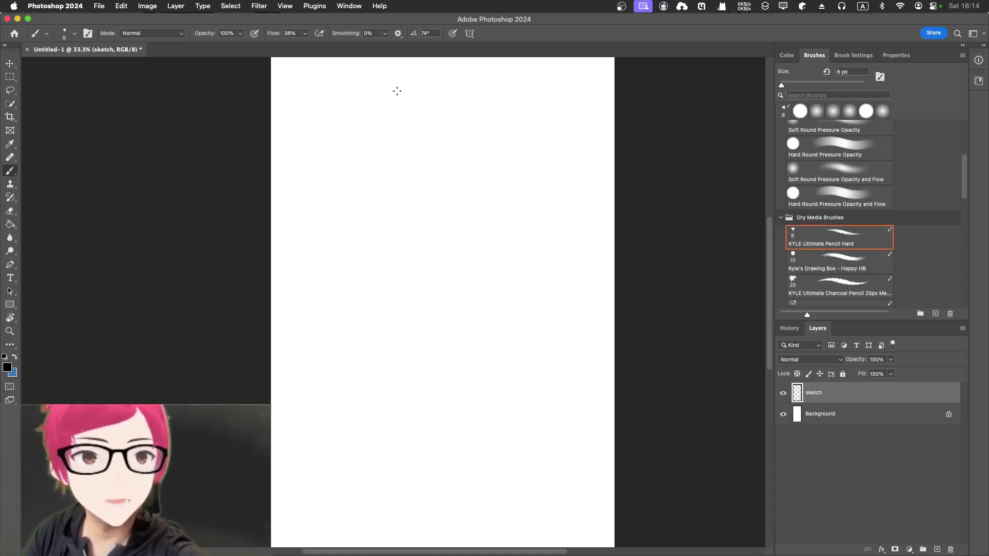
Step: Sketch an oval head with a pointed chin near the canvas's upper edge, with brush smoothing raised to 26%
{"action": "left_click_drag", "start_coordinate": [401, 86], "coordinate": [393, 115]}
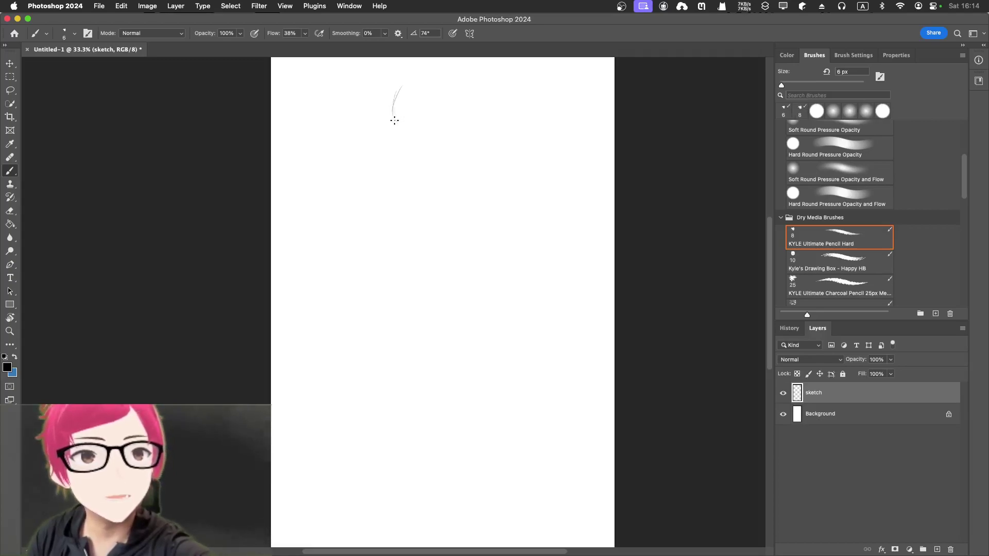
{"action": "mouse_move", "coordinate": [396, 125]}
{"action": "left_mouse_down"}
{"action": "mouse_move", "coordinate": [410, 132]}
{"action": "mouse_move", "coordinate": [423, 120]}
{"action": "left_mouse_up"}
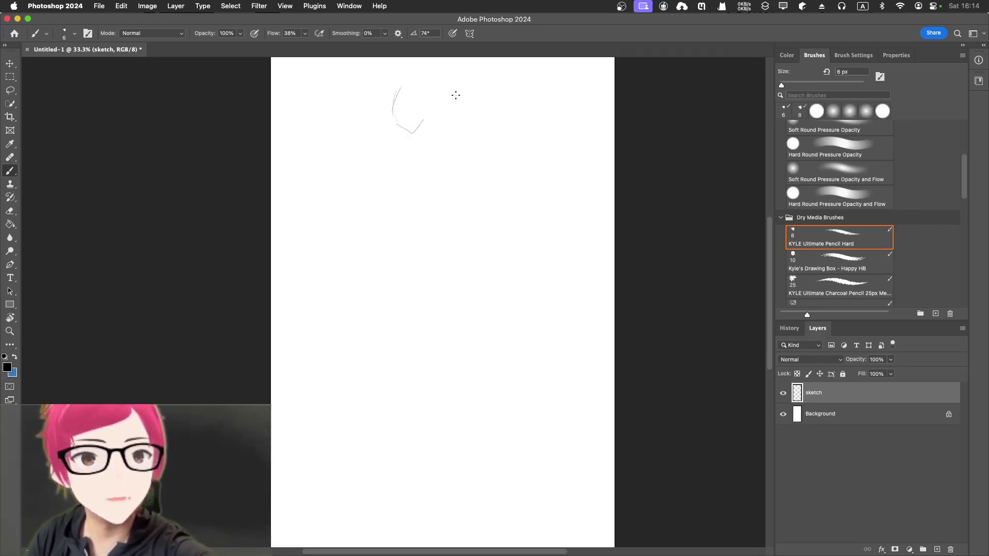
{"action": "left_click", "coordinate": [384, 33]}
{"action": "left_click_drag", "start_coordinate": [394, 45], "coordinate": [396, 45]}
{"action": "mouse_move", "coordinate": [400, 85]}
{"action": "left_mouse_down"}
{"action": "mouse_move", "coordinate": [417, 82]}
{"action": "mouse_move", "coordinate": [432, 108]}
{"action": "mouse_move", "coordinate": [421, 124]}
{"action": "left_mouse_up"}
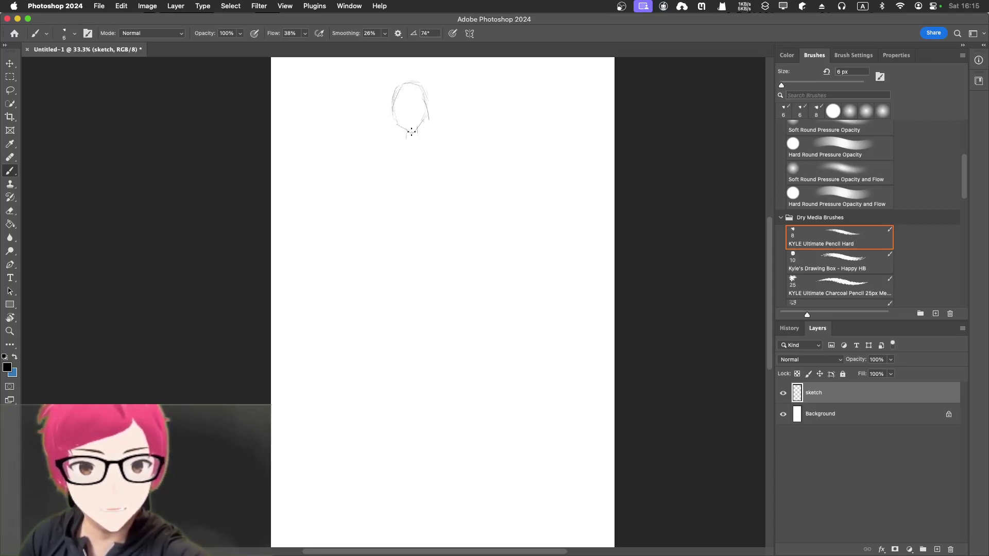
Step: Sketch a slanted shoulder line below the head and a boxy torso with a curved lower edge beneath it
{"action": "left_click_drag", "start_coordinate": [377, 151], "coordinate": [436, 131]}
{"action": "key", "text": "super+z"}
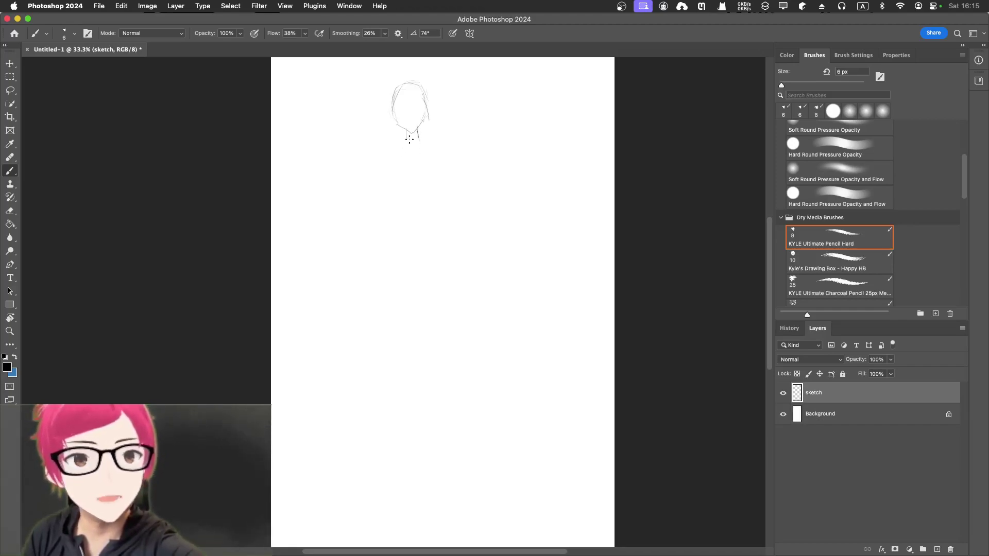
{"action": "left_click_drag", "start_coordinate": [383, 151], "coordinate": [453, 136]}
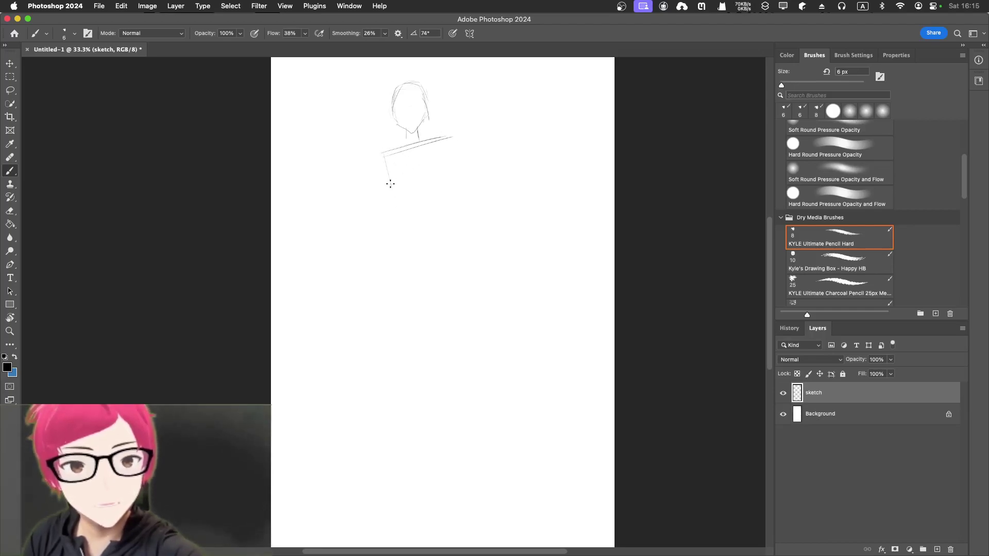
{"action": "mouse_move", "coordinate": [385, 159]}
{"action": "left_mouse_down"}
{"action": "mouse_move", "coordinate": [390, 204]}
{"action": "mouse_move", "coordinate": [428, 196]}
{"action": "left_mouse_up"}
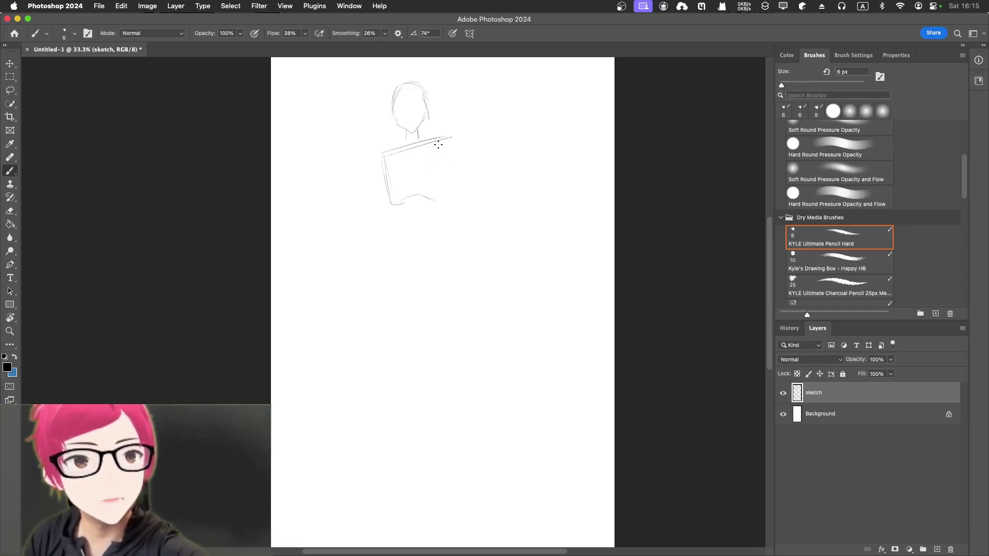
{"action": "left_click_drag", "start_coordinate": [437, 143], "coordinate": [440, 196]}
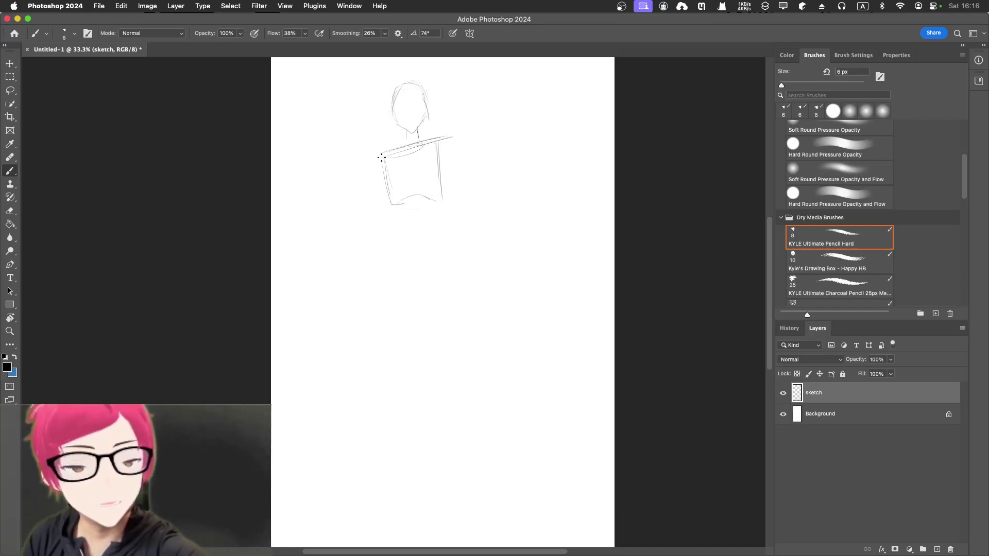
Step: Sketch the figure's bent arm on the left side, with an elbow circle and an open hand raised outward
{"action": "left_click_drag", "start_coordinate": [380, 160], "coordinate": [376, 209]}
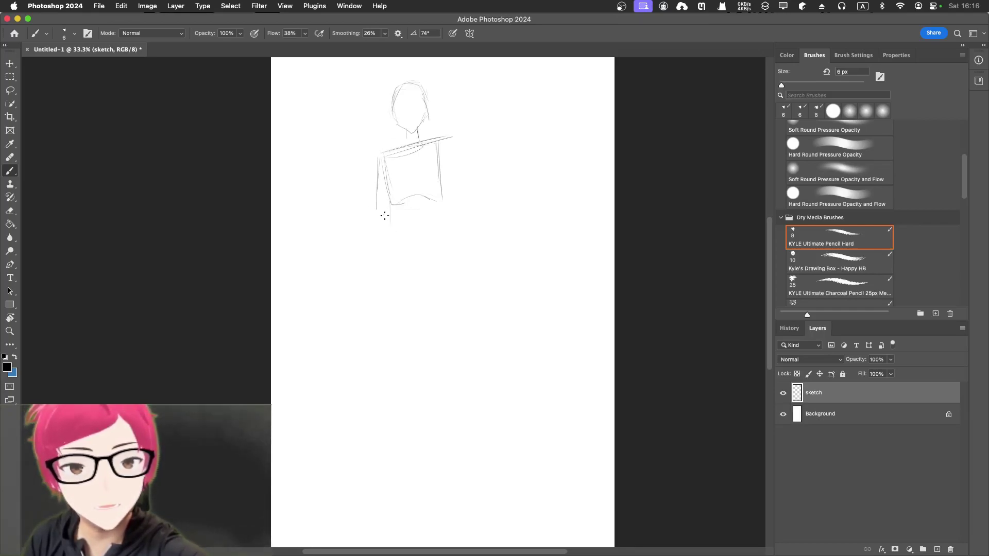
{"action": "mouse_move", "coordinate": [389, 214]}
{"action": "left_mouse_down"}
{"action": "mouse_move", "coordinate": [372, 216]}
{"action": "mouse_move", "coordinate": [356, 198]}
{"action": "left_mouse_up"}
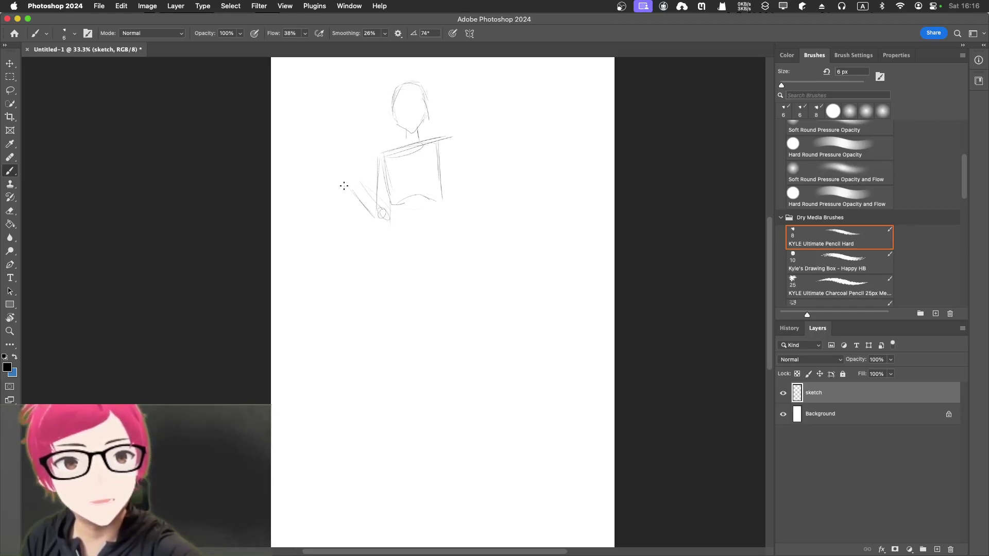
{"action": "left_click_drag", "start_coordinate": [342, 184], "coordinate": [337, 175]}
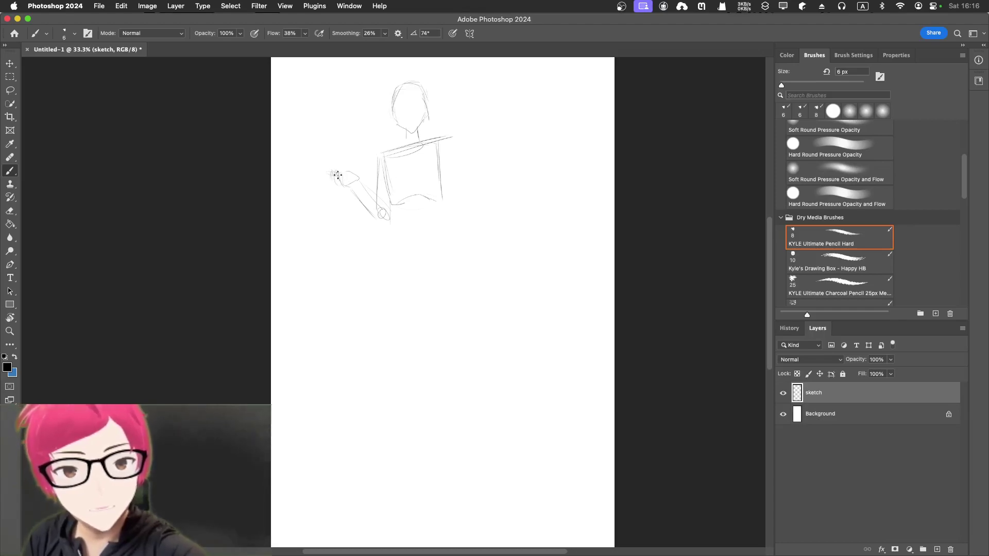
{"action": "left_click_drag", "start_coordinate": [324, 171], "coordinate": [334, 174]}
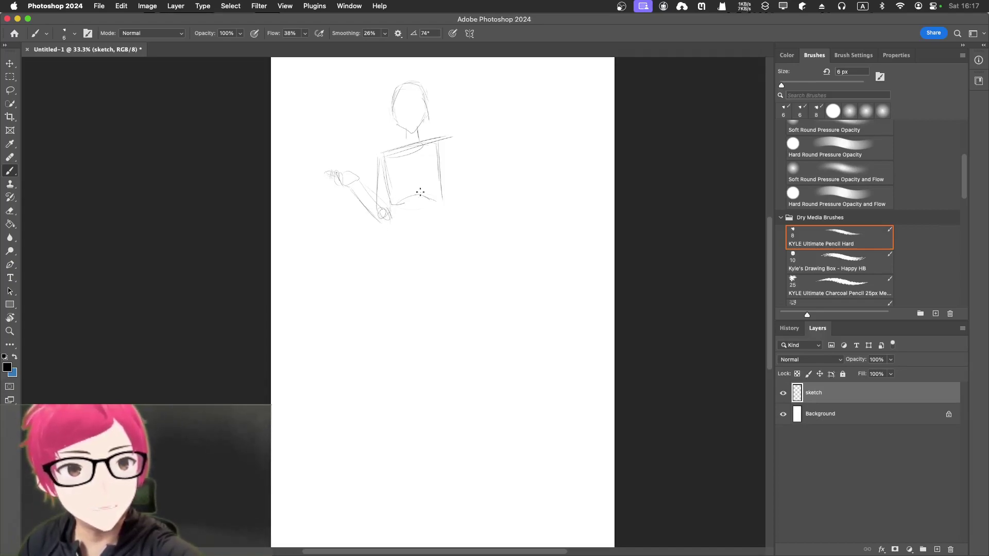
Step: Sketch the arm on the right side, with its forearm crossing the waist and a loose hand at the opposite hip
{"action": "left_click_drag", "start_coordinate": [441, 208], "coordinate": [438, 142]}
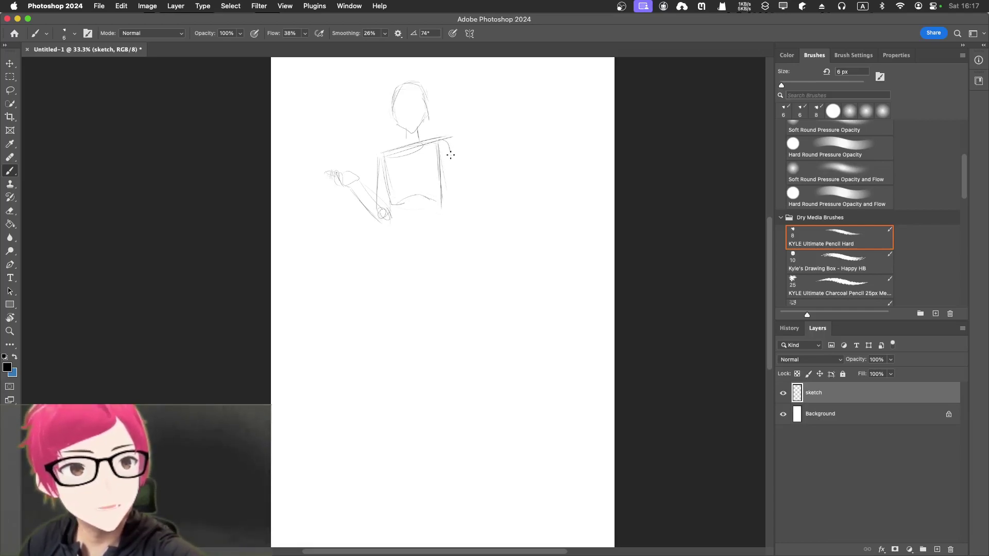
{"action": "mouse_move", "coordinate": [447, 143]}
{"action": "left_mouse_down"}
{"action": "mouse_move", "coordinate": [449, 203]}
{"action": "mouse_move", "coordinate": [438, 196]}
{"action": "mouse_move", "coordinate": [443, 184]}
{"action": "mouse_move", "coordinate": [414, 216]}
{"action": "left_mouse_up"}
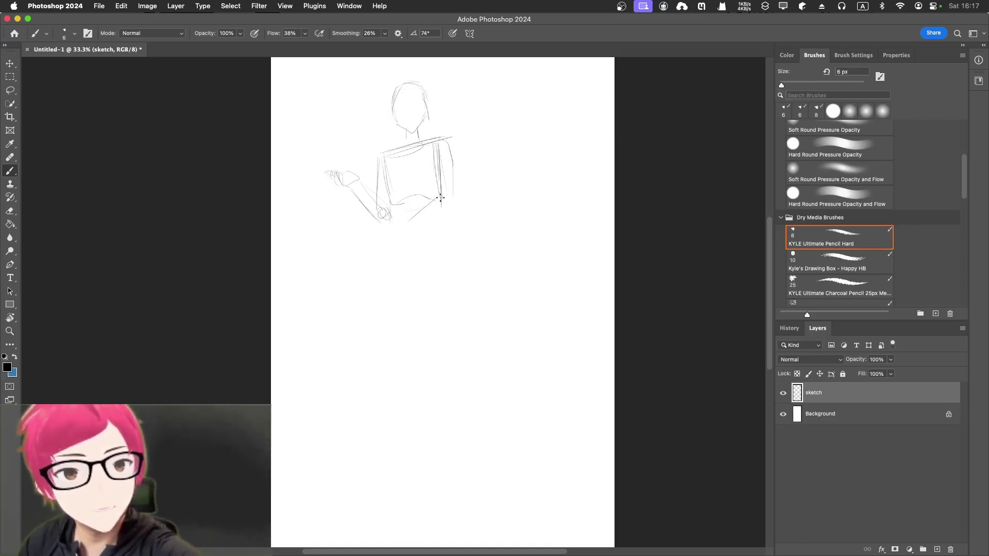
{"action": "left_click_drag", "start_coordinate": [453, 175], "coordinate": [455, 204]}
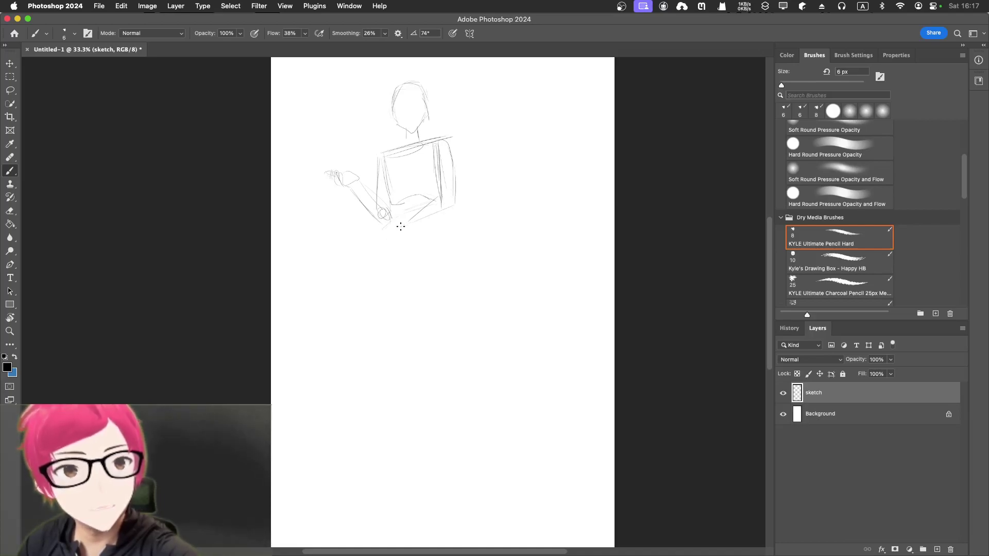
{"action": "left_click_drag", "start_coordinate": [387, 230], "coordinate": [375, 242]}
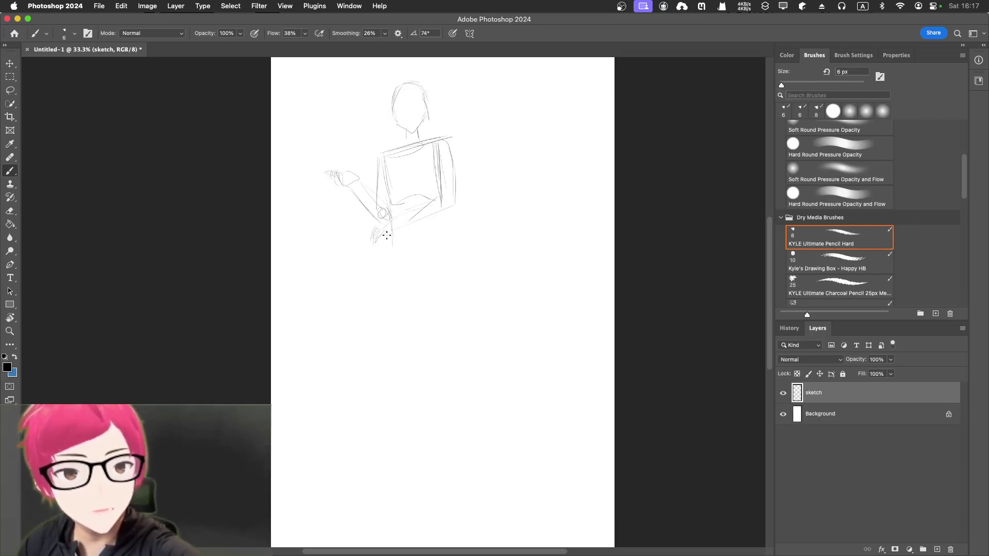
Step: Sketch the flaring hips and the outer contours of both legs from the waist down towards the ankles
{"action": "left_click_drag", "start_coordinate": [393, 228], "coordinate": [371, 261]}
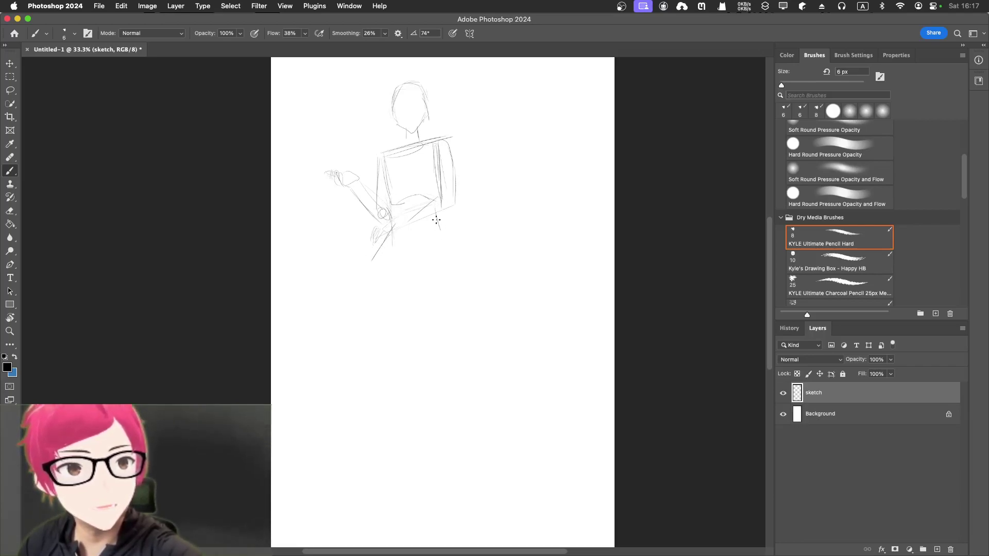
{"action": "left_click_drag", "start_coordinate": [433, 199], "coordinate": [446, 247]}
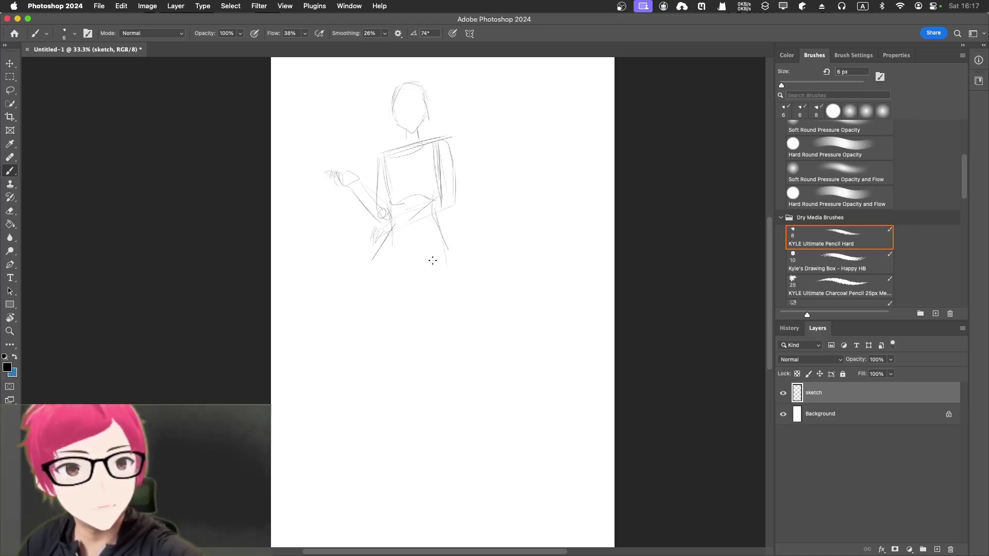
{"action": "mouse_move", "coordinate": [386, 237]}
{"action": "left_mouse_down"}
{"action": "mouse_move", "coordinate": [367, 280]}
{"action": "mouse_move", "coordinate": [397, 351]}
{"action": "left_mouse_up"}
{"action": "left_click_drag", "start_coordinate": [446, 253], "coordinate": [445, 357]}
{"action": "mouse_move", "coordinate": [371, 271]}
{"action": "left_mouse_down"}
{"action": "mouse_move", "coordinate": [399, 363]}
{"action": "mouse_move", "coordinate": [388, 398]}
{"action": "mouse_move", "coordinate": [402, 468]}
{"action": "left_mouse_up"}
{"action": "left_click_drag", "start_coordinate": [390, 411], "coordinate": [405, 466]}
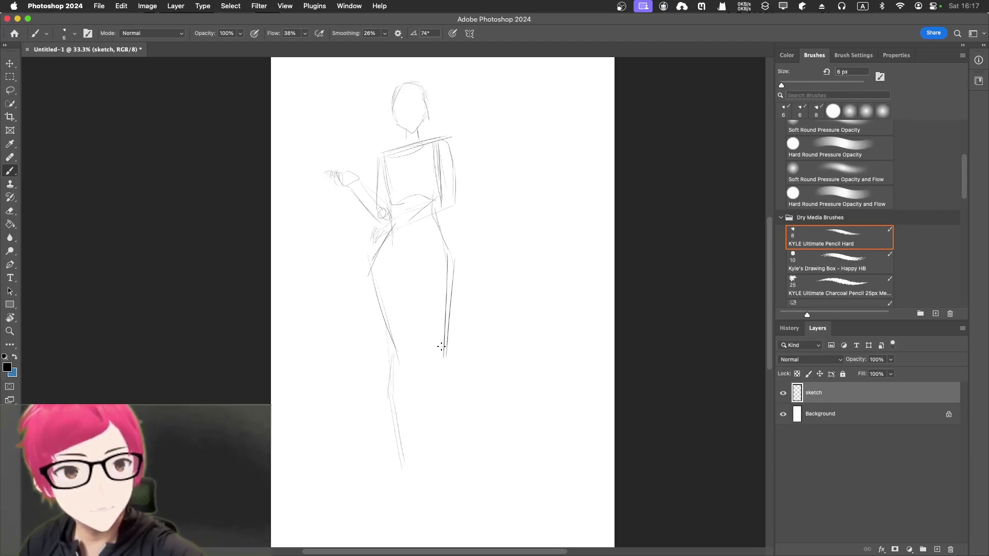
{"action": "left_click_drag", "start_coordinate": [441, 354], "coordinate": [435, 407]}
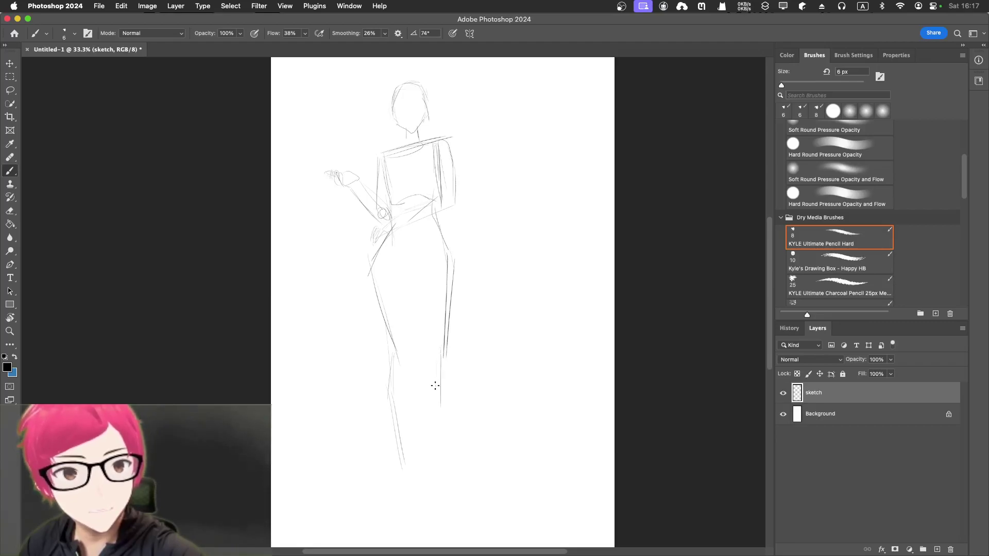
{"action": "left_click_drag", "start_coordinate": [439, 354], "coordinate": [431, 449]}
{"action": "left_click_drag", "start_coordinate": [440, 405], "coordinate": [438, 444]}
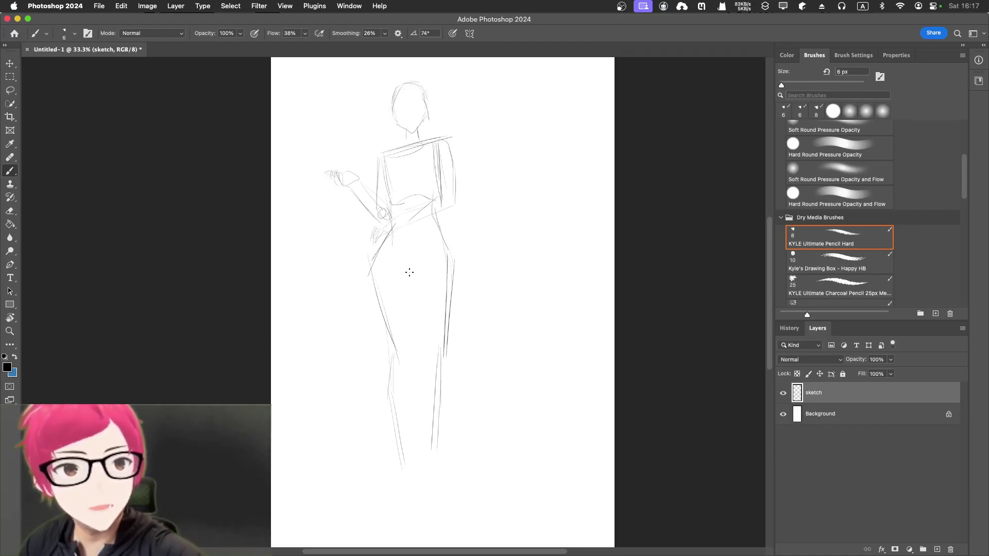
Step: Add the inner leg lines, a pointed foot and lower-leg strokes, and strengthen the outer contour of the right-side leg
{"action": "left_click_drag", "start_coordinate": [408, 267], "coordinate": [407, 329]}
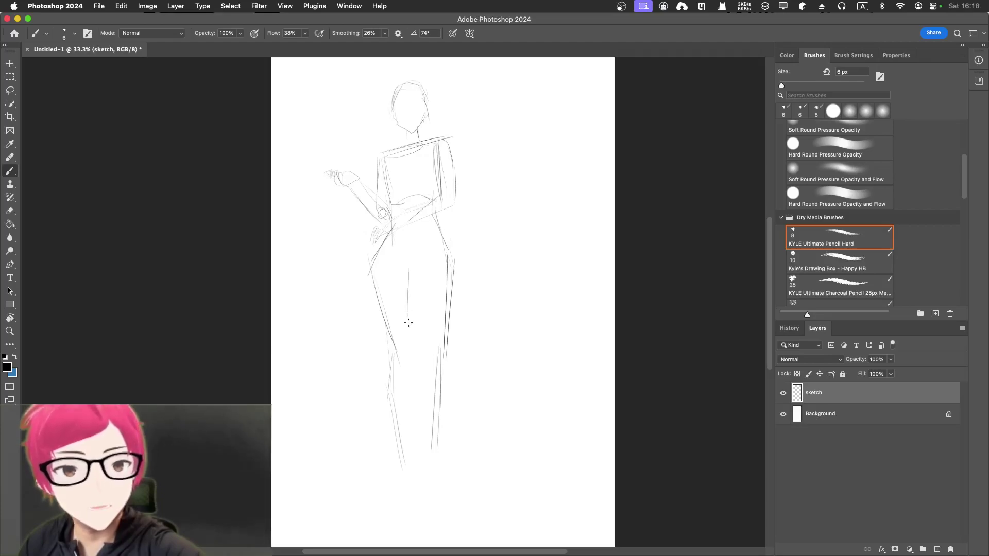
{"action": "left_click_drag", "start_coordinate": [411, 268], "coordinate": [412, 352]}
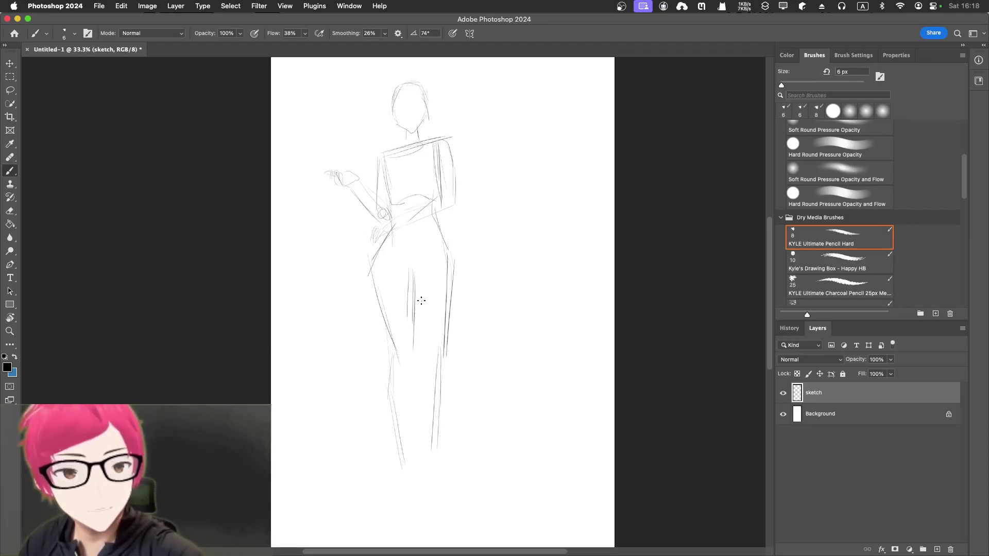
{"action": "left_click_drag", "start_coordinate": [412, 318], "coordinate": [415, 419]}
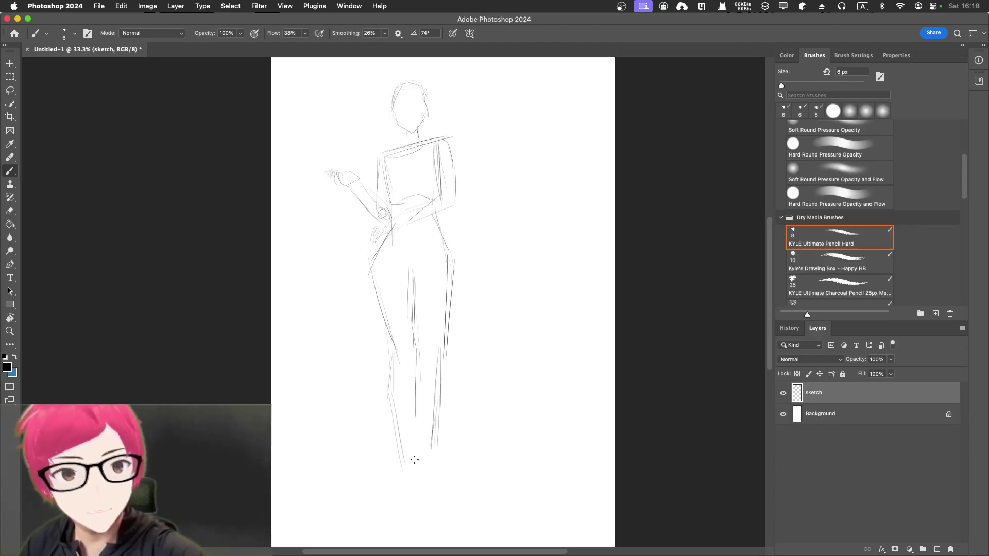
{"action": "mouse_move", "coordinate": [409, 466]}
{"action": "left_mouse_down"}
{"action": "mouse_move", "coordinate": [400, 488]}
{"action": "mouse_move", "coordinate": [413, 513]}
{"action": "left_mouse_up"}
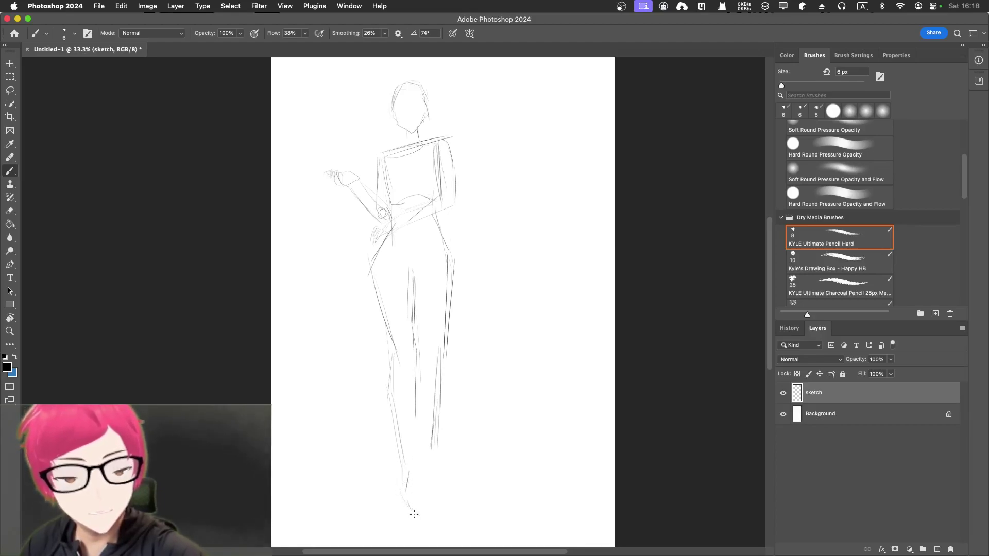
{"action": "mouse_move", "coordinate": [420, 444]}
{"action": "left_mouse_down"}
{"action": "mouse_move", "coordinate": [428, 507]}
{"action": "mouse_move", "coordinate": [420, 477]}
{"action": "left_mouse_up"}
{"action": "left_click_drag", "start_coordinate": [418, 411], "coordinate": [424, 473]}
{"action": "left_click_drag", "start_coordinate": [444, 329], "coordinate": [439, 405]}
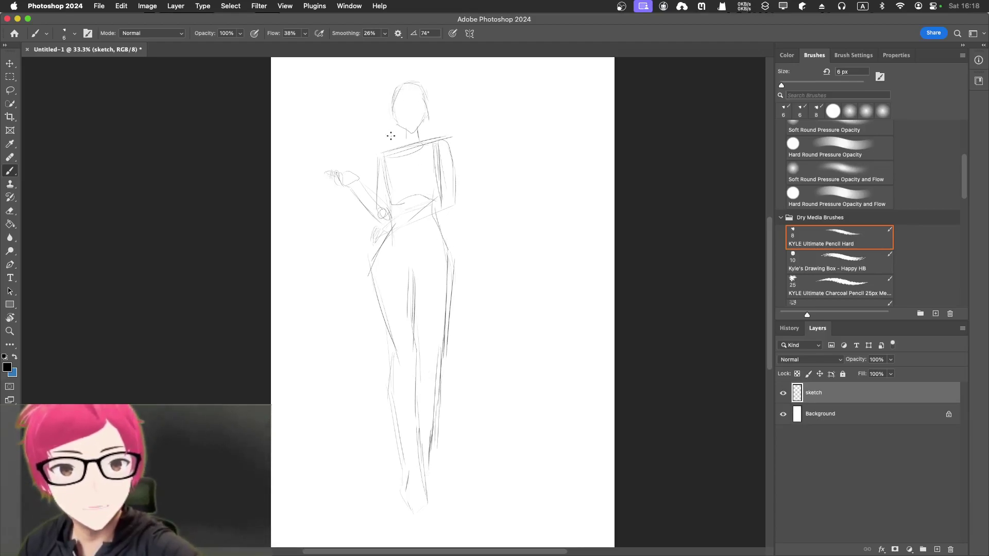
Step: Sketch hair strands along both sides of the face and a few lines trailing down from the hand at the hip
{"action": "mouse_move", "coordinate": [388, 115]}
{"action": "left_mouse_down"}
{"action": "mouse_move", "coordinate": [385, 140]}
{"action": "mouse_move", "coordinate": [394, 118]}
{"action": "left_mouse_up"}
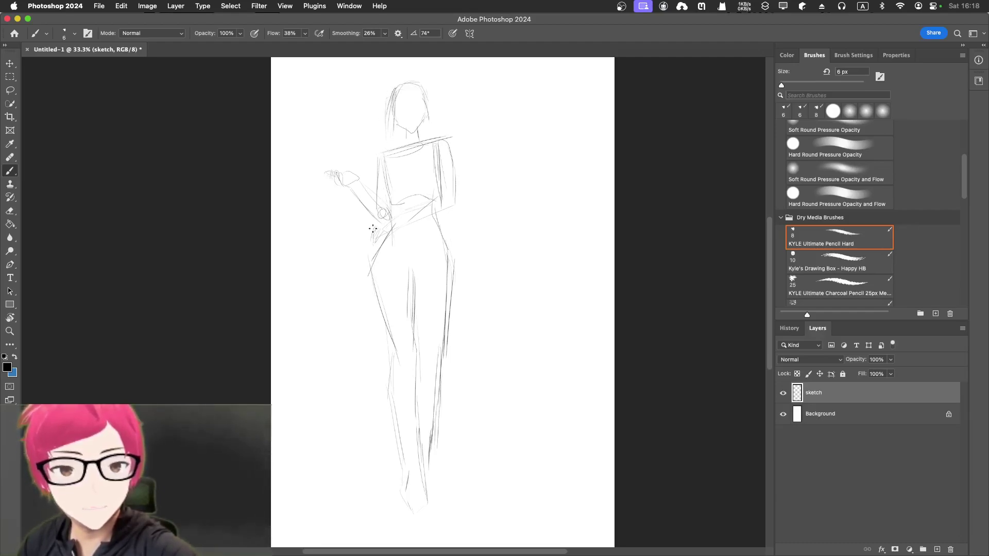
{"action": "left_click_drag", "start_coordinate": [372, 238], "coordinate": [352, 292]}
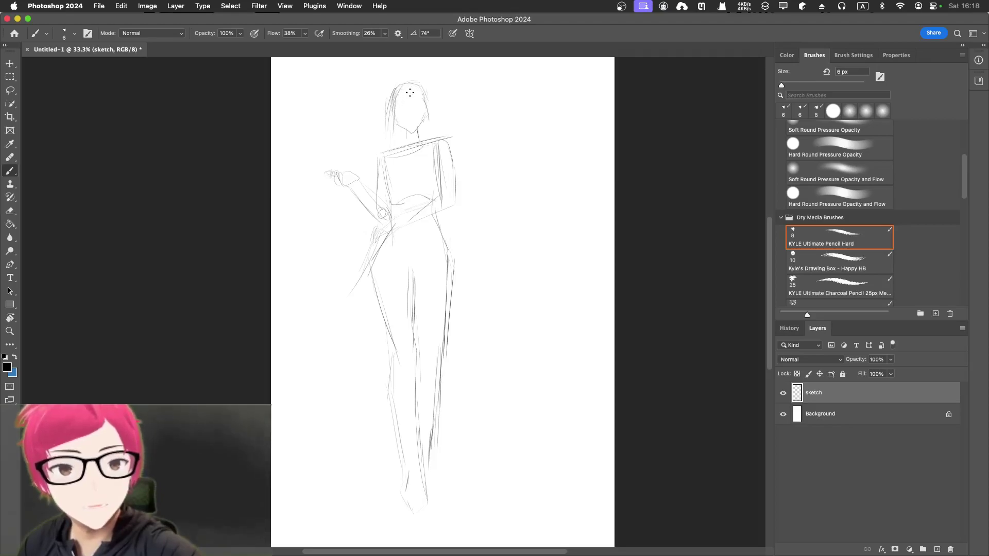
{"action": "left_click_drag", "start_coordinate": [427, 108], "coordinate": [432, 119]}
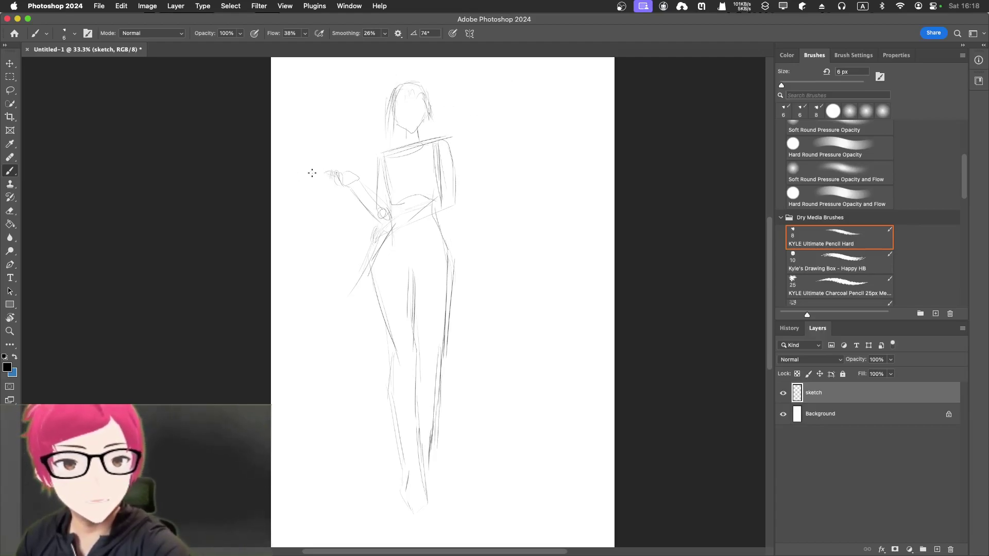
Step: Sketch a long slanted line through the shoulders and the tilted outer lines of a wide hat brim across the head
{"action": "left_click_drag", "start_coordinate": [289, 193], "coordinate": [518, 118]}
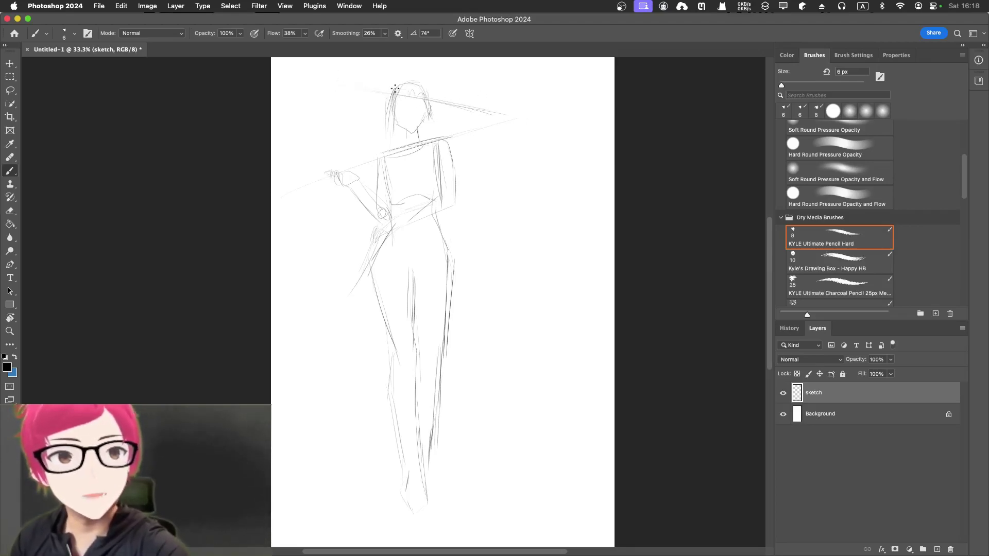
{"action": "left_click_drag", "start_coordinate": [386, 93], "coordinate": [336, 78]}
{"action": "left_click_drag", "start_coordinate": [336, 78], "coordinate": [395, 85]}
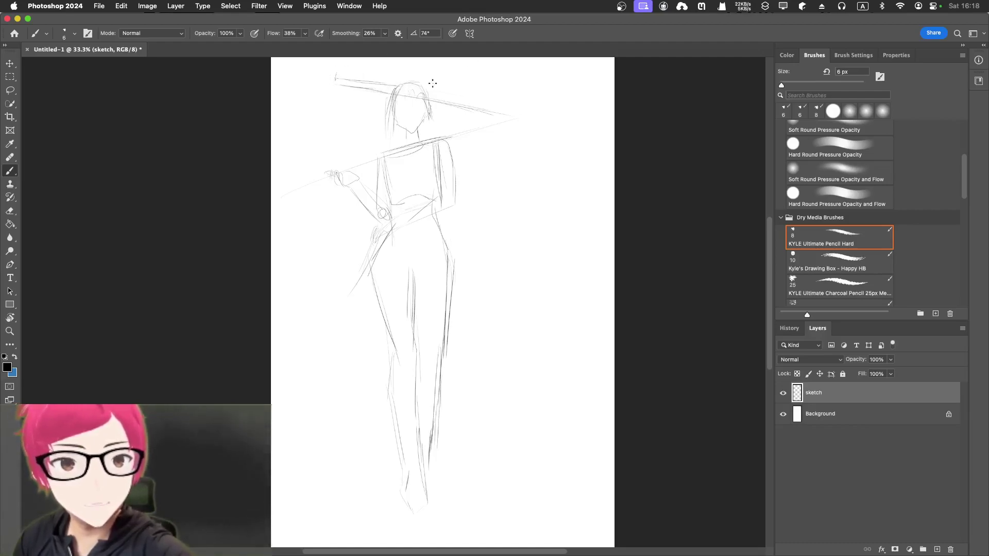
{"action": "left_click_drag", "start_coordinate": [325, 82], "coordinate": [391, 88]}
{"action": "left_click_drag", "start_coordinate": [432, 63], "coordinate": [408, 78]}
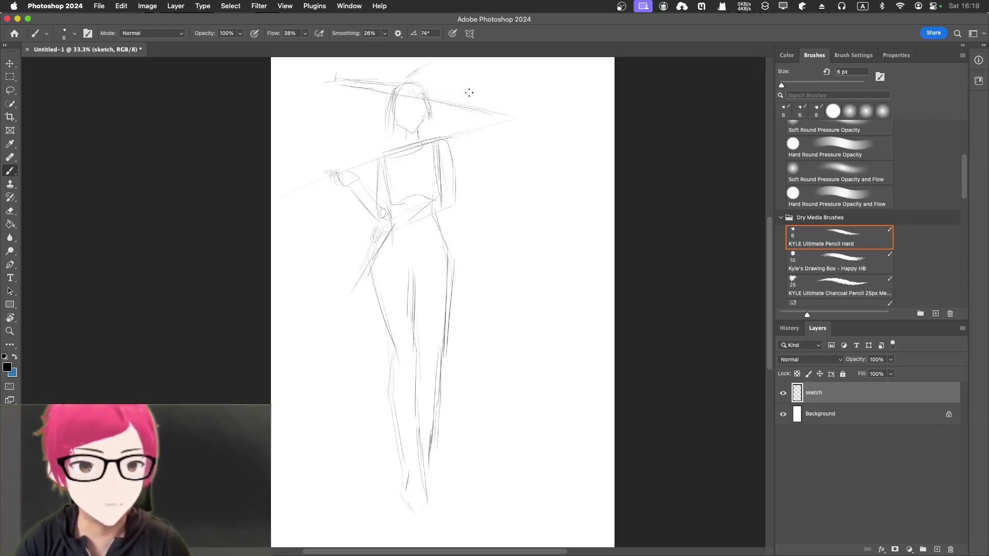
Step: Sketch a witch hat with a tall, bent pointed crown and a wide curved brim sweeping down on the right side
{"action": "scroll", "coordinate": [469, 96], "scroll_direction": "up", "scroll_amount": 5}
{"action": "scroll", "coordinate": [459, 150], "scroll_direction": "down", "scroll_amount": 2}
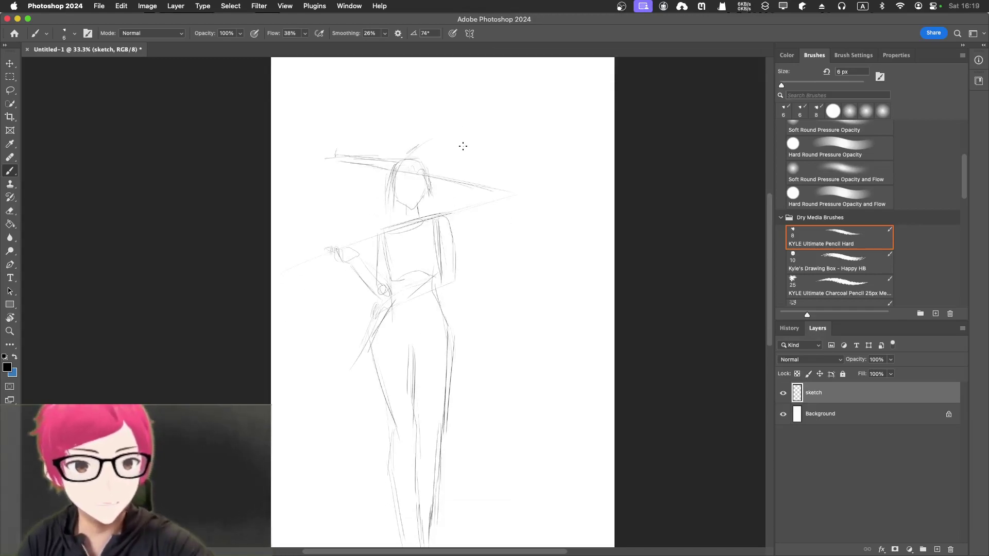
{"action": "mouse_move", "coordinate": [360, 160]}
{"action": "left_mouse_down"}
{"action": "mouse_move", "coordinate": [391, 161]}
{"action": "mouse_move", "coordinate": [345, 163]}
{"action": "mouse_move", "coordinate": [419, 165]}
{"action": "mouse_move", "coordinate": [489, 192]}
{"action": "left_mouse_up"}
{"action": "left_click_drag", "start_coordinate": [380, 153], "coordinate": [407, 149]}
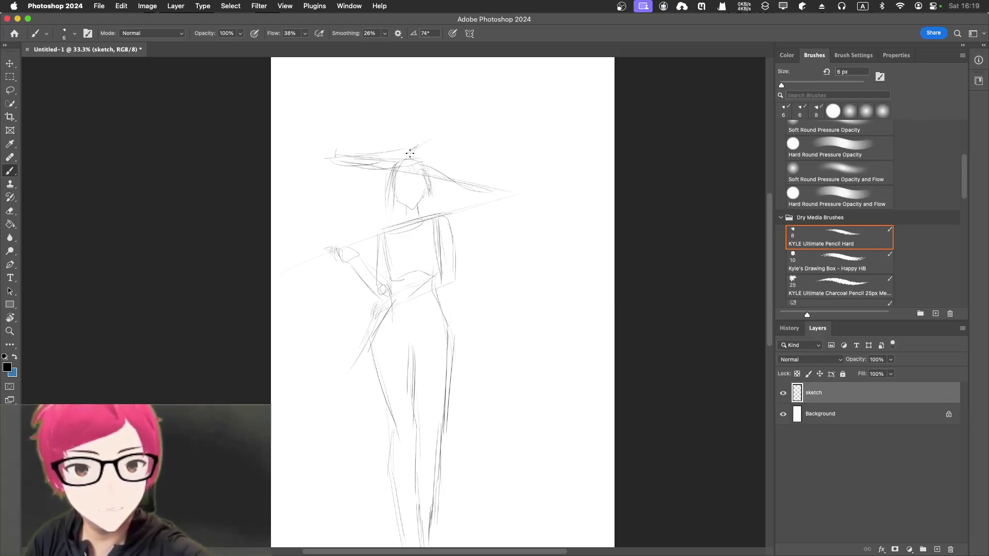
{"action": "mouse_move", "coordinate": [423, 123]}
{"action": "left_mouse_down"}
{"action": "mouse_move", "coordinate": [409, 140]}
{"action": "mouse_move", "coordinate": [434, 118]}
{"action": "mouse_move", "coordinate": [496, 136]}
{"action": "mouse_move", "coordinate": [440, 150]}
{"action": "left_mouse_up"}
{"action": "mouse_move", "coordinate": [452, 133]}
{"action": "left_mouse_down"}
{"action": "mouse_move", "coordinate": [473, 126]}
{"action": "mouse_move", "coordinate": [444, 133]}
{"action": "mouse_move", "coordinate": [443, 145]}
{"action": "mouse_move", "coordinate": [493, 172]}
{"action": "left_mouse_up"}
{"action": "mouse_move", "coordinate": [342, 155]}
{"action": "left_mouse_down"}
{"action": "mouse_move", "coordinate": [492, 133]}
{"action": "mouse_move", "coordinate": [448, 145]}
{"action": "mouse_move", "coordinate": [493, 179]}
{"action": "left_mouse_up"}
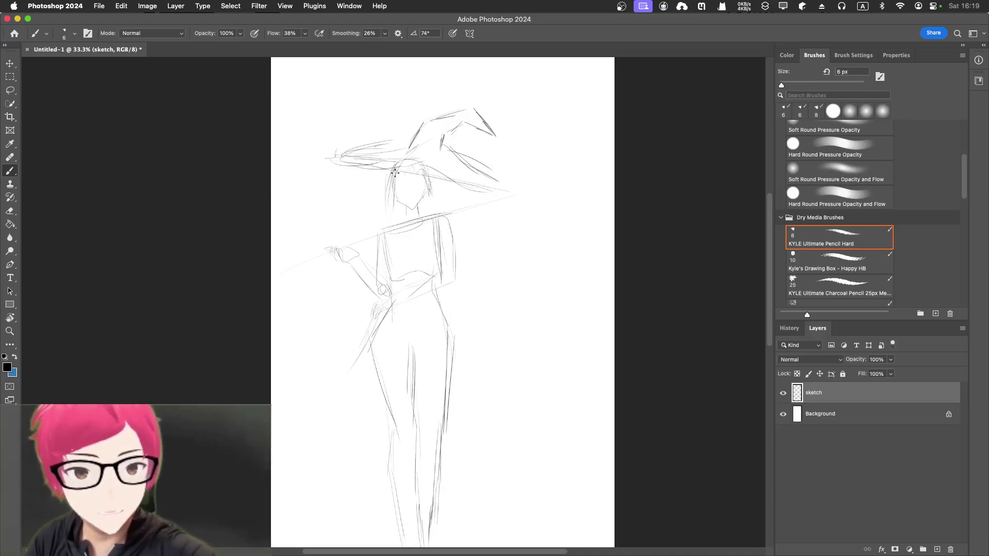
{"action": "mouse_move", "coordinate": [384, 170]}
{"action": "left_mouse_down"}
{"action": "mouse_move", "coordinate": [420, 154]}
{"action": "mouse_move", "coordinate": [463, 186]}
{"action": "left_mouse_up"}
{"action": "mouse_move", "coordinate": [412, 162]}
{"action": "left_mouse_down"}
{"action": "mouse_move", "coordinate": [509, 184]}
{"action": "mouse_move", "coordinate": [496, 186]}
{"action": "mouse_move", "coordinate": [484, 164]}
{"action": "mouse_move", "coordinate": [520, 196]}
{"action": "left_mouse_up"}
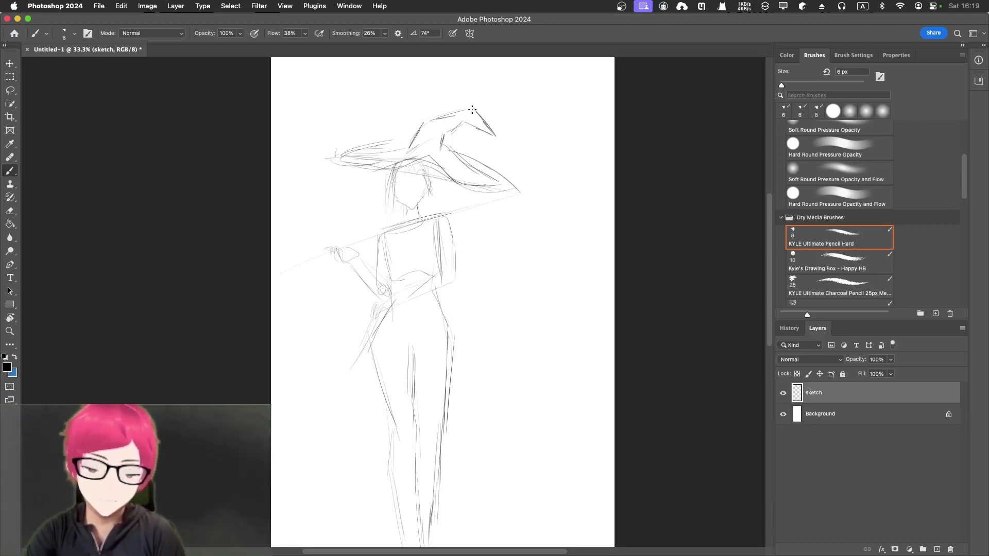
Step: Lasso the hat and shift it slightly to the left with Free Transform so it sits better over the head, then deselect
{"action": "key", "text": "l"}
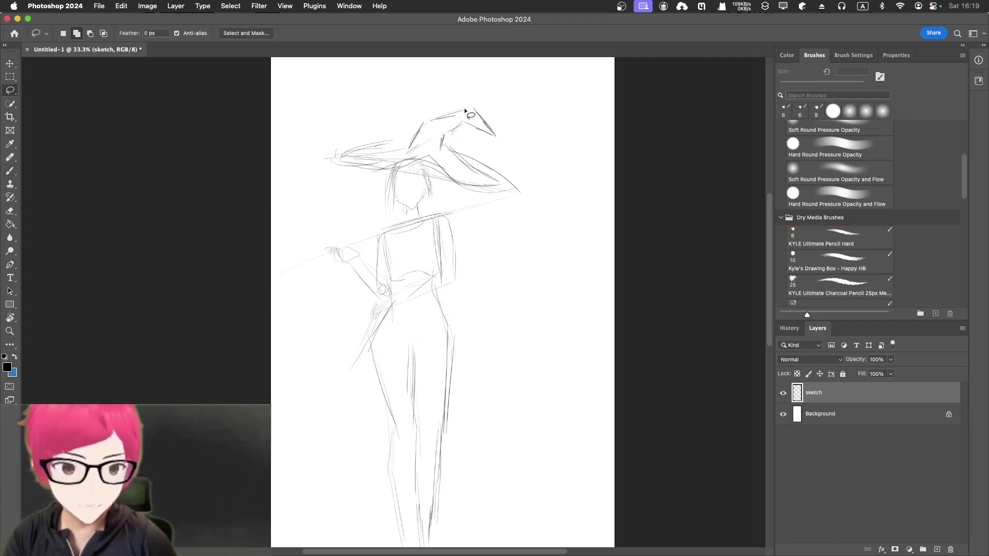
{"action": "mouse_move", "coordinate": [503, 106]}
{"action": "left_mouse_down"}
{"action": "mouse_move", "coordinate": [461, 97]}
{"action": "mouse_move", "coordinate": [321, 137]}
{"action": "mouse_move", "coordinate": [324, 177]}
{"action": "mouse_move", "coordinate": [416, 175]}
{"action": "mouse_move", "coordinate": [492, 204]}
{"action": "mouse_move", "coordinate": [544, 184]}
{"action": "mouse_move", "coordinate": [492, 95]}
{"action": "left_mouse_up"}
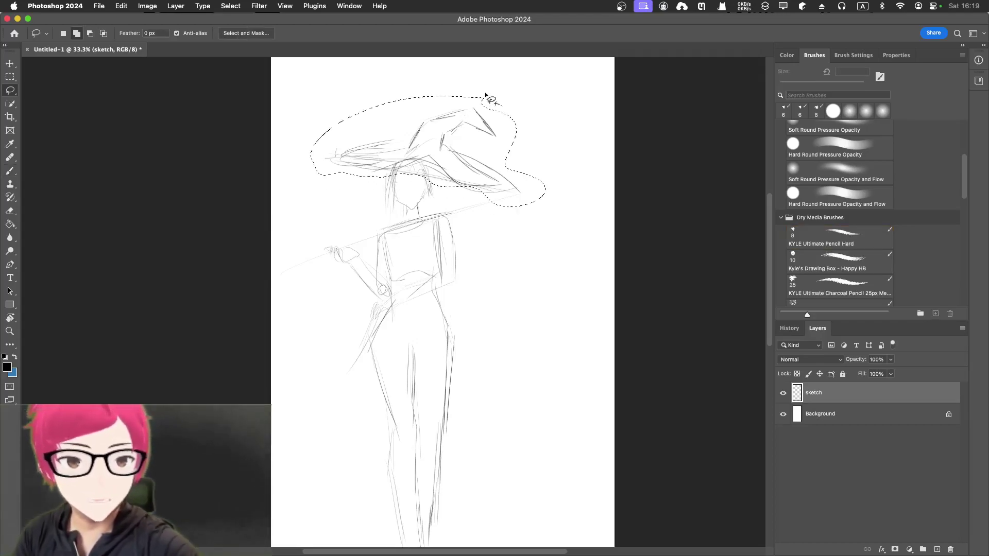
{"action": "key", "text": "ctrl+t"}
{"action": "left_click_drag", "start_coordinate": [446, 155], "coordinate": [441, 159]}
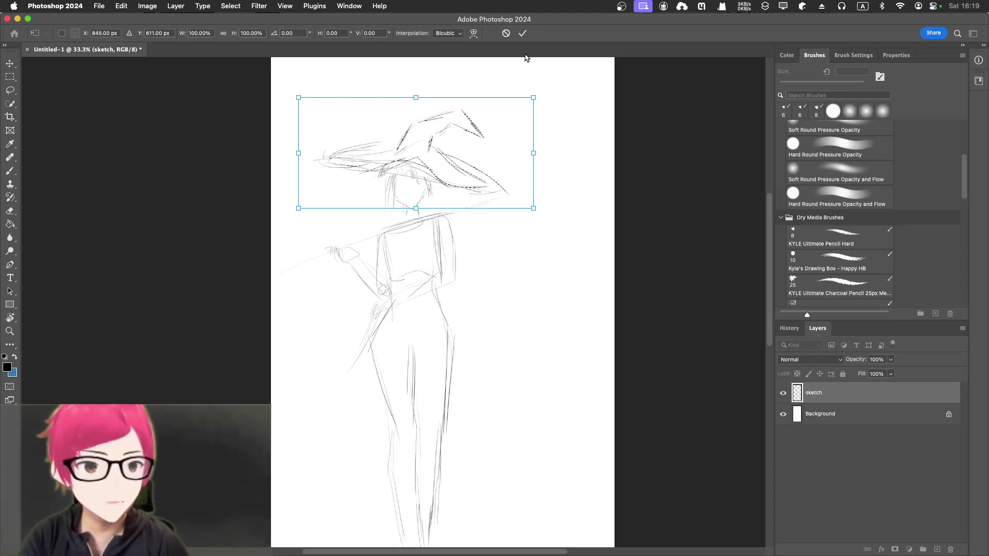
{"action": "left_click", "coordinate": [522, 33]}
{"action": "key", "text": "l"}
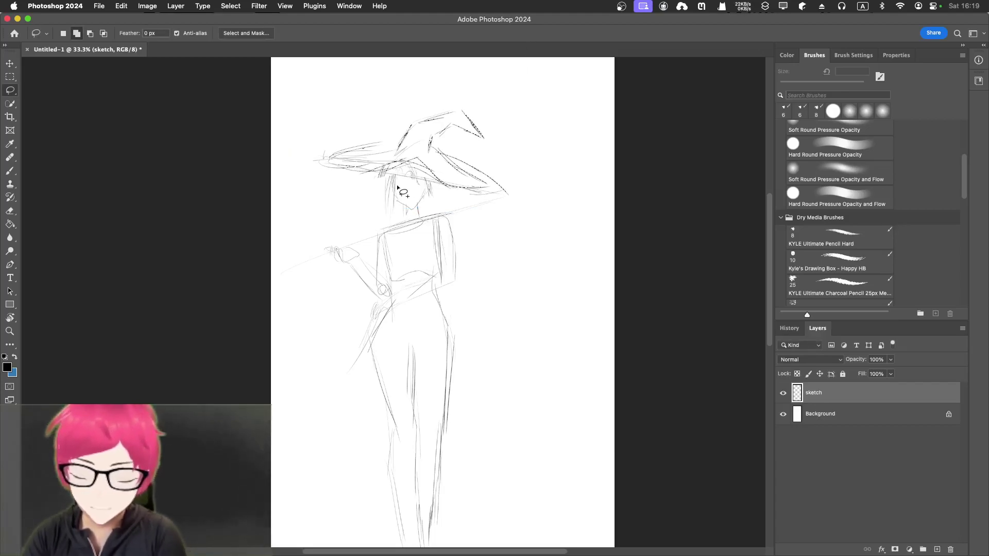
{"action": "key", "text": "super+d"}
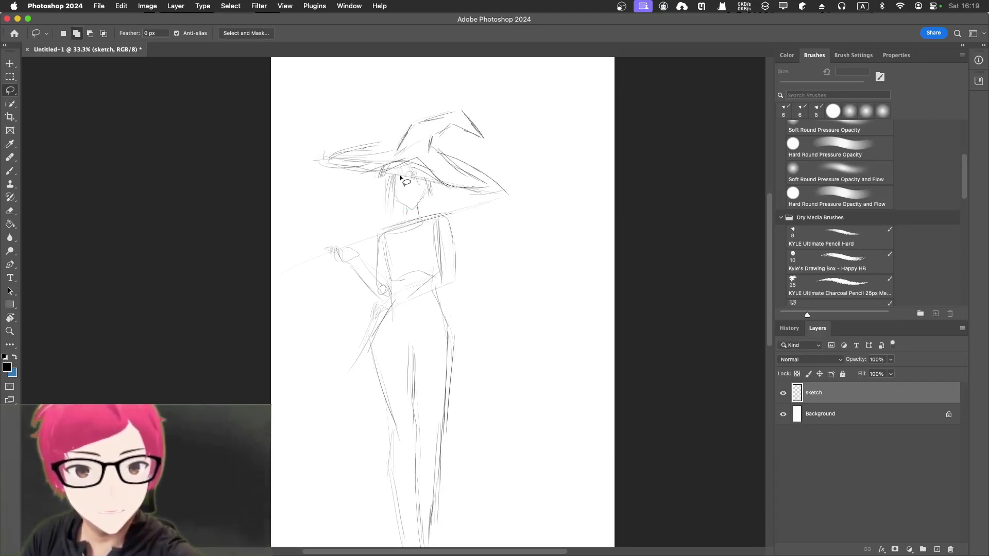
Step: Sketch longer hair beside the face, loose cloth lines around both hips, and a strip flaring out at the lower left
{"action": "key", "text": "b"}
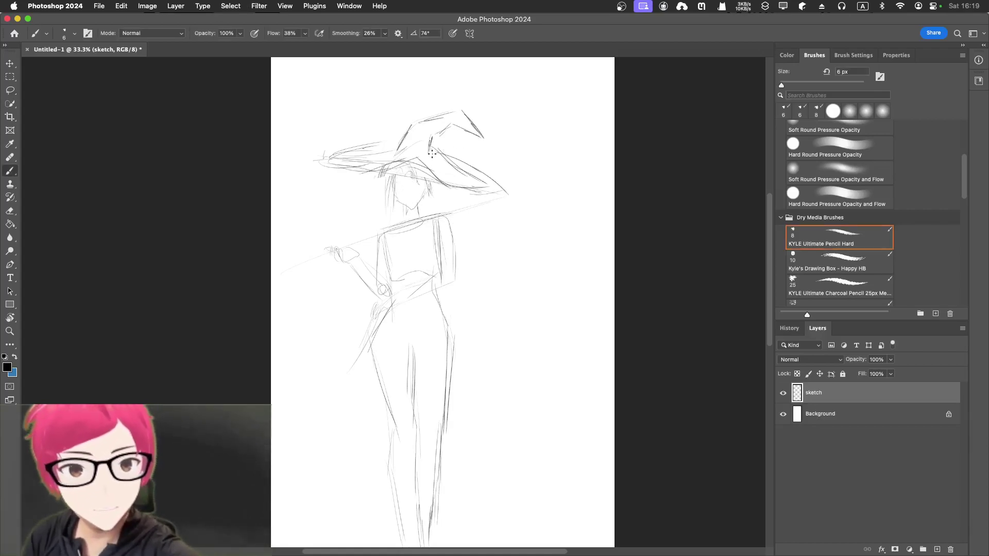
{"action": "mouse_move", "coordinate": [376, 170]}
{"action": "left_mouse_down"}
{"action": "mouse_move", "coordinate": [435, 174]}
{"action": "mouse_move", "coordinate": [401, 184]}
{"action": "mouse_move", "coordinate": [392, 218]}
{"action": "left_mouse_up"}
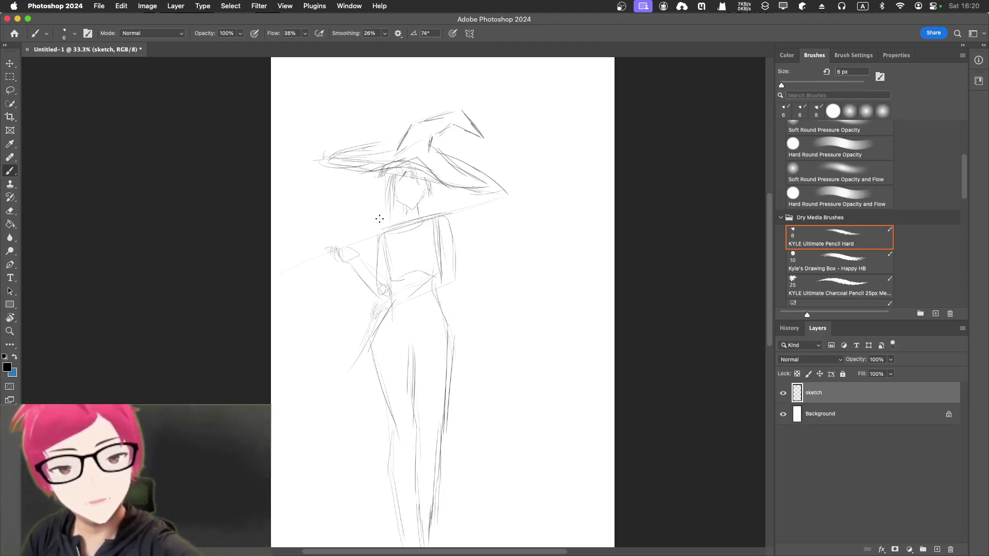
{"action": "mouse_move", "coordinate": [379, 237]}
{"action": "left_mouse_down"}
{"action": "mouse_move", "coordinate": [363, 281]}
{"action": "mouse_move", "coordinate": [345, 288]}
{"action": "mouse_move", "coordinate": [354, 312]}
{"action": "left_mouse_up"}
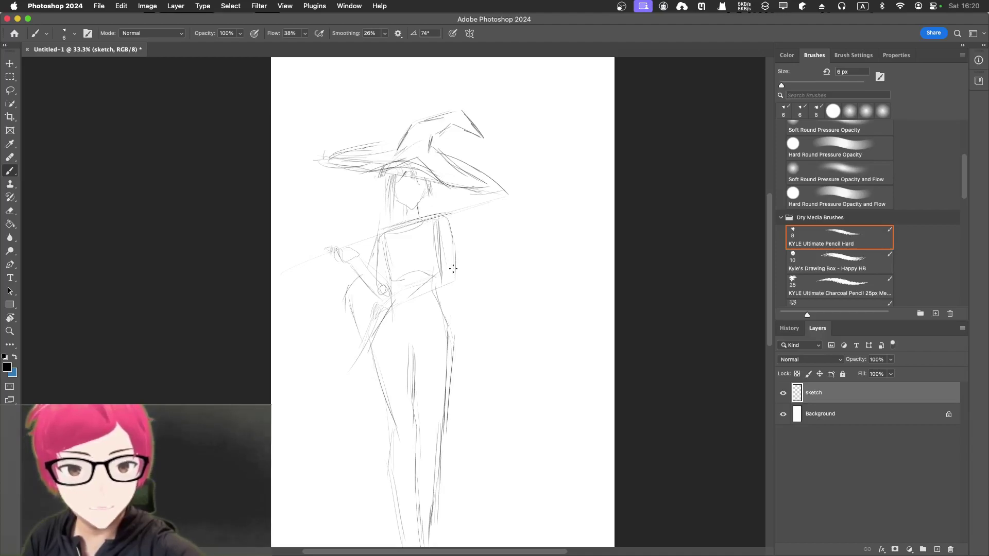
{"action": "left_click_drag", "start_coordinate": [452, 290], "coordinate": [457, 309]}
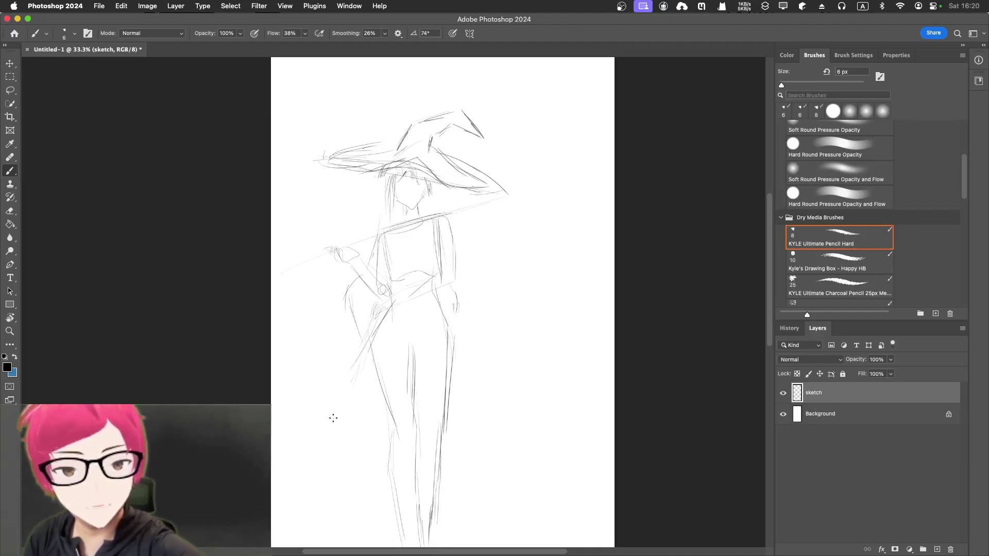
{"action": "left_click_drag", "start_coordinate": [345, 389], "coordinate": [312, 423]}
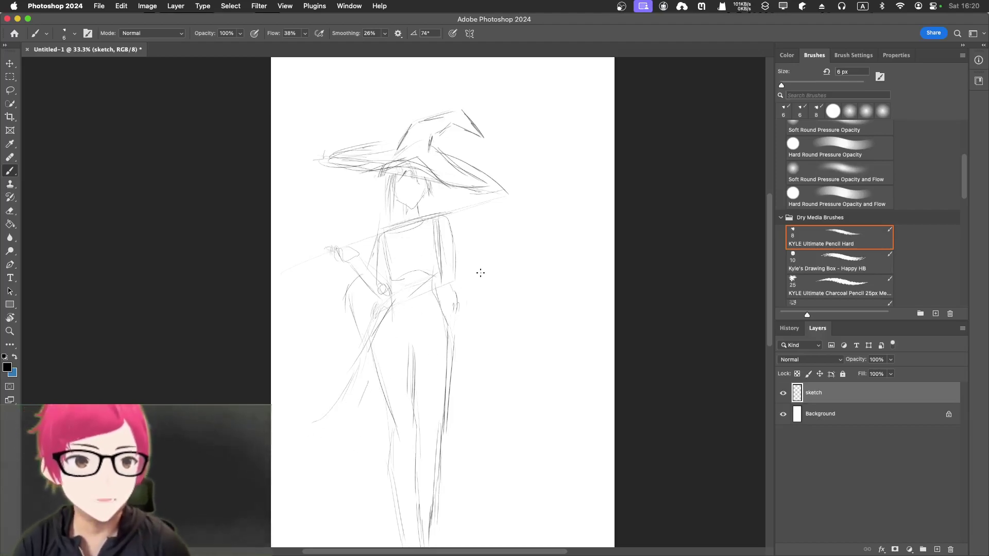
Step: Rework the chest and waist lines, adding hanging fold strokes down the front of the torso
{"action": "scroll", "coordinate": [477, 273], "scroll_direction": "down", "scroll_amount": 5}
{"action": "scroll", "coordinate": [465, 283], "scroll_direction": "up", "scroll_amount": 3}
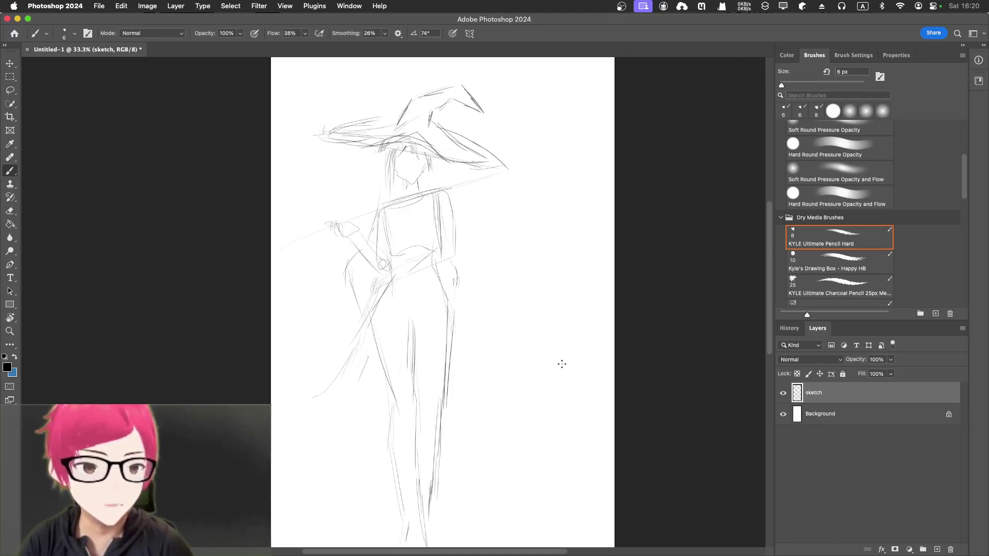
{"action": "mouse_move", "coordinate": [393, 349]}
{"action": "left_mouse_down"}
{"action": "mouse_move", "coordinate": [422, 340]}
{"action": "mouse_move", "coordinate": [402, 276]}
{"action": "mouse_move", "coordinate": [400, 295]}
{"action": "mouse_move", "coordinate": [406, 273]}
{"action": "mouse_move", "coordinate": [410, 287]}
{"action": "left_mouse_up"}
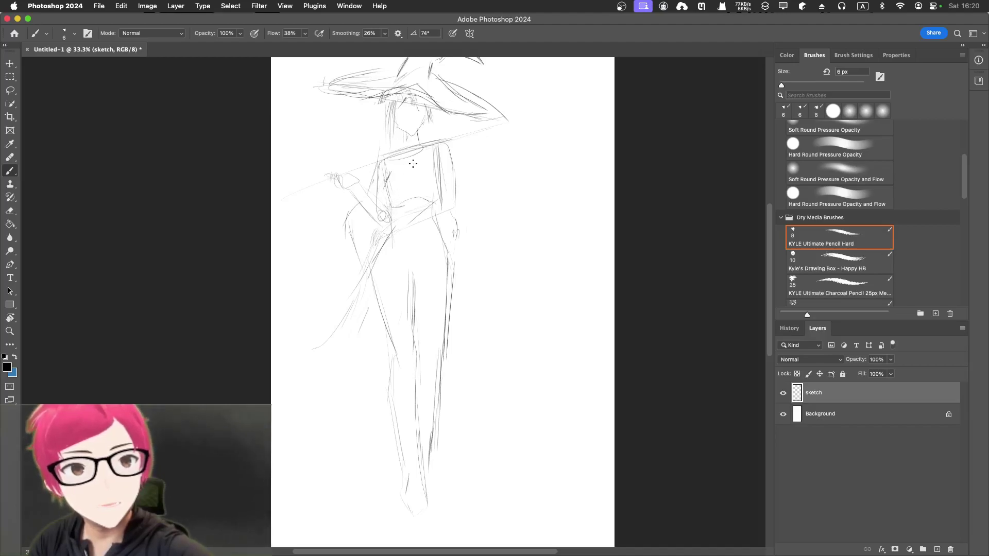
{"action": "left_click_drag", "start_coordinate": [410, 173], "coordinate": [407, 189]}
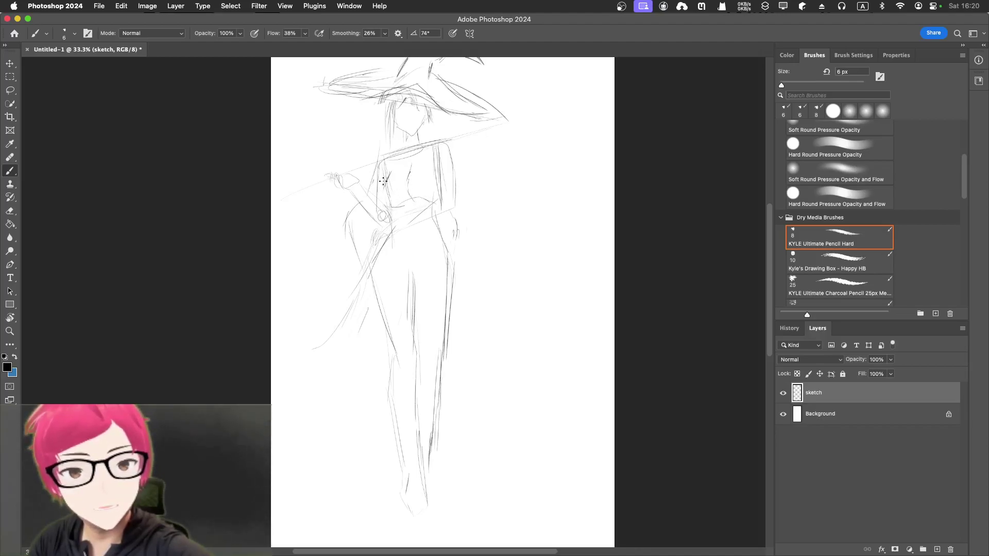
{"action": "key", "text": "super+z"}
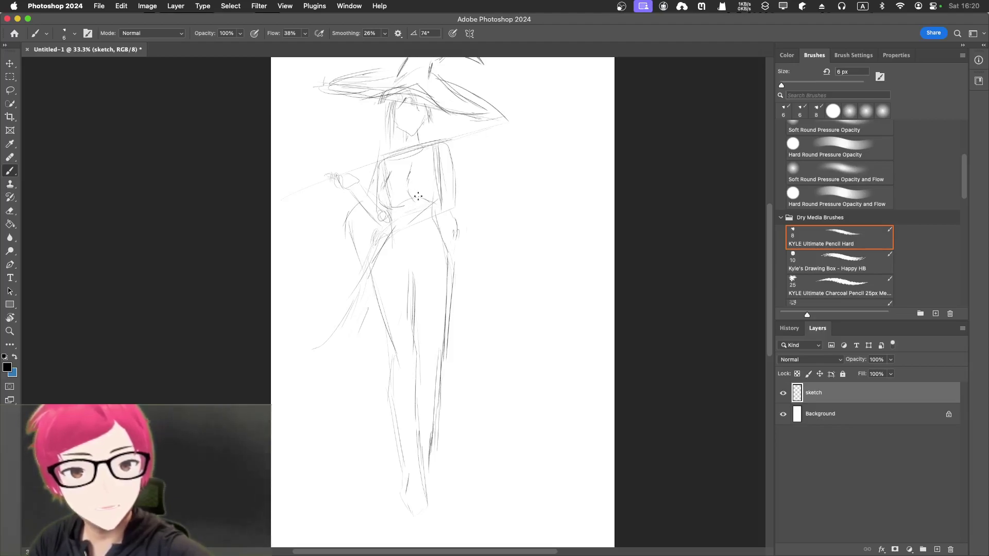
{"action": "mouse_move", "coordinate": [393, 167]}
{"action": "left_mouse_down"}
{"action": "mouse_move", "coordinate": [398, 154]}
{"action": "mouse_move", "coordinate": [392, 191]}
{"action": "mouse_move", "coordinate": [405, 201]}
{"action": "left_mouse_up"}
{"action": "mouse_move", "coordinate": [389, 157]}
{"action": "left_mouse_down"}
{"action": "mouse_move", "coordinate": [378, 195]}
{"action": "mouse_move", "coordinate": [432, 198]}
{"action": "mouse_move", "coordinate": [387, 216]}
{"action": "mouse_move", "coordinate": [425, 212]}
{"action": "left_mouse_up"}
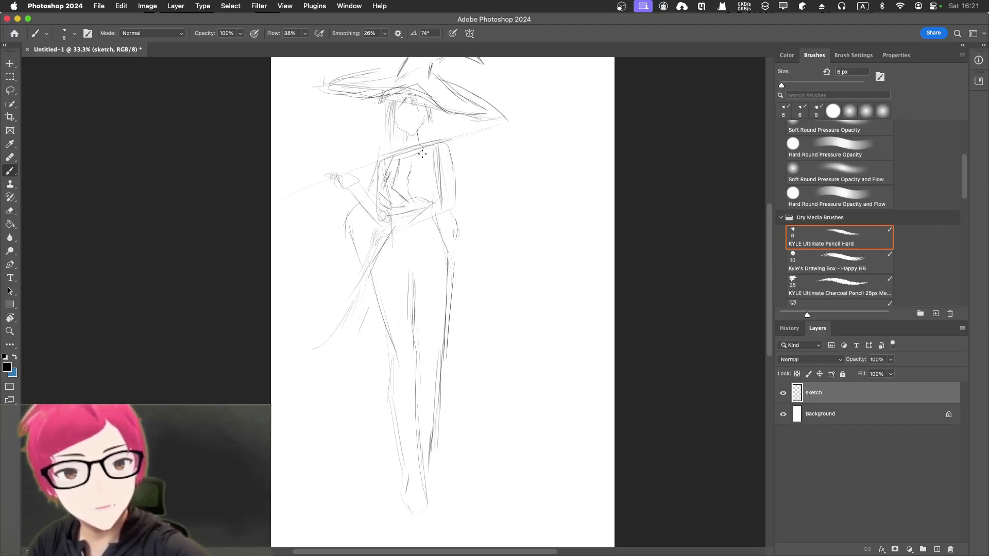
{"action": "mouse_move", "coordinate": [418, 155]}
{"action": "left_mouse_down"}
{"action": "mouse_move", "coordinate": [416, 191]}
{"action": "mouse_move", "coordinate": [405, 202]}
{"action": "left_mouse_up"}
{"action": "mouse_move", "coordinate": [418, 156]}
{"action": "left_mouse_down"}
{"action": "mouse_move", "coordinate": [415, 176]}
{"action": "mouse_move", "coordinate": [424, 177]}
{"action": "left_mouse_up"}
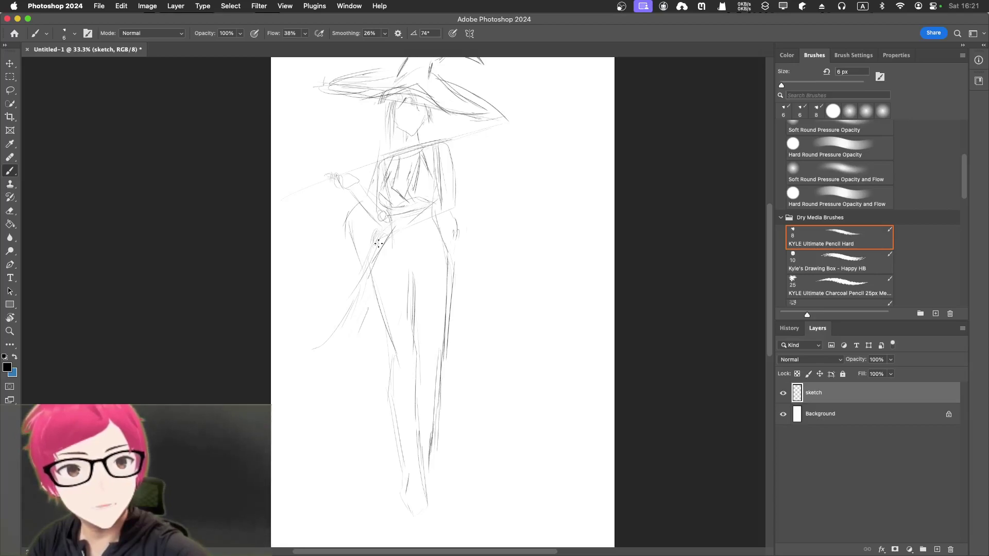
Step: Draw a jagged drape edge down the left side of the skirt and a diagonal skirt edge across the thighs
{"action": "mouse_move", "coordinate": [386, 230]}
{"action": "left_mouse_down"}
{"action": "mouse_move", "coordinate": [361, 301]}
{"action": "mouse_move", "coordinate": [376, 323]}
{"action": "mouse_move", "coordinate": [353, 390]}
{"action": "mouse_move", "coordinate": [375, 356]}
{"action": "left_mouse_up"}
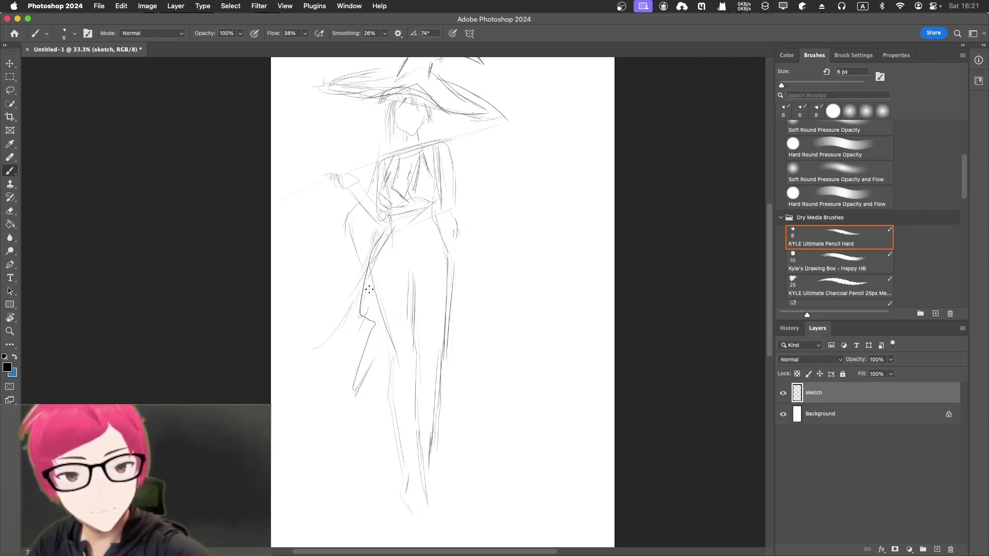
{"action": "mouse_move", "coordinate": [370, 291]}
{"action": "left_mouse_down"}
{"action": "mouse_move", "coordinate": [386, 254]}
{"action": "mouse_move", "coordinate": [423, 312]}
{"action": "left_mouse_up"}
{"action": "left_click_drag", "start_coordinate": [402, 269], "coordinate": [439, 331]}
{"action": "left_click_drag", "start_coordinate": [383, 252], "coordinate": [438, 336]}
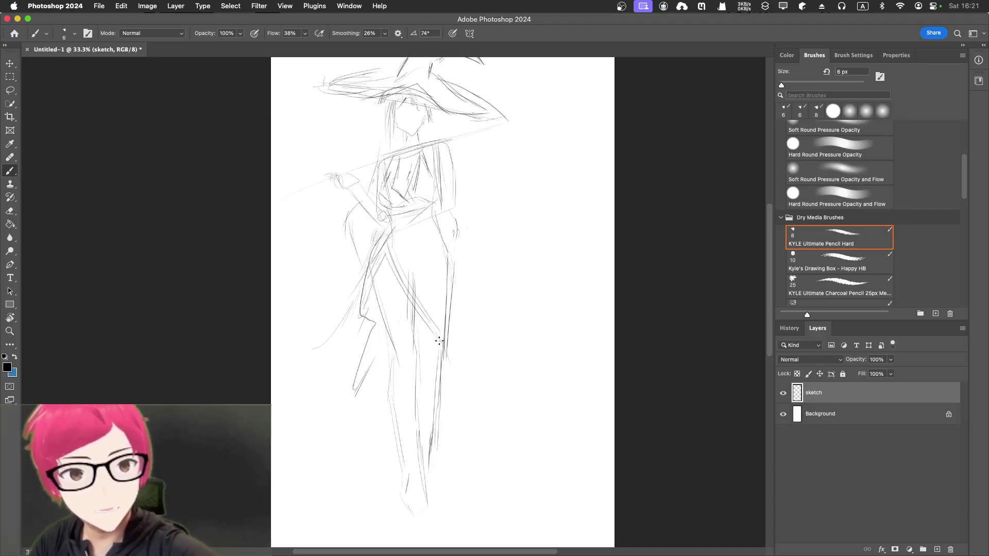
Step: Add long hanging skirt folds from the right-side hip to the shin, plus short drape strokes beside the left leg
{"action": "left_click_drag", "start_coordinate": [442, 355], "coordinate": [452, 464]}
{"action": "left_click_drag", "start_coordinate": [441, 412], "coordinate": [454, 470]}
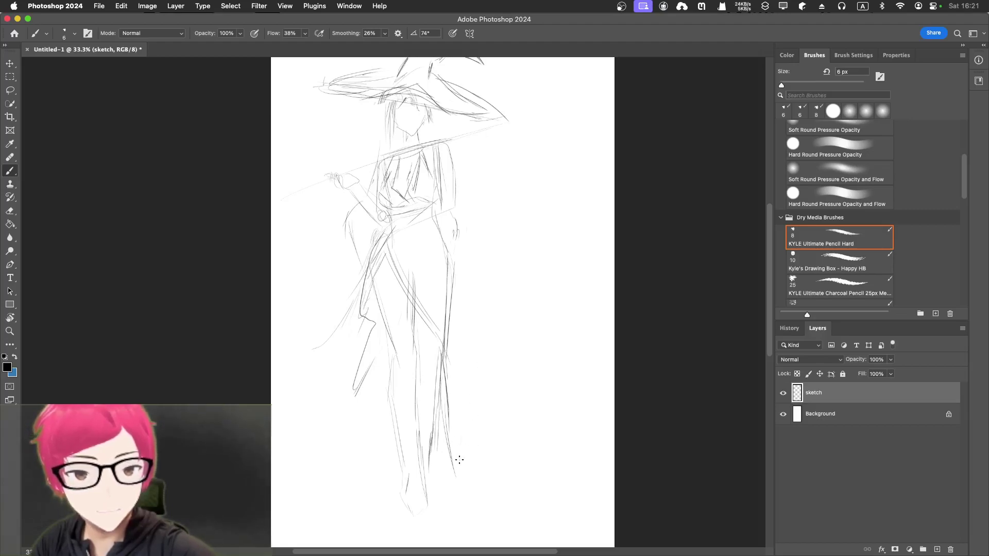
{"action": "left_click_drag", "start_coordinate": [453, 402], "coordinate": [455, 457]}
{"action": "left_click_drag", "start_coordinate": [460, 281], "coordinate": [467, 401]}
{"action": "mouse_move", "coordinate": [458, 226]}
{"action": "left_mouse_down"}
{"action": "mouse_move", "coordinate": [446, 327]}
{"action": "mouse_move", "coordinate": [465, 382]}
{"action": "left_mouse_up"}
{"action": "left_click_drag", "start_coordinate": [455, 296], "coordinate": [457, 428]}
{"action": "left_click_drag", "start_coordinate": [456, 325], "coordinate": [457, 448]}
{"action": "left_click_drag", "start_coordinate": [457, 226], "coordinate": [442, 324]}
{"action": "left_click_drag", "start_coordinate": [461, 249], "coordinate": [463, 272]}
{"action": "mouse_move", "coordinate": [452, 221]}
{"action": "left_mouse_down"}
{"action": "mouse_move", "coordinate": [446, 255]}
{"action": "mouse_move", "coordinate": [443, 228]}
{"action": "left_mouse_up"}
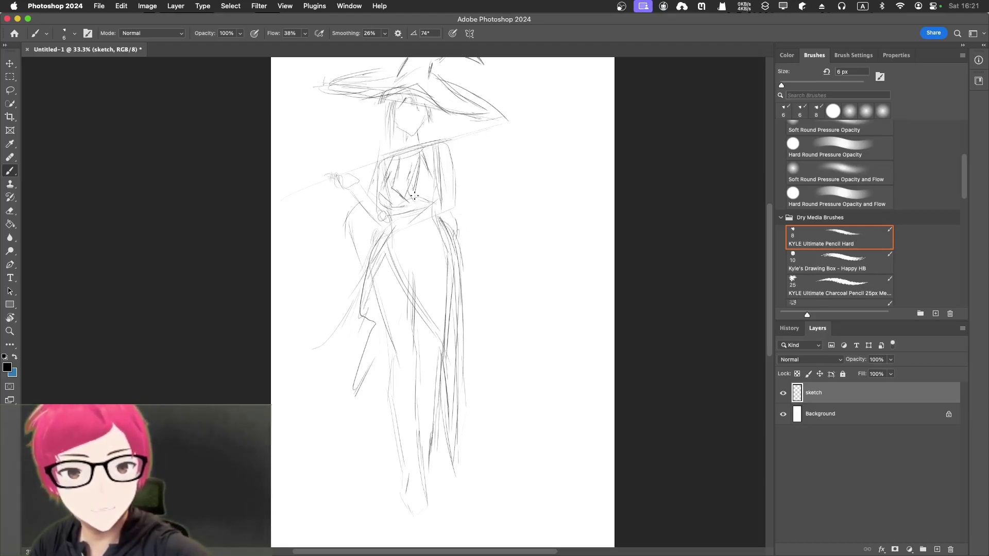
{"action": "left_click_drag", "start_coordinate": [370, 261], "coordinate": [362, 286]}
{"action": "mouse_move", "coordinate": [354, 387]}
{"action": "left_mouse_down"}
{"action": "mouse_move", "coordinate": [377, 382]}
{"action": "mouse_move", "coordinate": [393, 427]}
{"action": "left_mouse_up"}
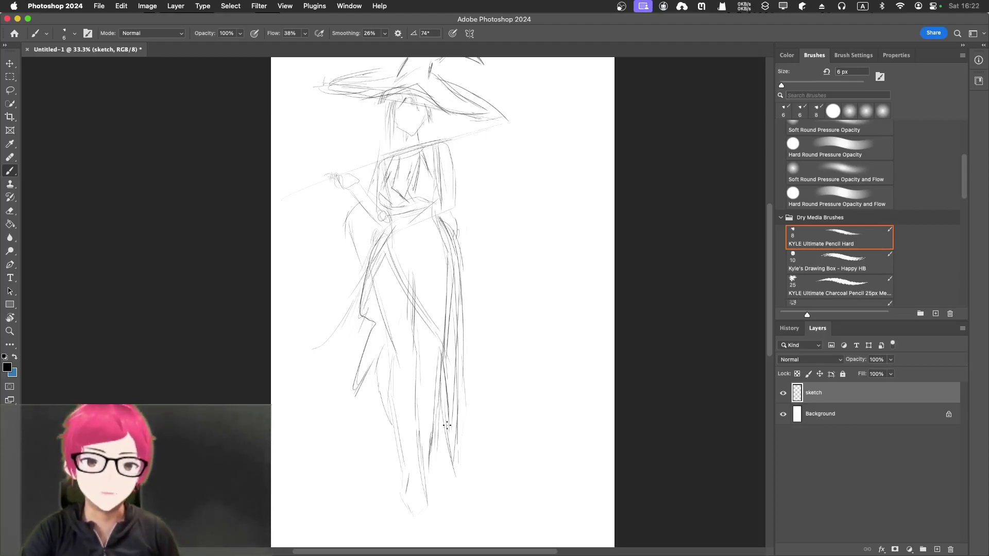
Step: Select the whole sketch and move it to the right, towards the middle of the page, with Free Transform
{"action": "left_click_drag", "start_coordinate": [428, 365], "coordinate": [460, 390]}
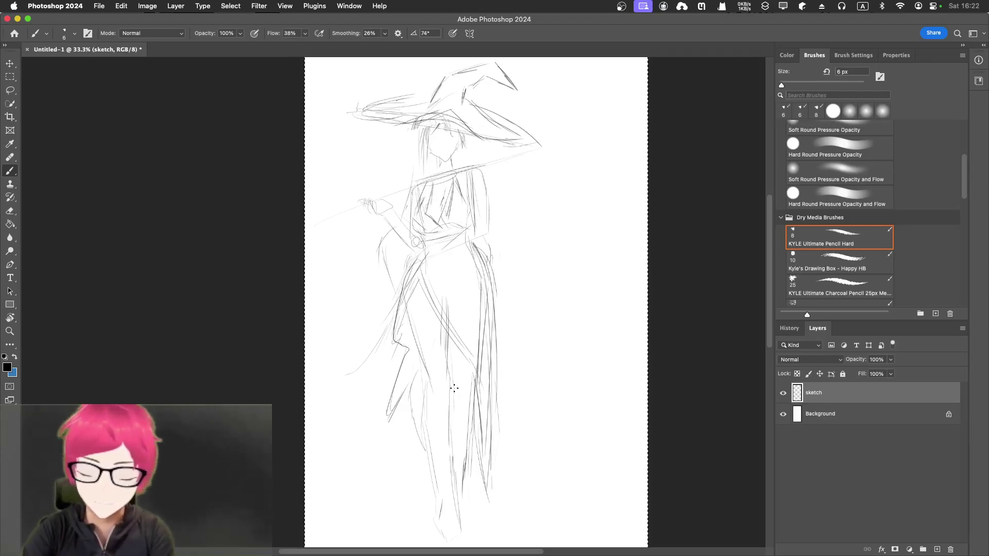
{"action": "key", "text": "super+t"}
{"action": "left_click_drag", "start_coordinate": [415, 357], "coordinate": [446, 366]}
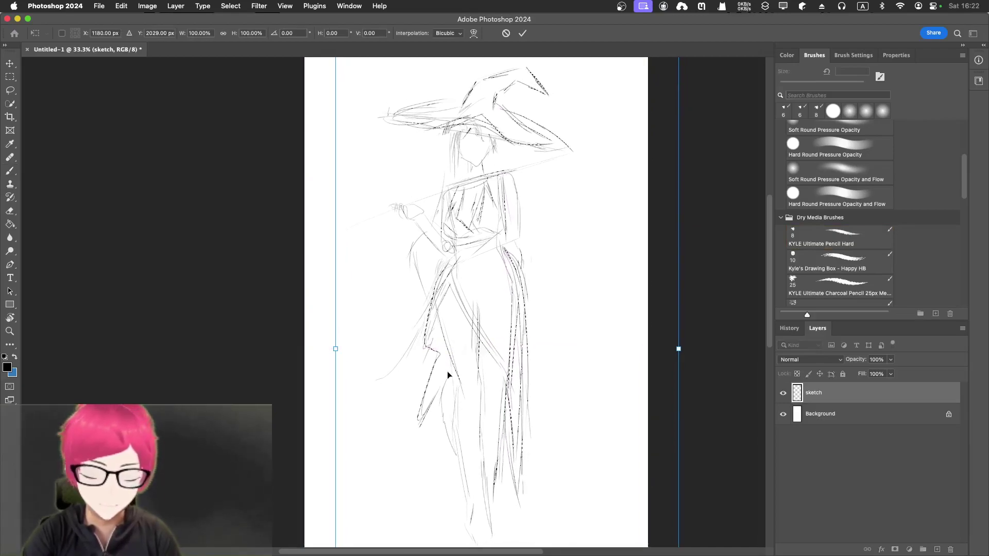
{"action": "key", "text": "Return"}
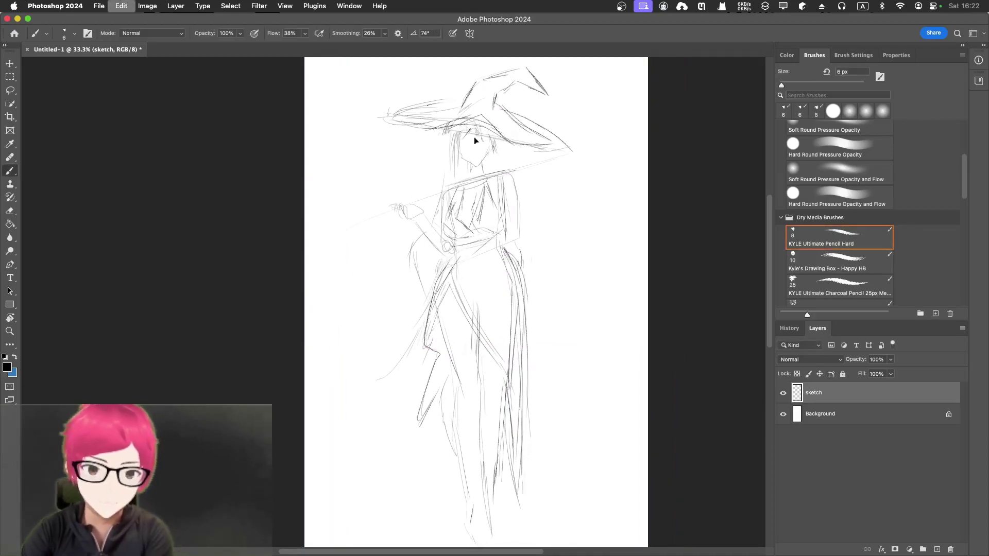
{"action": "key", "text": "super+f"}
{"action": "scroll", "coordinate": [513, 214], "scroll_direction": "right", "scroll_amount": 3}
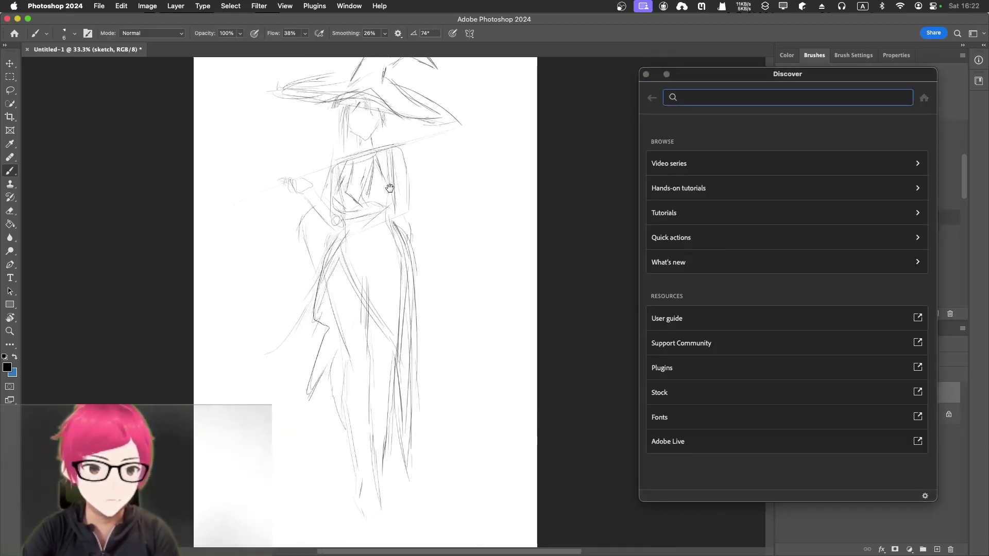
{"action": "left_click", "coordinate": [646, 74]}
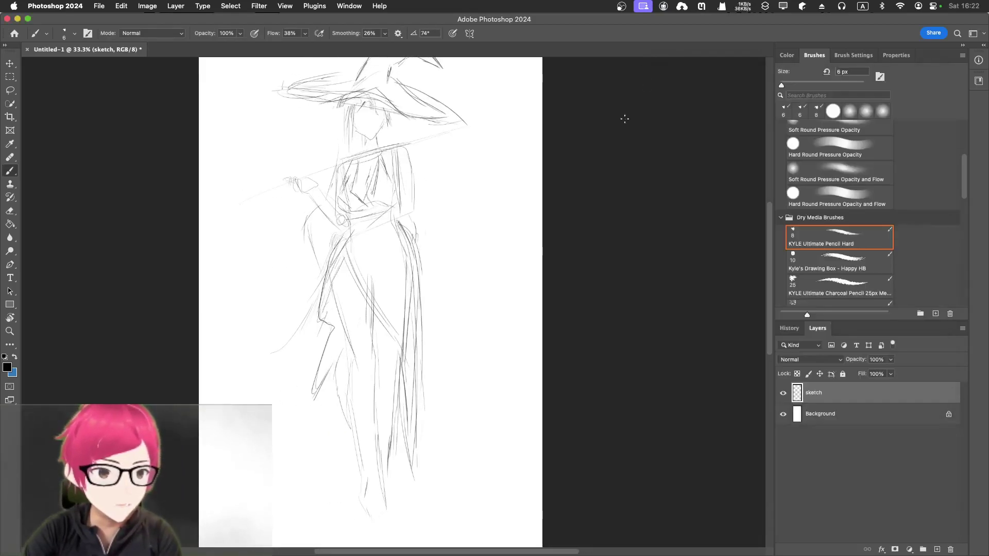
Step: Add a new empty layer and place it directly beneath the sketch layer
{"action": "left_click_drag", "start_coordinate": [399, 194], "coordinate": [430, 220]}
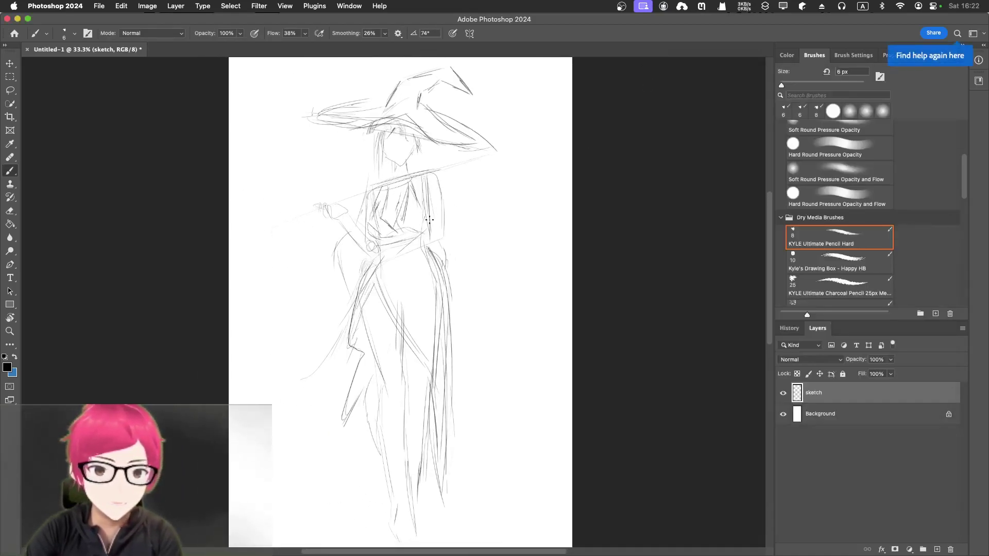
{"action": "key", "text": "super+minus"}
{"action": "key", "text": "super+minus"}
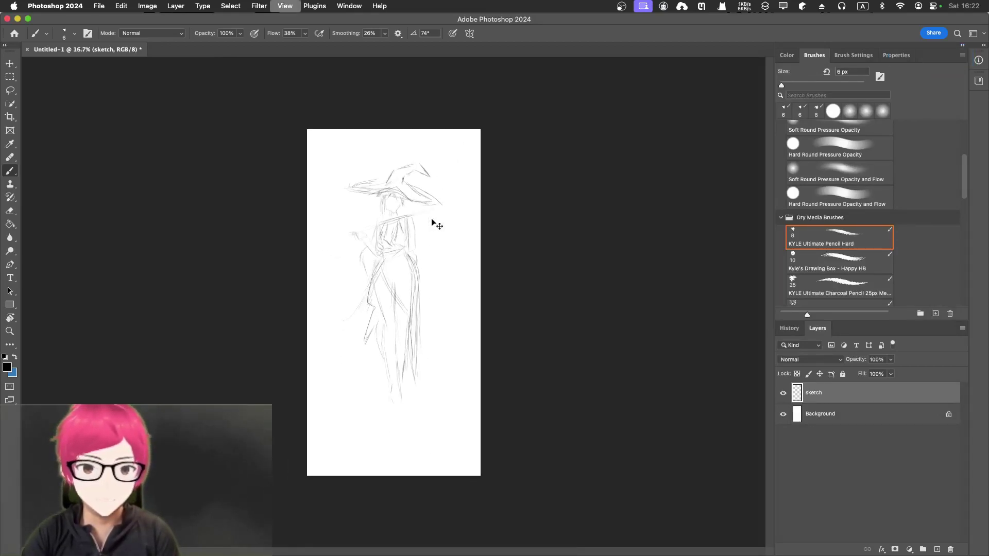
{"action": "key", "text": "super+plus"}
{"action": "key", "text": "super+plus"}
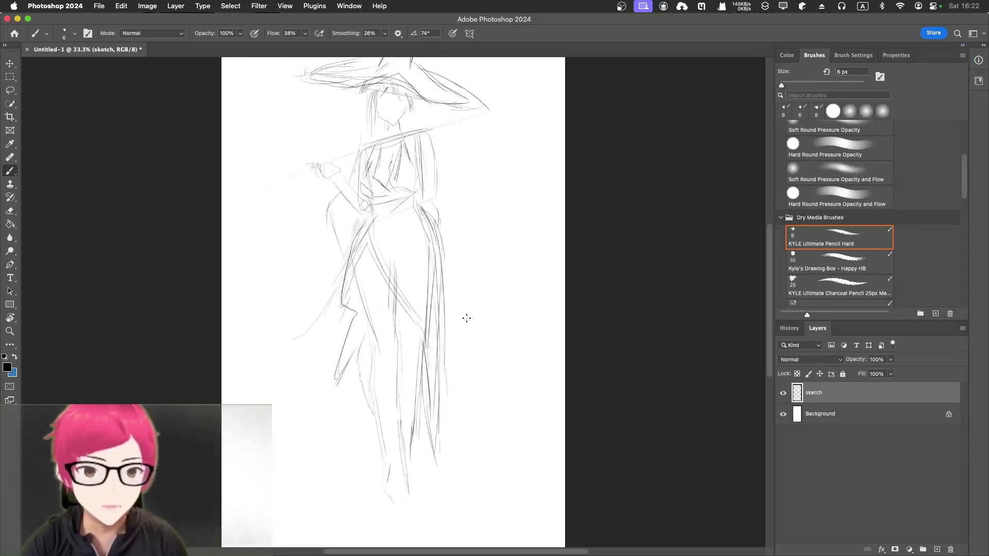
{"action": "left_click", "coordinate": [937, 549]}
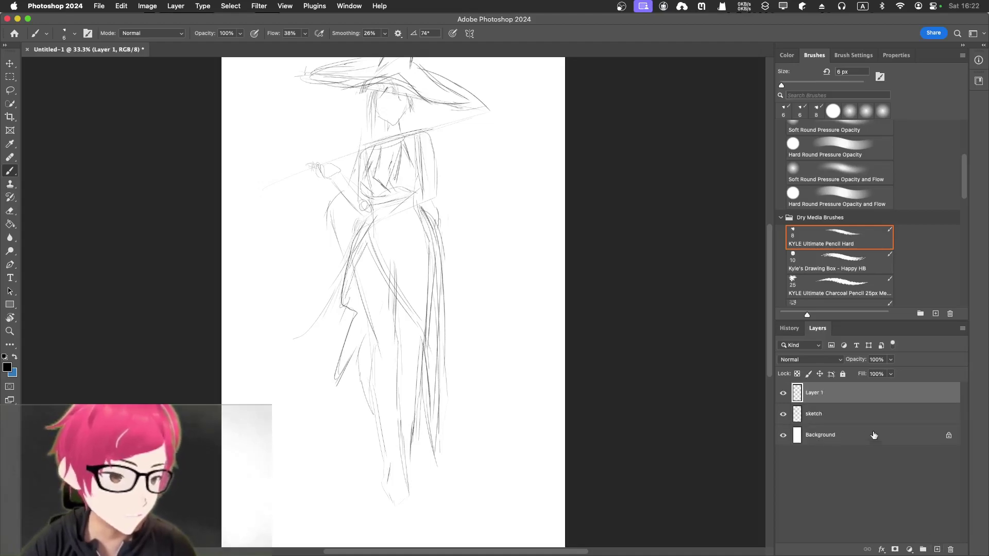
{"action": "left_click_drag", "start_coordinate": [854, 397], "coordinate": [850, 423]}
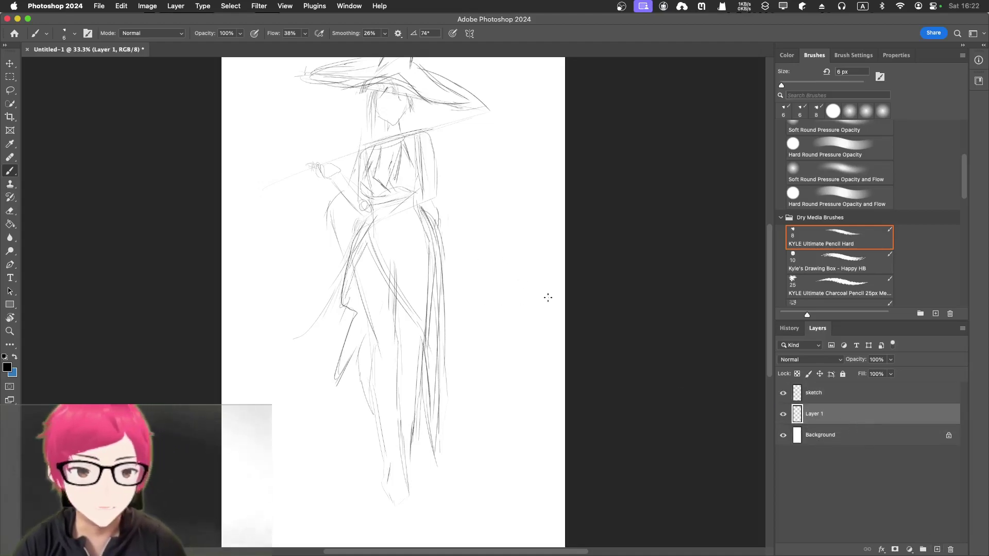
Step: Draw a tall flame rising above the witch's raised hand, with smaller inner flame strokes
{"action": "scroll", "coordinate": [465, 303], "scroll_direction": "up", "scroll_amount": 5}
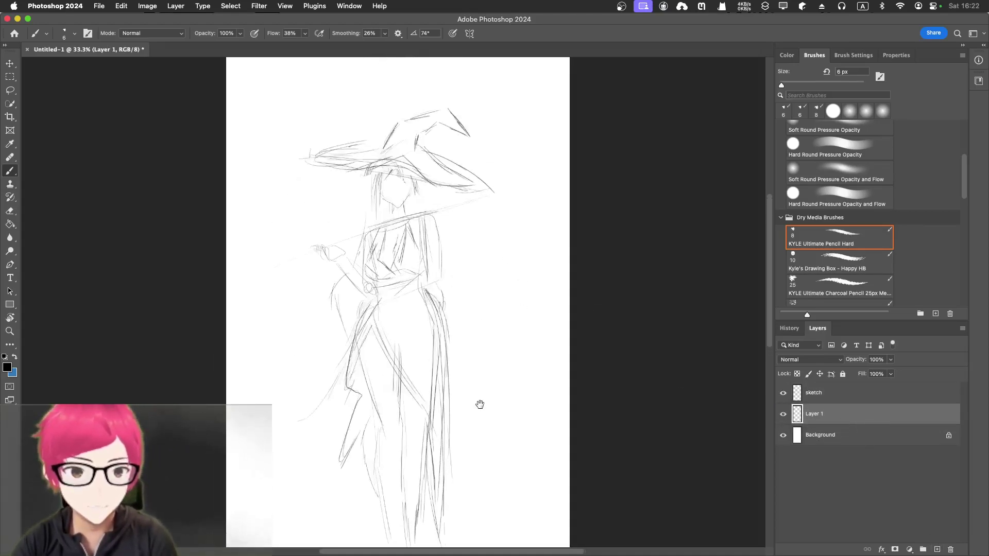
{"action": "mouse_move", "coordinate": [311, 235]}
{"action": "left_mouse_down"}
{"action": "mouse_move", "coordinate": [307, 213]}
{"action": "mouse_move", "coordinate": [311, 178]}
{"action": "left_mouse_up"}
{"action": "mouse_move", "coordinate": [343, 120]}
{"action": "left_mouse_down"}
{"action": "mouse_move", "coordinate": [361, 155]}
{"action": "mouse_move", "coordinate": [361, 235]}
{"action": "mouse_move", "coordinate": [350, 252]}
{"action": "left_mouse_up"}
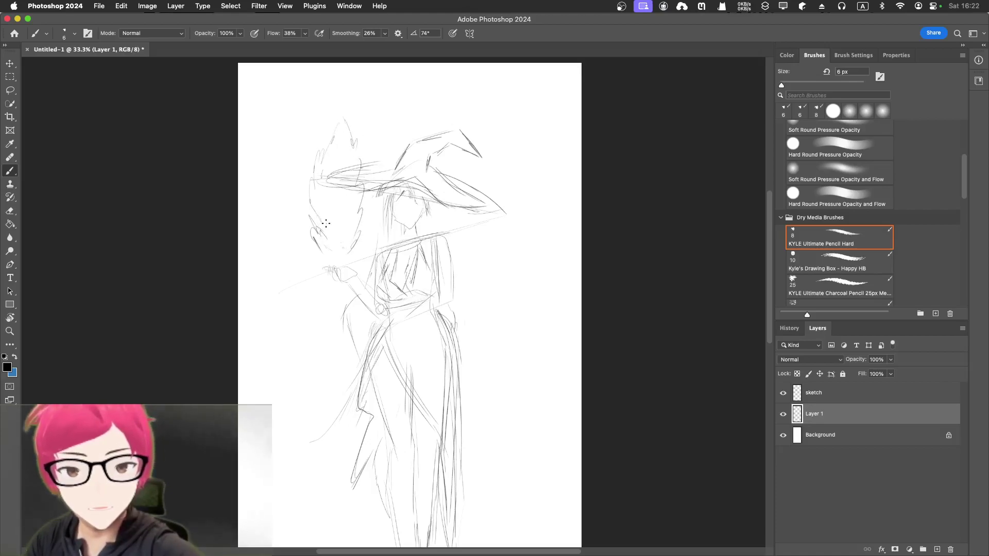
{"action": "left_click_drag", "start_coordinate": [325, 178], "coordinate": [349, 180]}
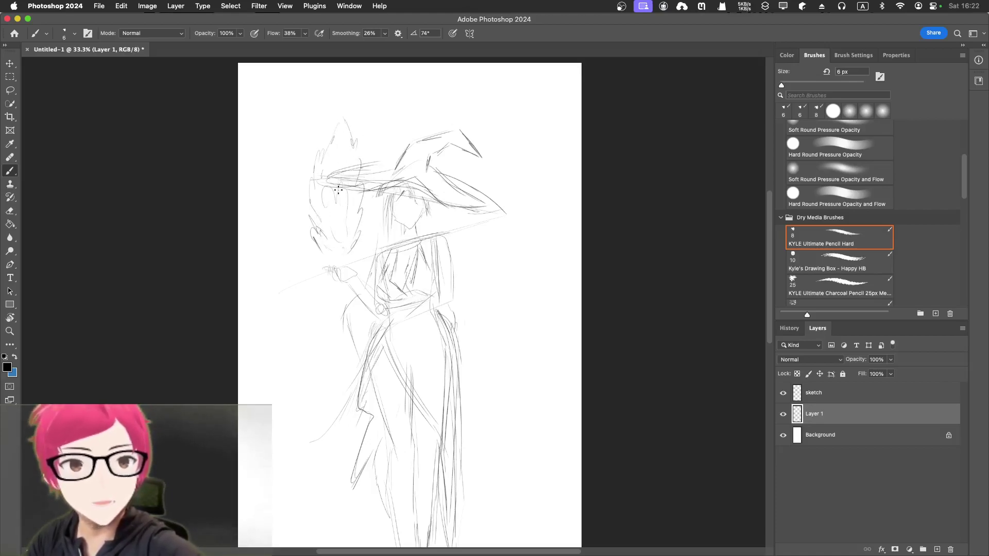
{"action": "left_click_drag", "start_coordinate": [336, 232], "coordinate": [340, 208]}
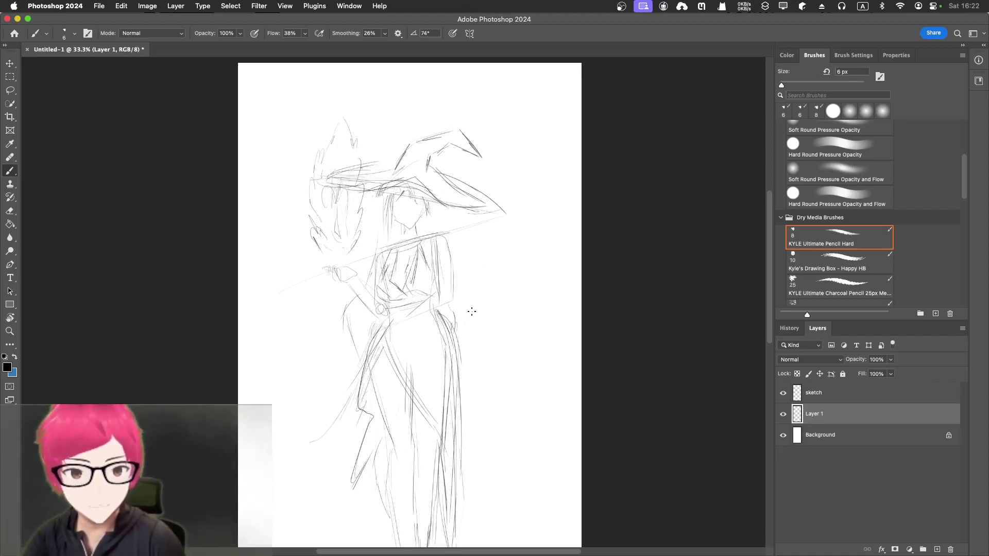
Step: Hide the flame layer and add a new layer above it, beneath the sketch layer
{"action": "left_click", "coordinate": [782, 415]}
{"action": "left_click", "coordinate": [781, 416]}
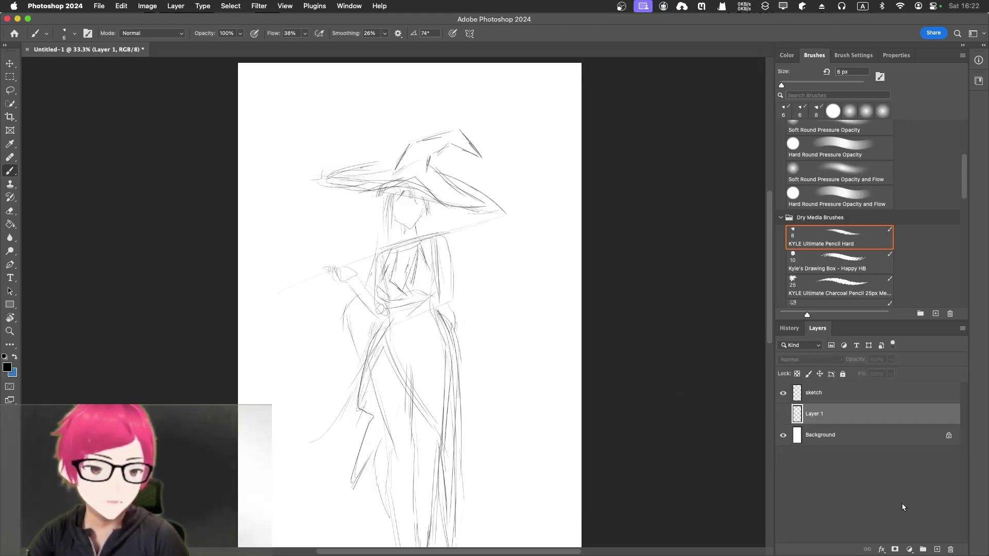
{"action": "left_click", "coordinate": [937, 549]}
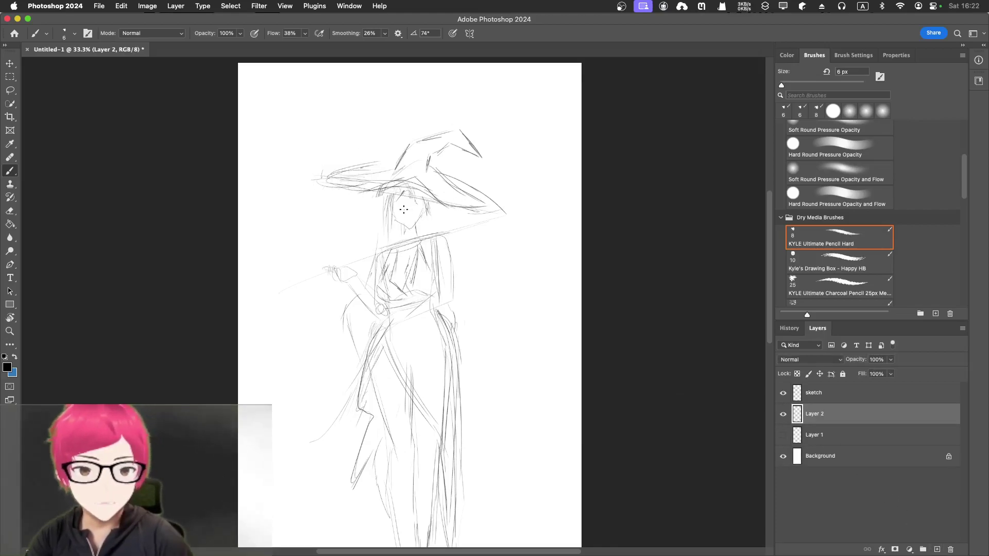
Step: Draw a small scribbled orb above the raised hand with jagged lightning bolts radiating from it in several directions
{"action": "mouse_move", "coordinate": [323, 204]}
{"action": "left_mouse_down"}
{"action": "mouse_move", "coordinate": [337, 222]}
{"action": "mouse_move", "coordinate": [337, 202]}
{"action": "mouse_move", "coordinate": [337, 219]}
{"action": "mouse_move", "coordinate": [289, 276]}
{"action": "mouse_move", "coordinate": [264, 324]}
{"action": "left_mouse_up"}
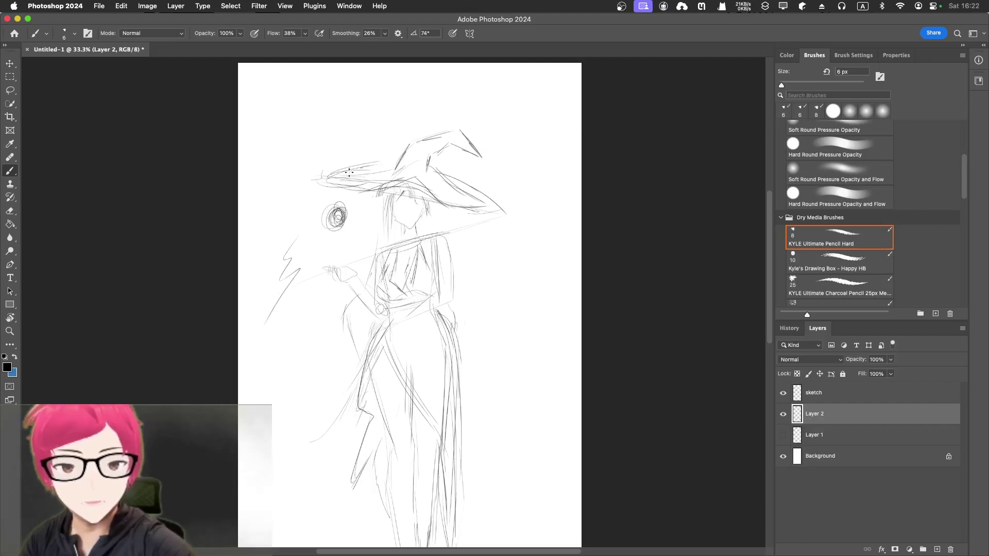
{"action": "mouse_move", "coordinate": [318, 201]}
{"action": "left_mouse_down"}
{"action": "mouse_move", "coordinate": [260, 161]}
{"action": "mouse_move", "coordinate": [240, 163]}
{"action": "left_mouse_up"}
{"action": "mouse_move", "coordinate": [364, 164]}
{"action": "left_mouse_down"}
{"action": "mouse_move", "coordinate": [382, 140]}
{"action": "mouse_move", "coordinate": [436, 110]}
{"action": "left_mouse_up"}
{"action": "mouse_move", "coordinate": [361, 231]}
{"action": "left_mouse_down"}
{"action": "mouse_move", "coordinate": [379, 243]}
{"action": "mouse_move", "coordinate": [444, 255]}
{"action": "left_mouse_up"}
{"action": "left_click_drag", "start_coordinate": [440, 268], "coordinate": [511, 272]}
{"action": "mouse_move", "coordinate": [301, 223]}
{"action": "left_mouse_down"}
{"action": "mouse_move", "coordinate": [276, 232]}
{"action": "mouse_move", "coordinate": [250, 252]}
{"action": "left_mouse_up"}
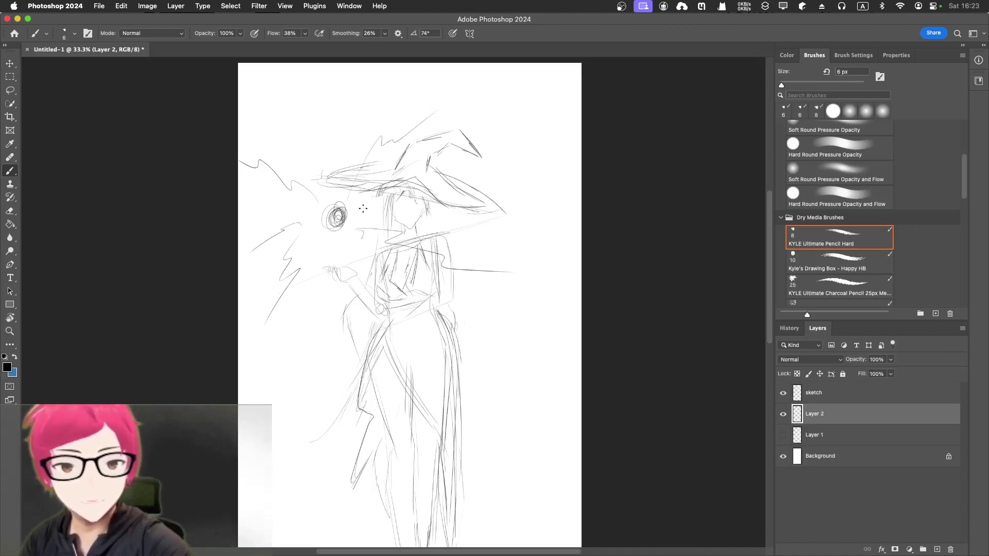
Step: Add short spark strokes above the orb and darken the orb with more circular scribbles
{"action": "left_click_drag", "start_coordinate": [335, 125], "coordinate": [338, 133]}
{"action": "left_click_drag", "start_coordinate": [337, 209], "coordinate": [333, 222]}
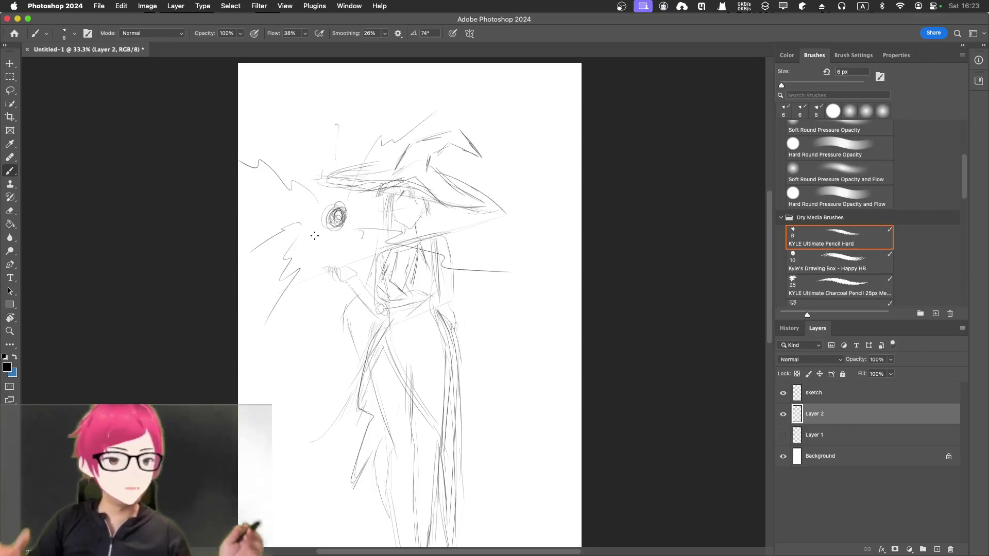
{"action": "mouse_move", "coordinate": [349, 229]}
{"action": "left_mouse_down"}
{"action": "mouse_move", "coordinate": [328, 208]}
{"action": "mouse_move", "coordinate": [324, 219]}
{"action": "mouse_move", "coordinate": [347, 211]}
{"action": "mouse_move", "coordinate": [337, 228]}
{"action": "mouse_move", "coordinate": [337, 202]}
{"action": "left_mouse_up"}
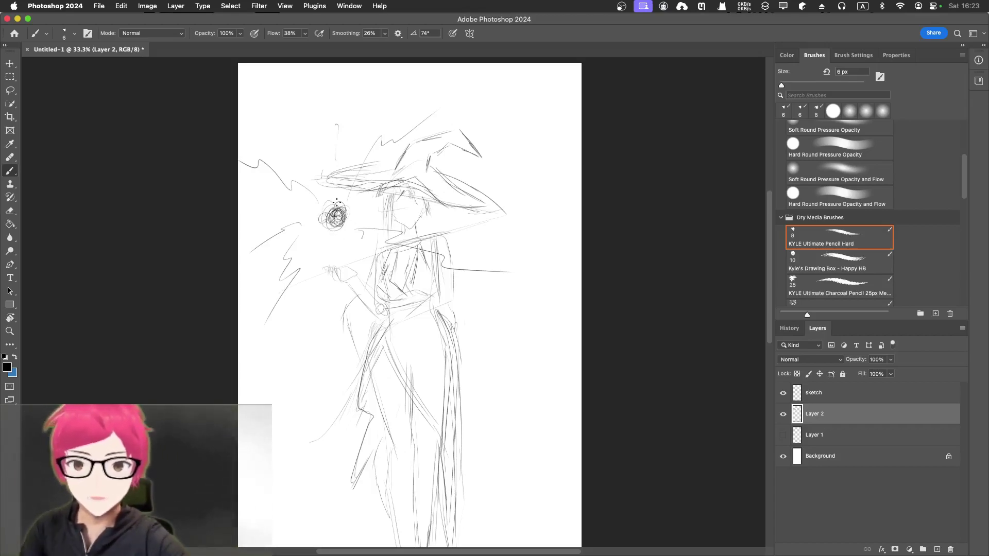
{"action": "left_click_drag", "start_coordinate": [370, 109], "coordinate": [361, 127]}
{"action": "left_click_drag", "start_coordinate": [357, 153], "coordinate": [350, 183]}
{"action": "left_click_drag", "start_coordinate": [332, 225], "coordinate": [337, 212]}
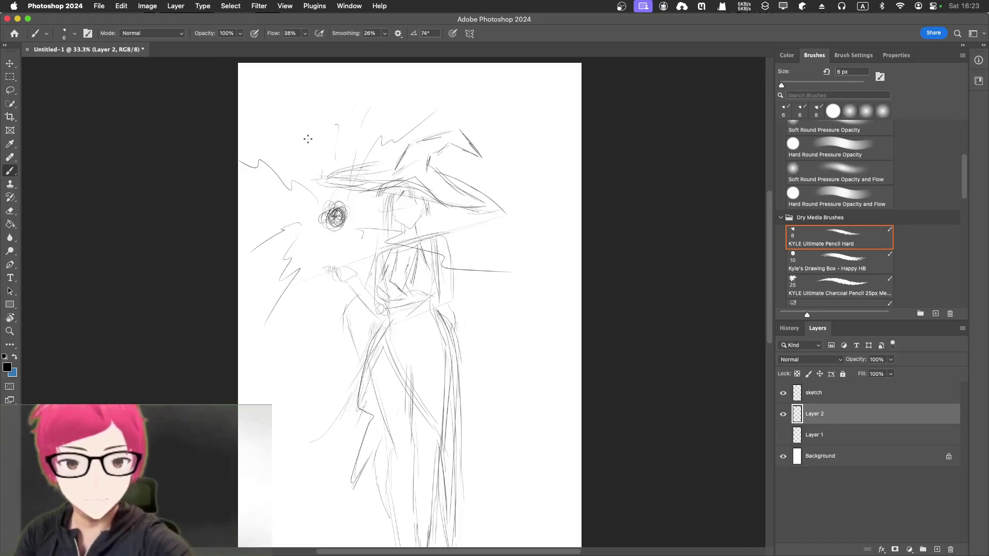
Step: Surround the figure with large overlapping circles, and cross them with long straight star lines drawn on the sketch layer
{"action": "mouse_move", "coordinate": [464, 482]}
{"action": "left_mouse_down"}
{"action": "mouse_move", "coordinate": [544, 425]}
{"action": "mouse_move", "coordinate": [569, 245]}
{"action": "mouse_move", "coordinate": [483, 93]}
{"action": "mouse_move", "coordinate": [338, 103]}
{"action": "mouse_move", "coordinate": [247, 236]}
{"action": "mouse_move", "coordinate": [296, 402]}
{"action": "mouse_move", "coordinate": [460, 467]}
{"action": "mouse_move", "coordinate": [587, 338]}
{"action": "mouse_move", "coordinate": [514, 118]}
{"action": "mouse_move", "coordinate": [308, 147]}
{"action": "mouse_move", "coordinate": [266, 377]}
{"action": "mouse_move", "coordinate": [479, 460]}
{"action": "mouse_move", "coordinate": [589, 245]}
{"action": "mouse_move", "coordinate": [263, 327]}
{"action": "left_mouse_up"}
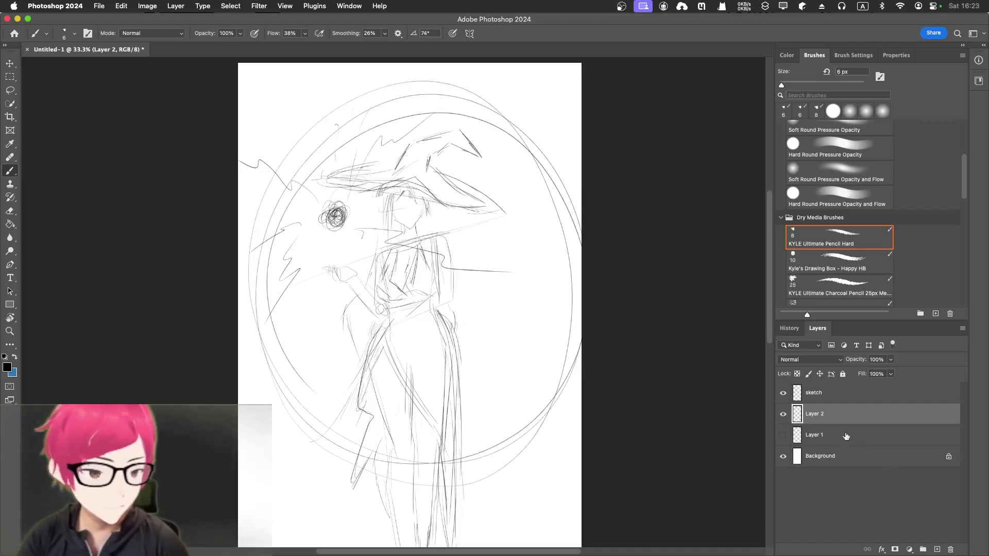
{"action": "mouse_move", "coordinate": [828, 395]}
{"action": "left_mouse_down"}
{"action": "mouse_move", "coordinate": [825, 412]}
{"action": "mouse_move", "coordinate": [827, 402]}
{"action": "left_mouse_up"}
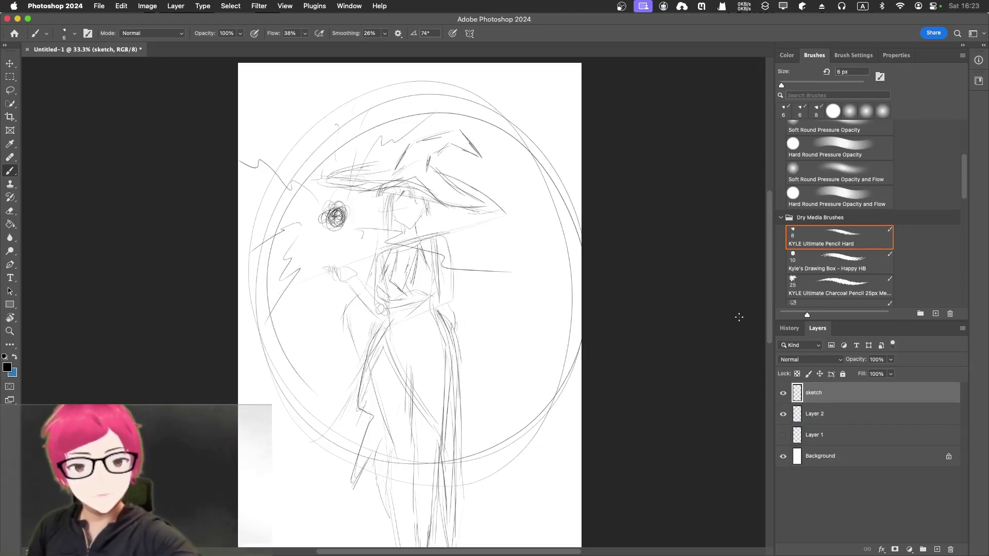
{"action": "left_click_drag", "start_coordinate": [319, 249], "coordinate": [247, 400]}
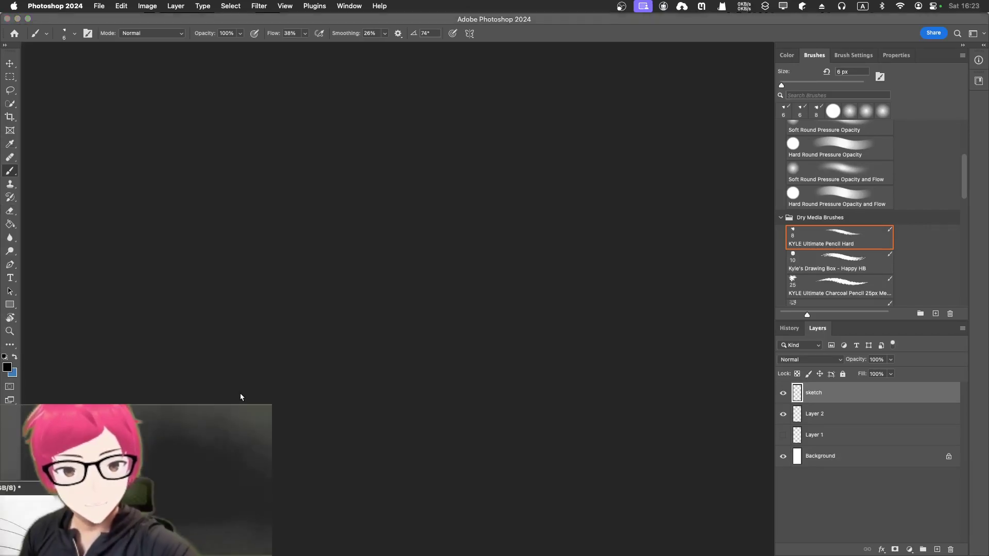
{"action": "mouse_move", "coordinate": [21, 488]}
{"action": "left_mouse_down"}
{"action": "mouse_move", "coordinate": [331, 304]}
{"action": "mouse_move", "coordinate": [499, 93]}
{"action": "mouse_move", "coordinate": [501, 51]}
{"action": "left_mouse_up"}
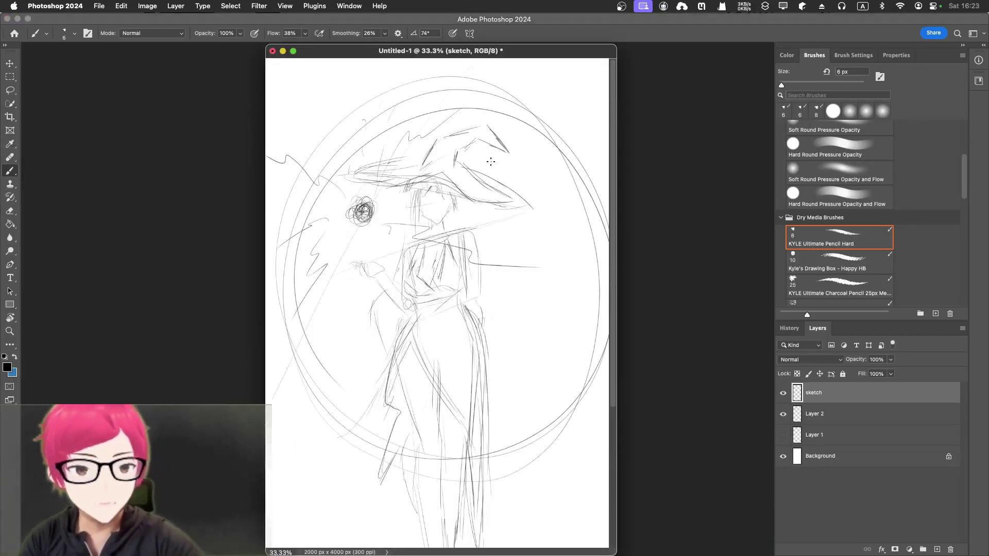
{"action": "left_click_drag", "start_coordinate": [444, 81], "coordinate": [574, 377]}
{"action": "mouse_move", "coordinate": [442, 104]}
{"action": "left_mouse_down"}
{"action": "mouse_move", "coordinate": [585, 386]}
{"action": "mouse_move", "coordinate": [309, 399]}
{"action": "mouse_move", "coordinate": [492, 393]}
{"action": "left_mouse_up"}
{"action": "left_click_drag", "start_coordinate": [282, 203], "coordinate": [567, 178]}
{"action": "mouse_move", "coordinate": [371, 204]}
{"action": "left_mouse_down"}
{"action": "mouse_move", "coordinate": [554, 195]}
{"action": "mouse_move", "coordinate": [493, 393]}
{"action": "left_mouse_up"}
{"action": "left_click_drag", "start_coordinate": [578, 191], "coordinate": [493, 381]}
{"action": "left_click_drag", "start_coordinate": [266, 195], "coordinate": [463, 438]}
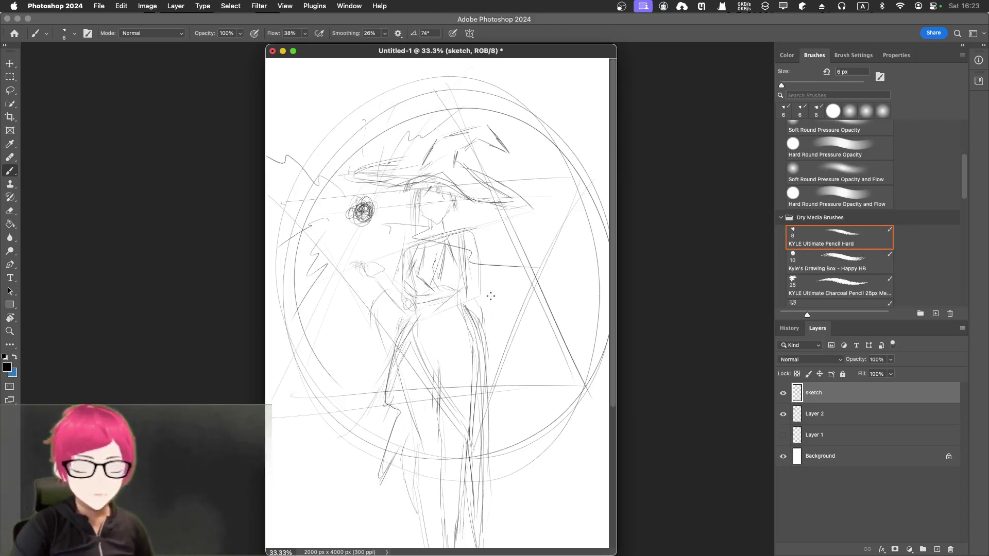
{"action": "scroll", "coordinate": [500, 319], "scroll_direction": "down", "scroll_amount": 5}
{"action": "scroll", "coordinate": [498, 317], "scroll_direction": "up", "scroll_amount": 4}
{"action": "scroll", "coordinate": [499, 317], "scroll_direction": "down", "scroll_amount": 4}
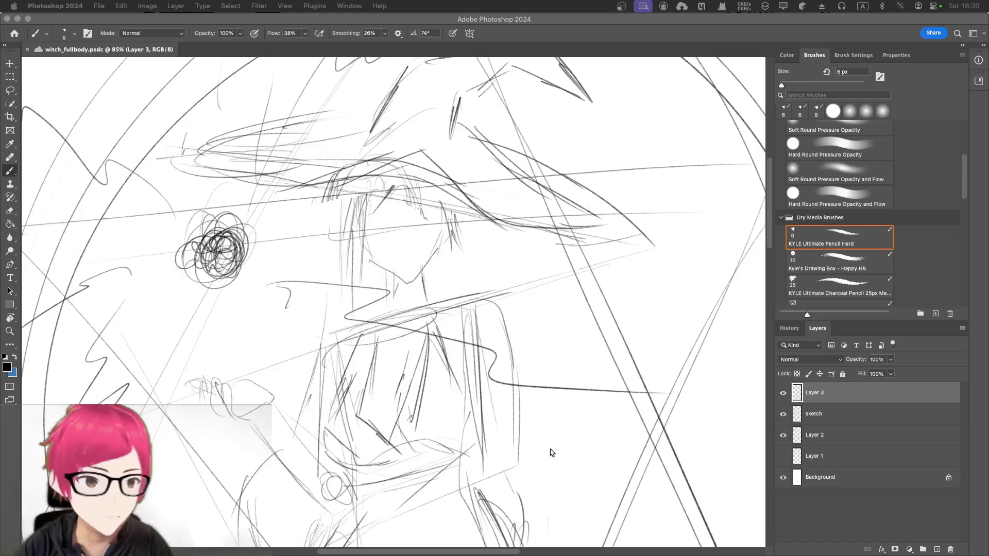
{"action": "left_click", "coordinate": [836, 515]}
{"action": "left_click", "coordinate": [783, 393]}
{"action": "left_click", "coordinate": [783, 394]}
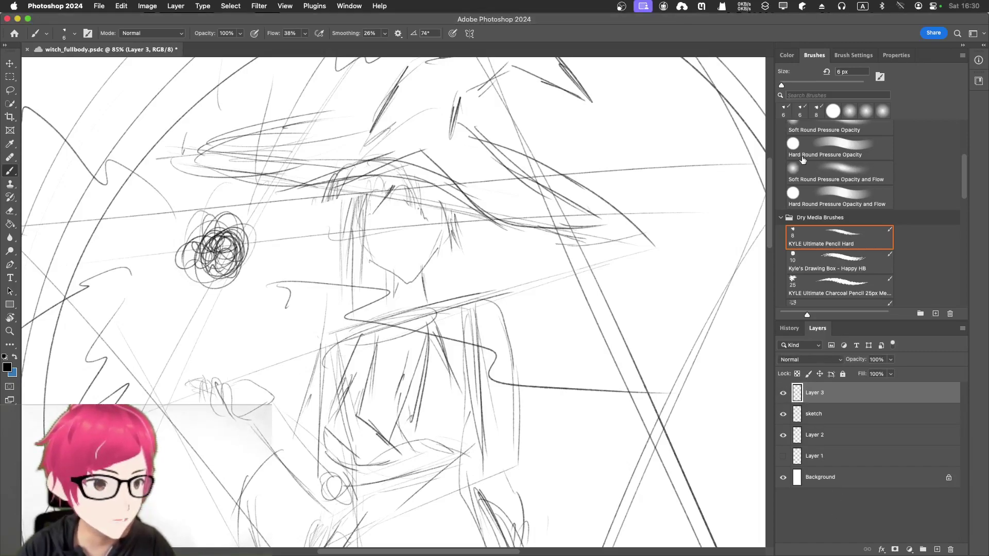
Step: Switch to the Hard Round brush from General Brushes and try out a stroke on Layer 3, undoing it
{"action": "scroll", "coordinate": [790, 179], "scroll_direction": "up", "scroll_amount": 3}
{"action": "left_click", "coordinate": [833, 189]}
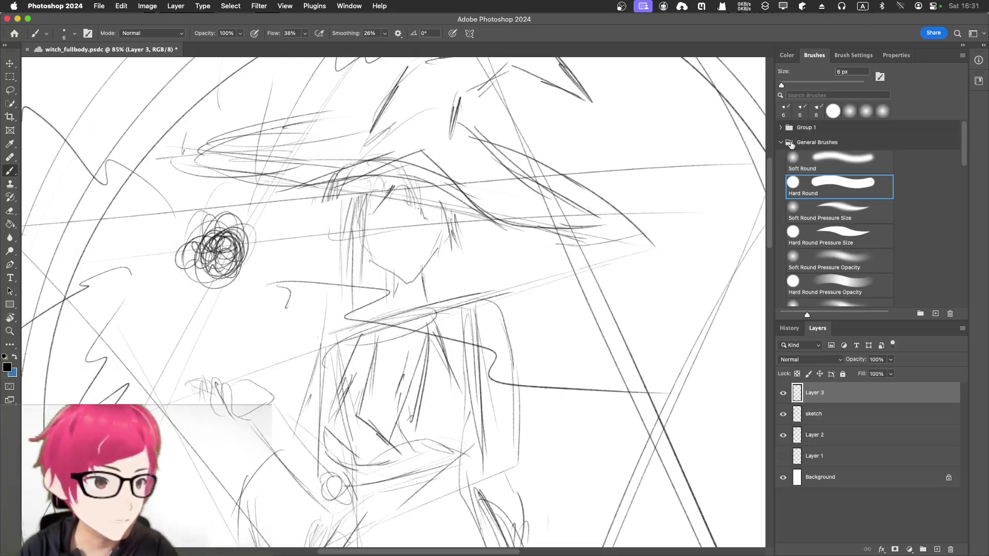
{"action": "left_click_drag", "start_coordinate": [668, 144], "coordinate": [690, 180]}
{"action": "key", "text": "super+z"}
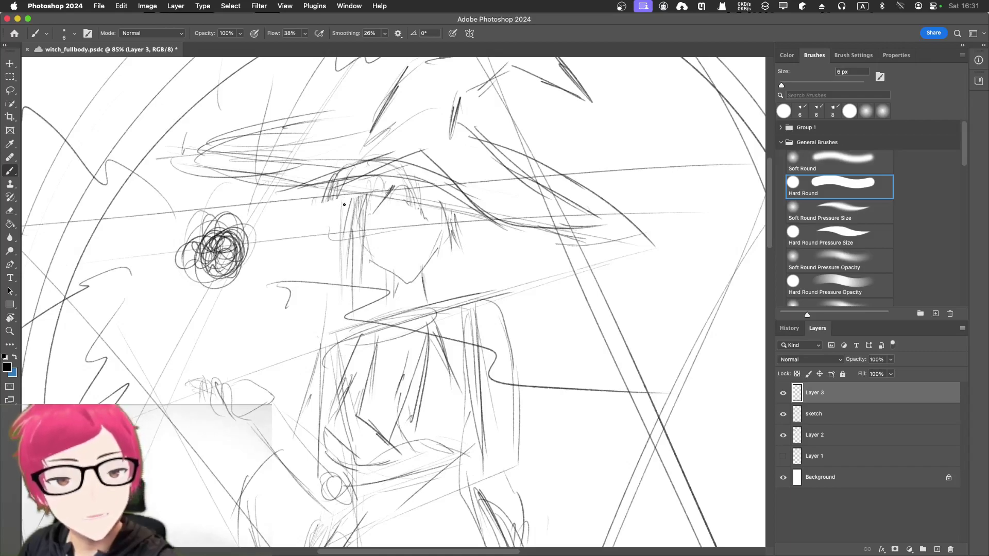
Step: Test a stroke beside the face, undo it, and set the brush size to 2 px and smoothing to 48%
{"action": "left_click_drag", "start_coordinate": [339, 197], "coordinate": [333, 261]}
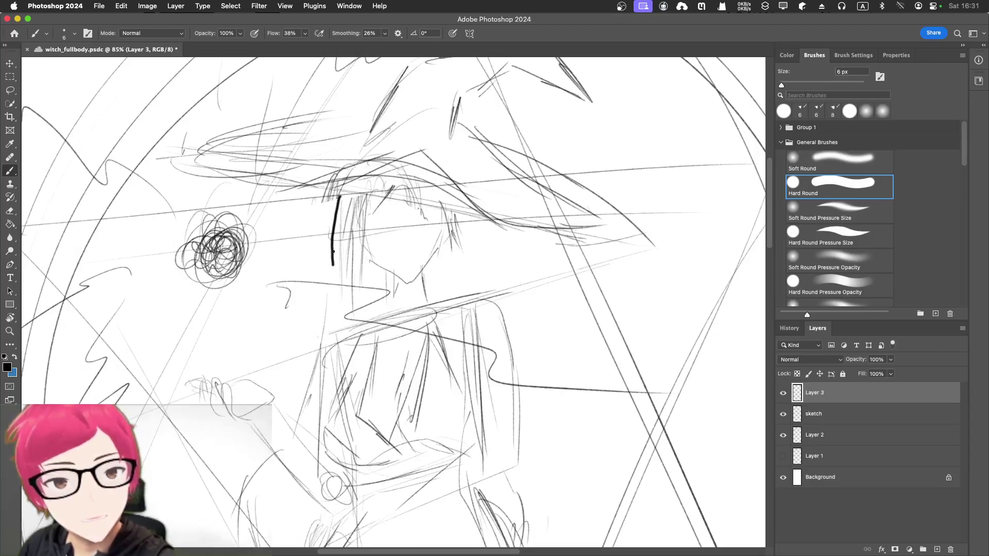
{"action": "key", "text": "super+z"}
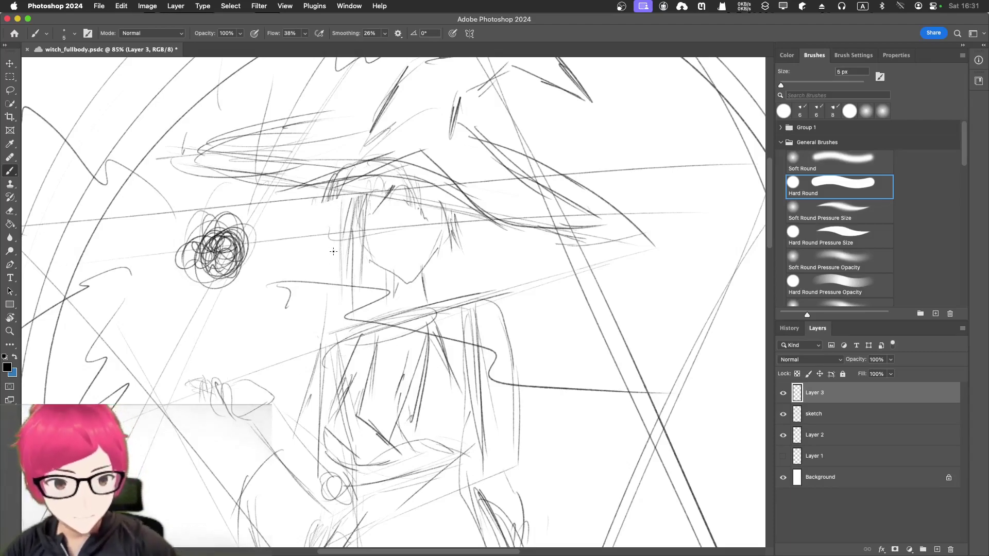
{"action": "left_click", "coordinate": [383, 34]}
{"action": "left_click_drag", "start_coordinate": [384, 46], "coordinate": [396, 52]}
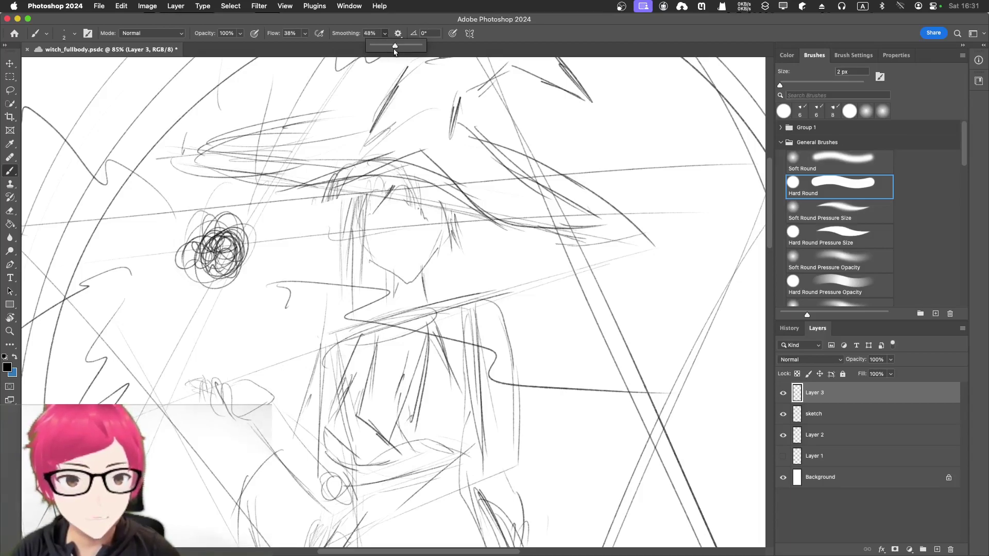
{"action": "left_click", "coordinate": [342, 204]}
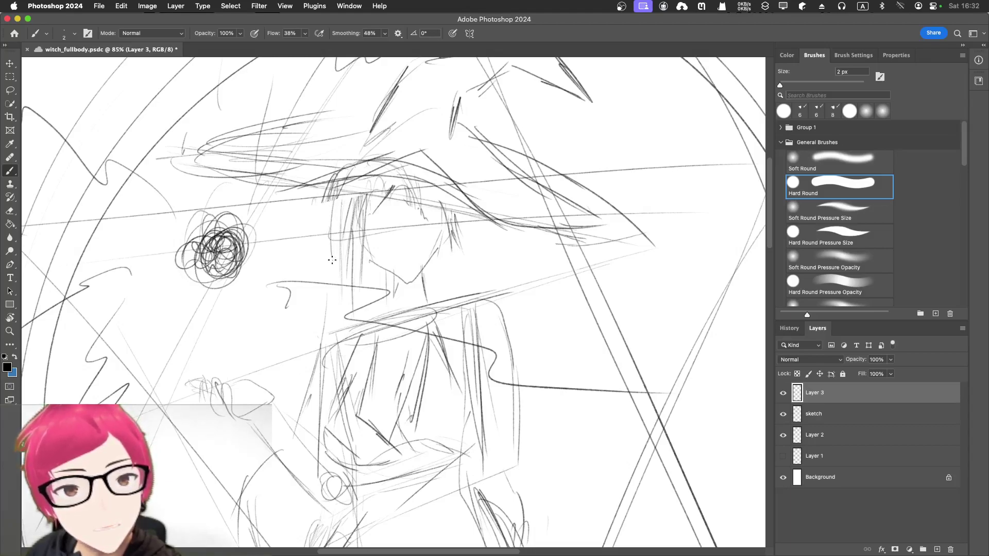
Step: Hide Layer 2 with the orb and circles, and make the sketch layer active
{"action": "left_click", "coordinate": [849, 422]}
{"action": "left_click", "coordinate": [843, 440]}
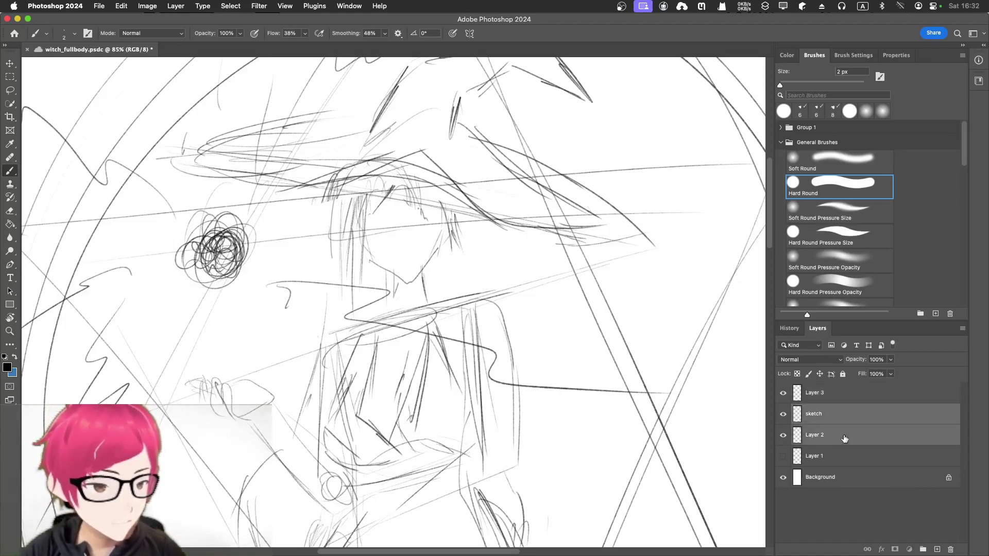
{"action": "left_click", "coordinate": [783, 436]}
{"action": "left_click", "coordinate": [818, 420]}
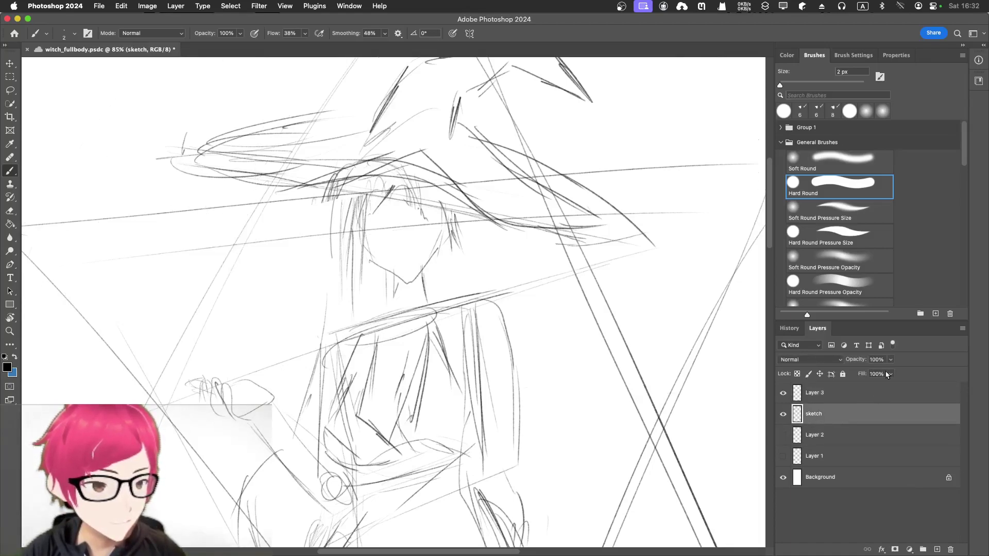
Step: Try fading the sketch layer by lowering its opacity, return to Layer 3, and undo the fade
{"action": "left_click", "coordinate": [890, 360]}
{"action": "left_click_drag", "start_coordinate": [868, 375], "coordinate": [858, 375]}
{"action": "left_click", "coordinate": [824, 394]}
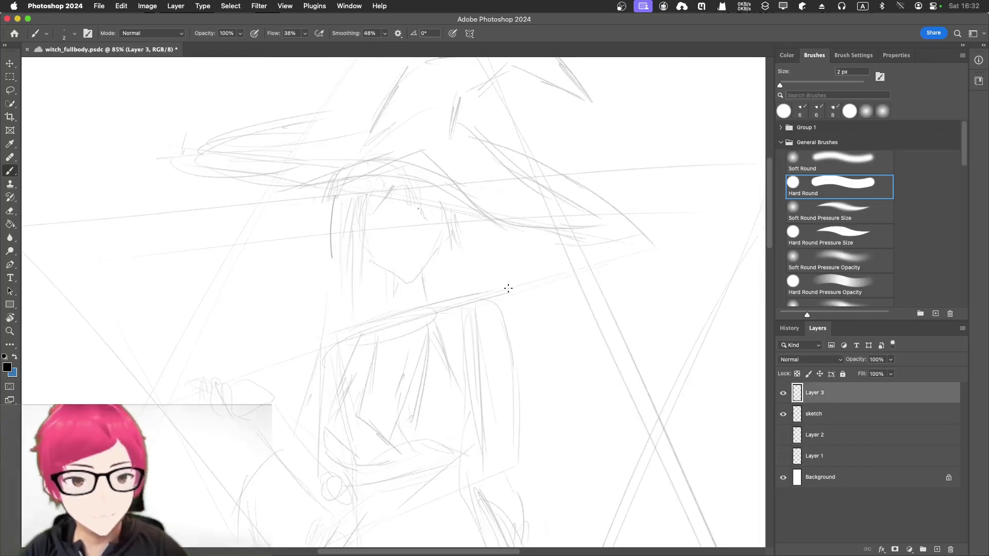
{"action": "key", "text": "ctrl+z"}
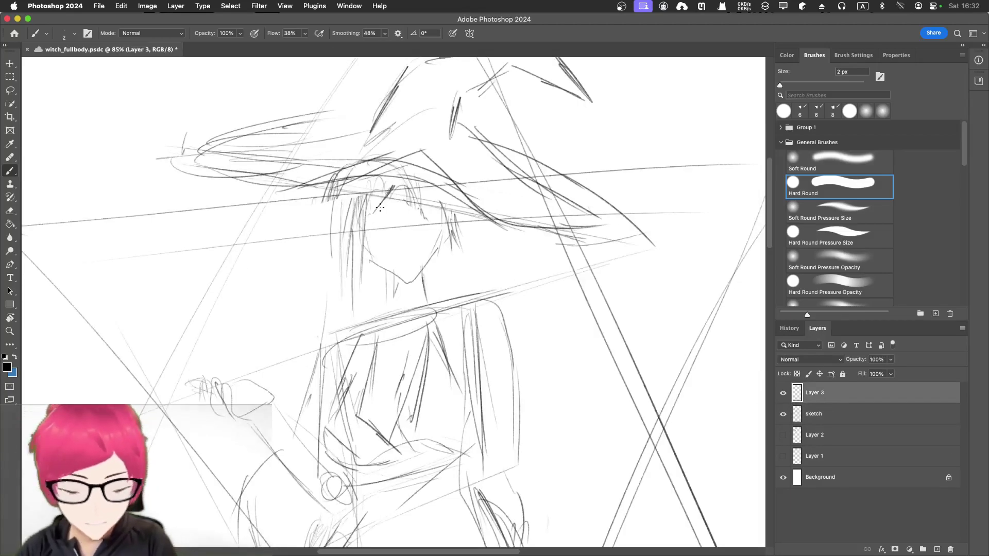
Step: Lower the sketch layer's opacity to 28%, return to Layer 3, and display the color wheel
{"action": "left_click", "coordinate": [784, 393]}
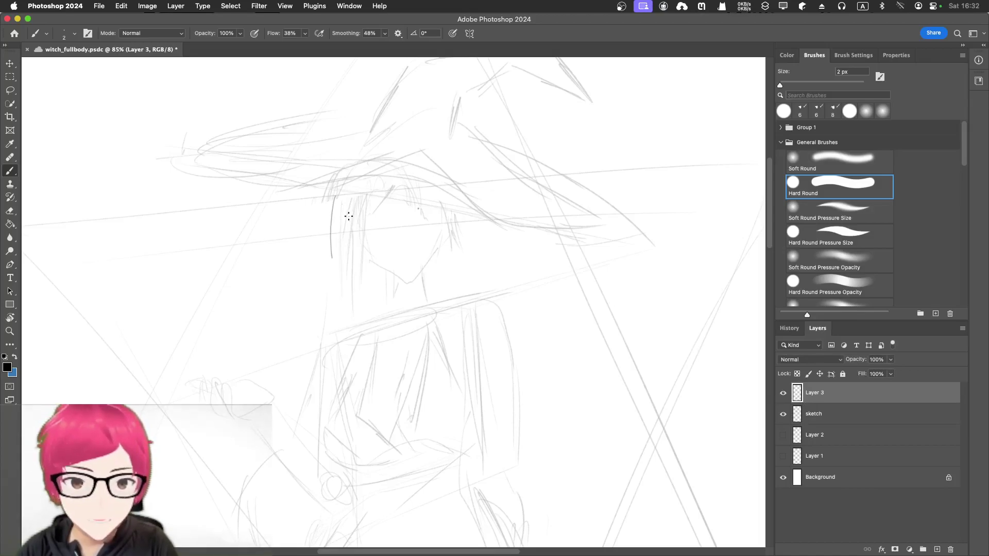
{"action": "left_click", "coordinate": [786, 55]}
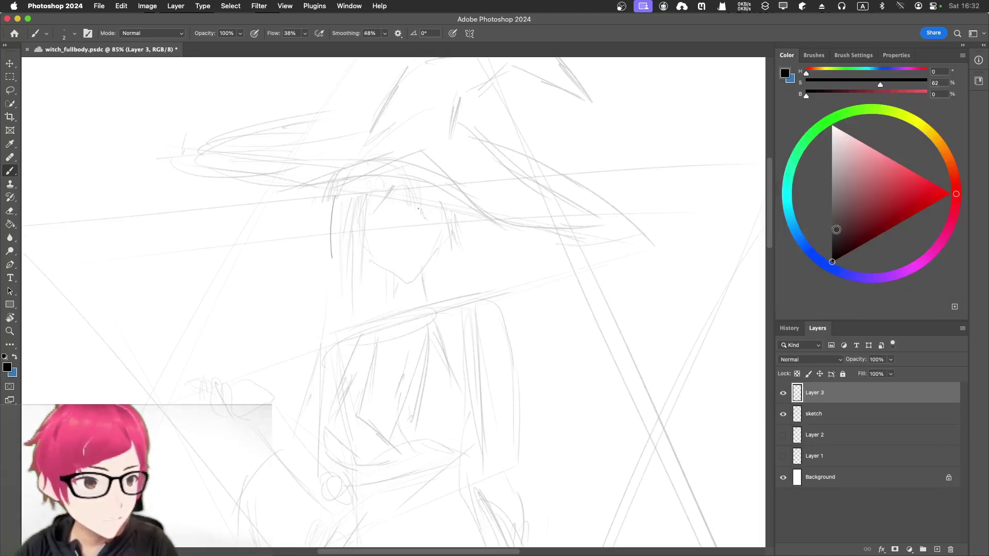
Step: Set the eraser opacity to 100% and erase the test stroke beside the face on Layer 3
{"action": "key", "text": "e"}
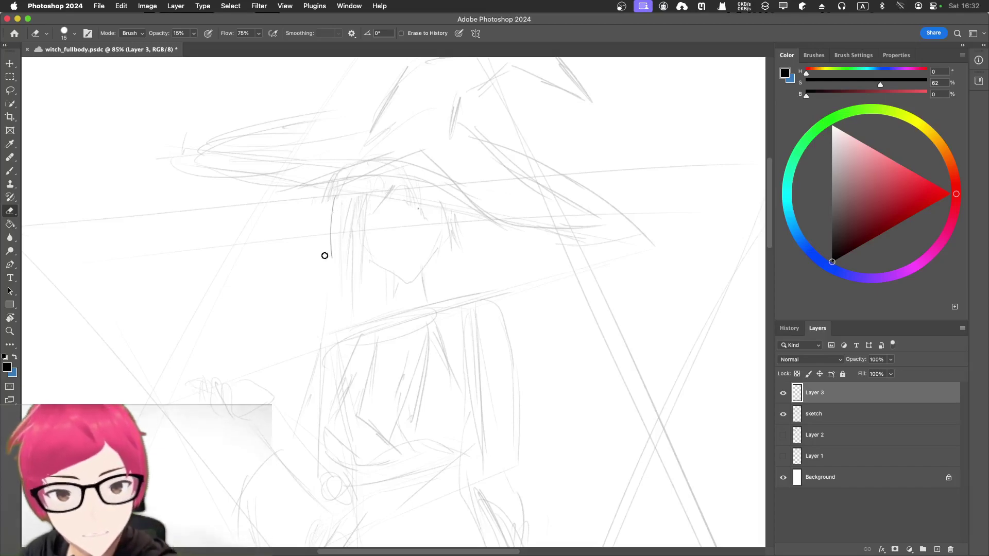
{"action": "left_click", "coordinate": [825, 415]}
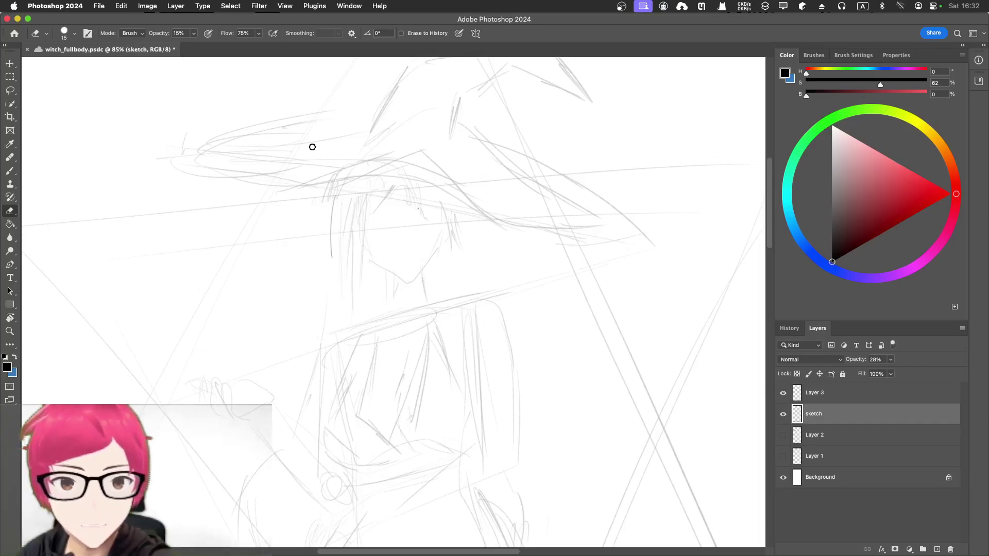
{"action": "left_click", "coordinate": [194, 33]}
{"action": "left_click_drag", "start_coordinate": [194, 47], "coordinate": [238, 46]}
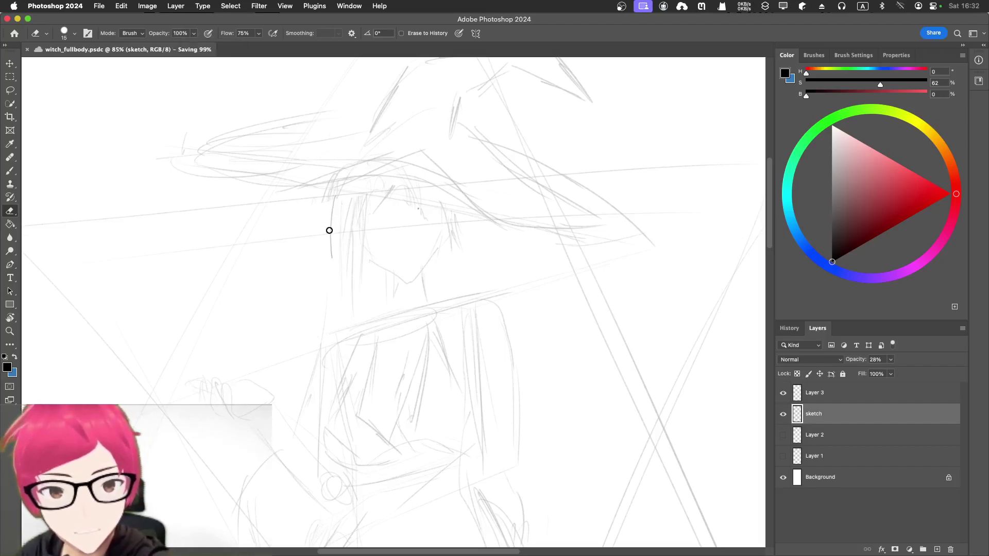
{"action": "key", "text": "alt+bracketright"}
{"action": "left_click_drag", "start_coordinate": [331, 199], "coordinate": [332, 216]}
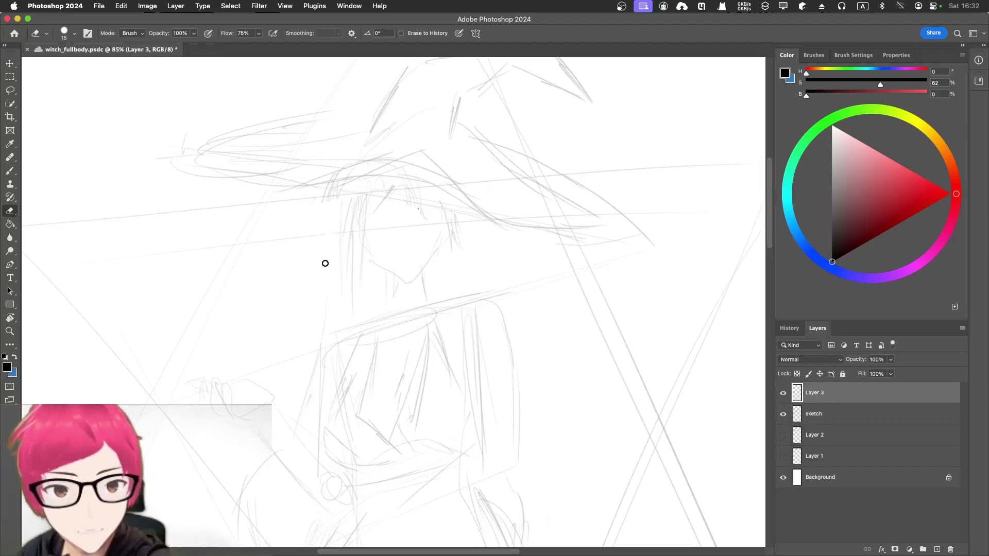
Step: Ink the outer hair outline with the brush, from the left shoulder up and over the rounded crown of the head
{"action": "key", "text": "b"}
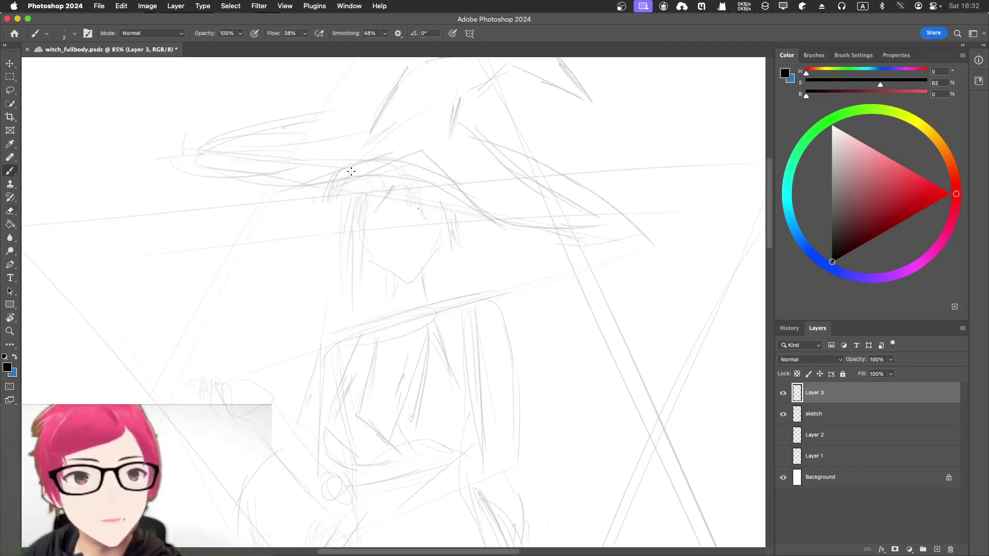
{"action": "left_click_drag", "start_coordinate": [351, 166], "coordinate": [341, 253]}
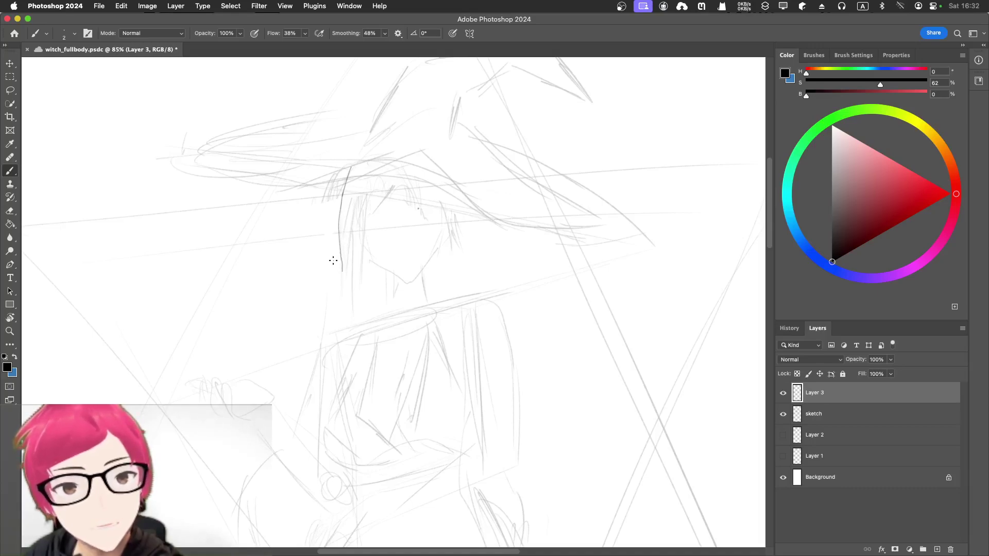
{"action": "left_click_drag", "start_coordinate": [340, 268], "coordinate": [326, 334]}
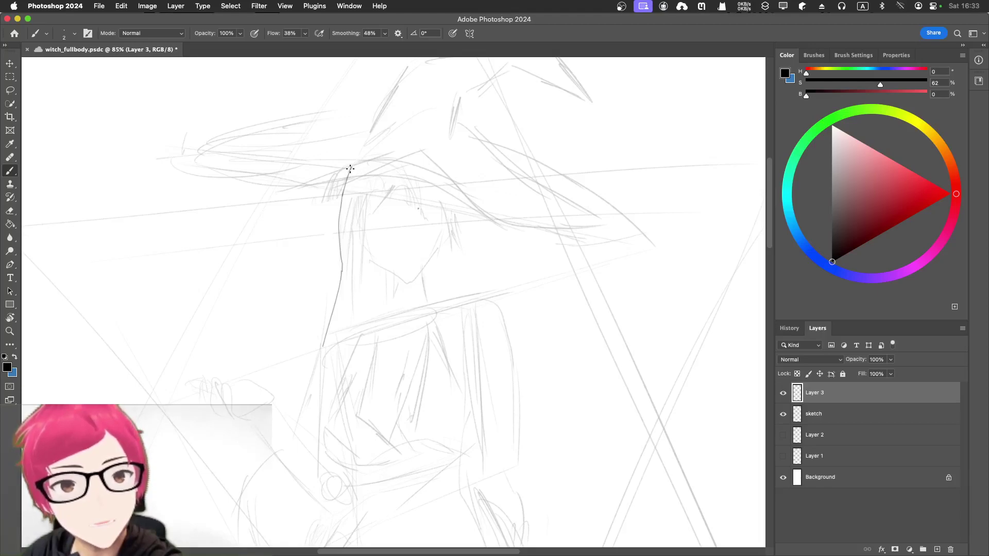
{"action": "left_click_drag", "start_coordinate": [364, 154], "coordinate": [380, 147]}
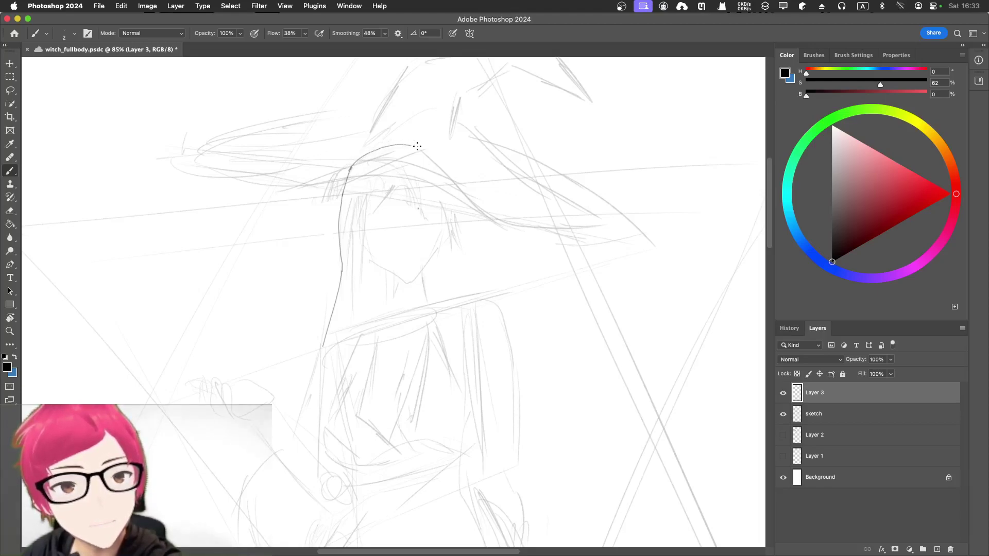
{"action": "left_click_drag", "start_coordinate": [426, 151], "coordinate": [451, 176]}
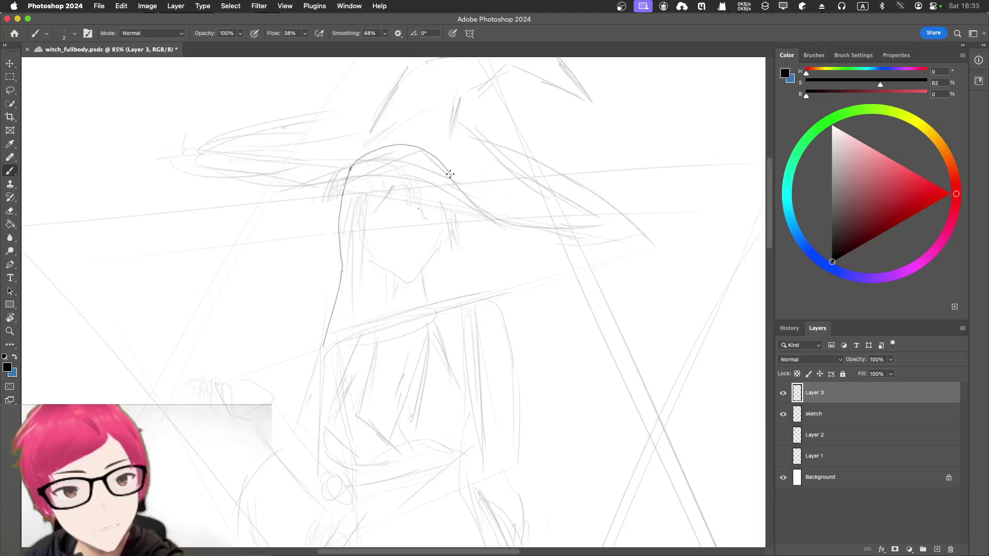
{"action": "left_click_drag", "start_coordinate": [450, 178], "coordinate": [453, 187]}
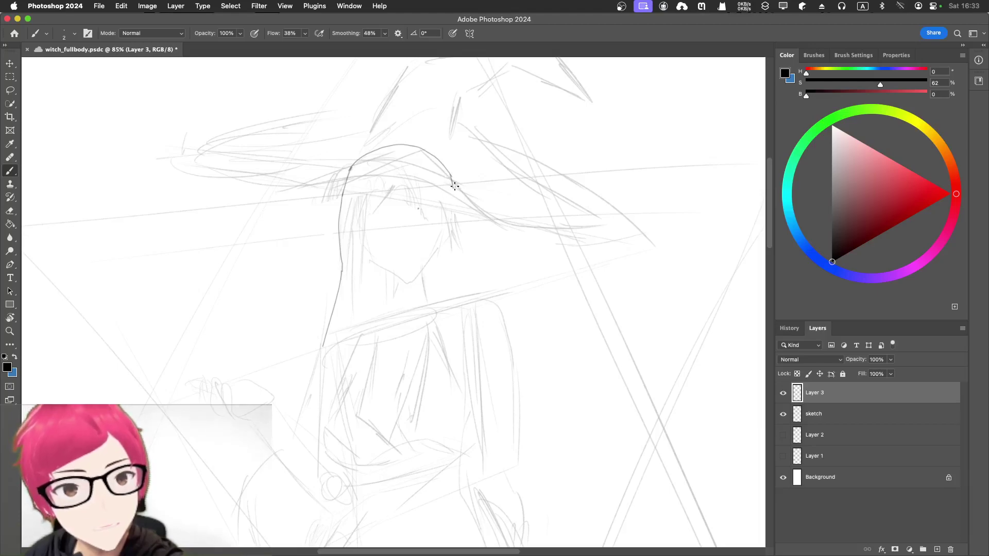
{"action": "left_click_drag", "start_coordinate": [449, 173], "coordinate": [457, 223]}
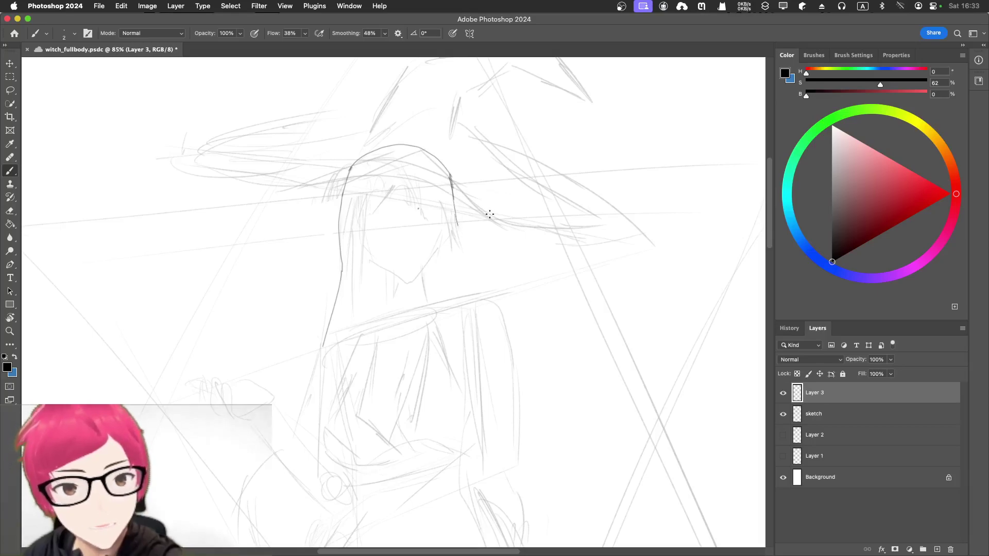
{"action": "key", "text": "super+z"}
{"action": "key", "text": "super+z"}
{"action": "key", "text": "super+z"}
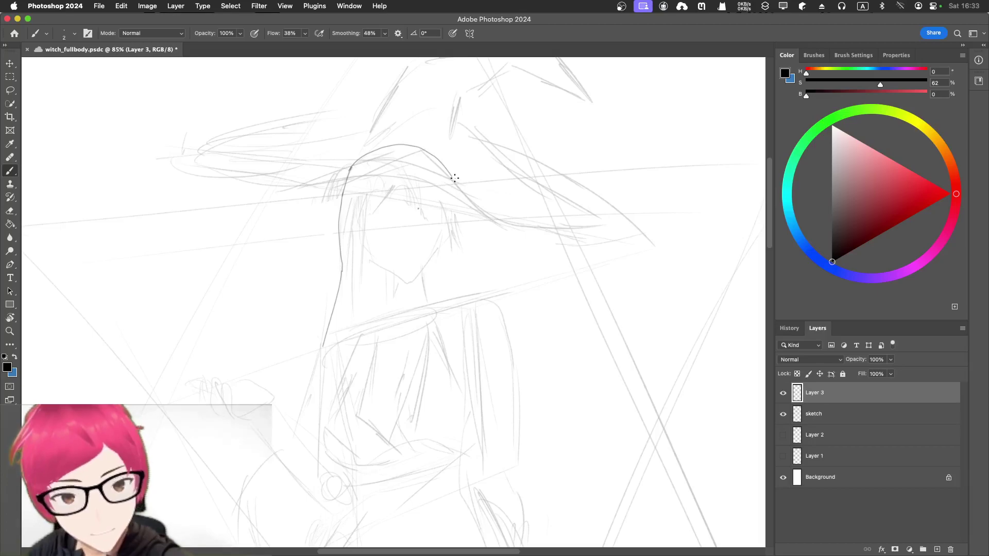
Step: Ink the outer hair line down to the right shoulder and the parted bangs and side locks framing the face
{"action": "left_click_drag", "start_coordinate": [455, 186], "coordinate": [474, 295]}
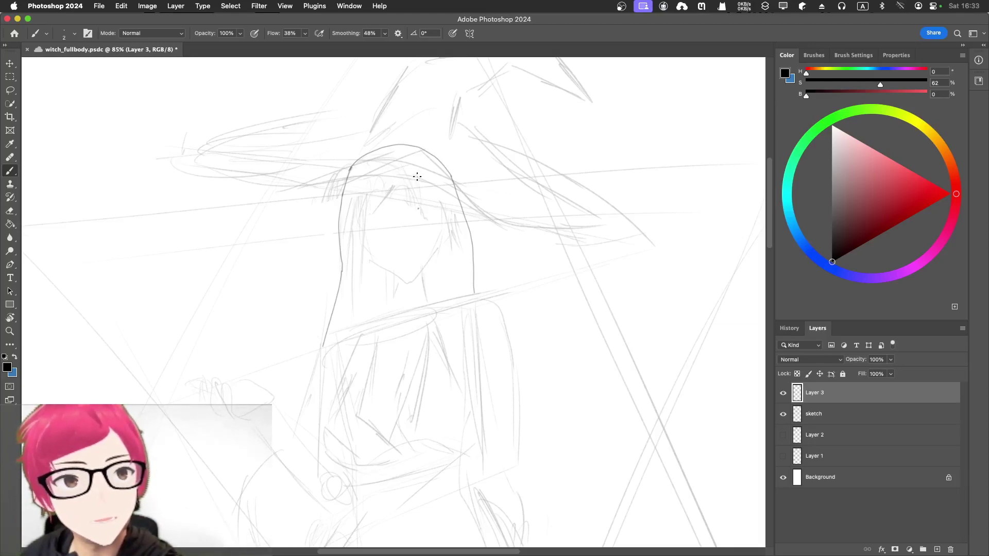
{"action": "mouse_move", "coordinate": [416, 177]}
{"action": "left_mouse_down"}
{"action": "mouse_move", "coordinate": [369, 212]}
{"action": "mouse_move", "coordinate": [365, 278]}
{"action": "left_mouse_up"}
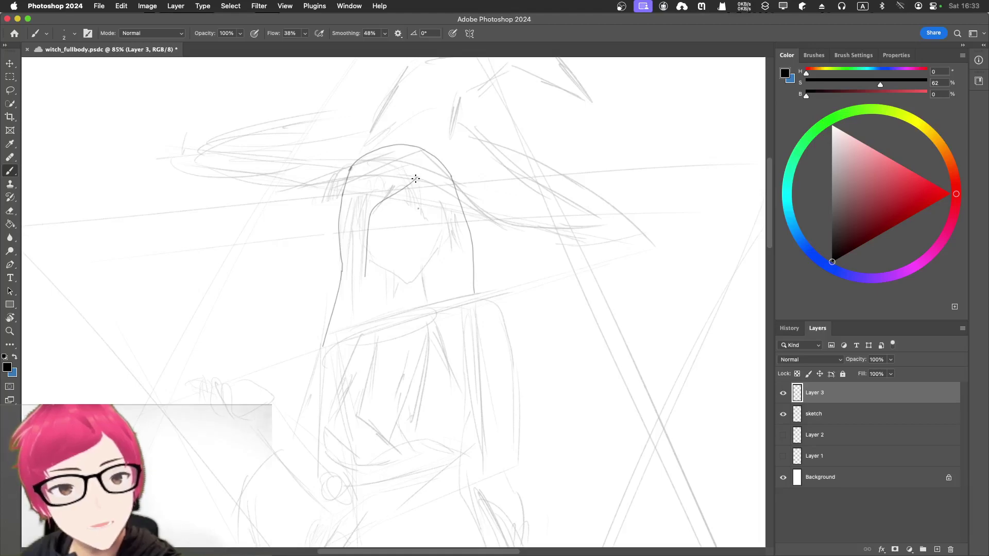
{"action": "mouse_move", "coordinate": [416, 179]}
{"action": "left_mouse_down"}
{"action": "mouse_move", "coordinate": [434, 214]}
{"action": "mouse_move", "coordinate": [433, 244]}
{"action": "left_mouse_up"}
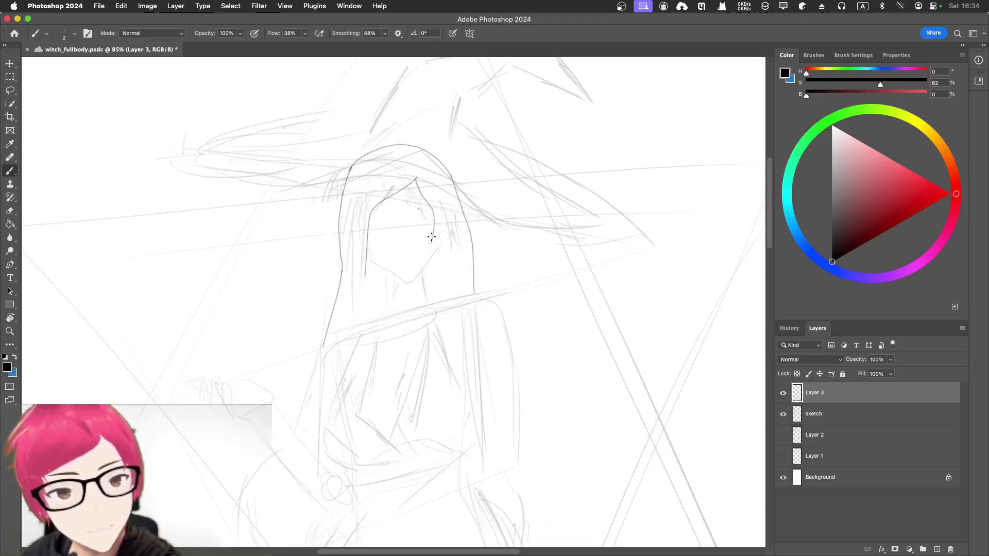
{"action": "left_click_drag", "start_coordinate": [442, 206], "coordinate": [432, 245]}
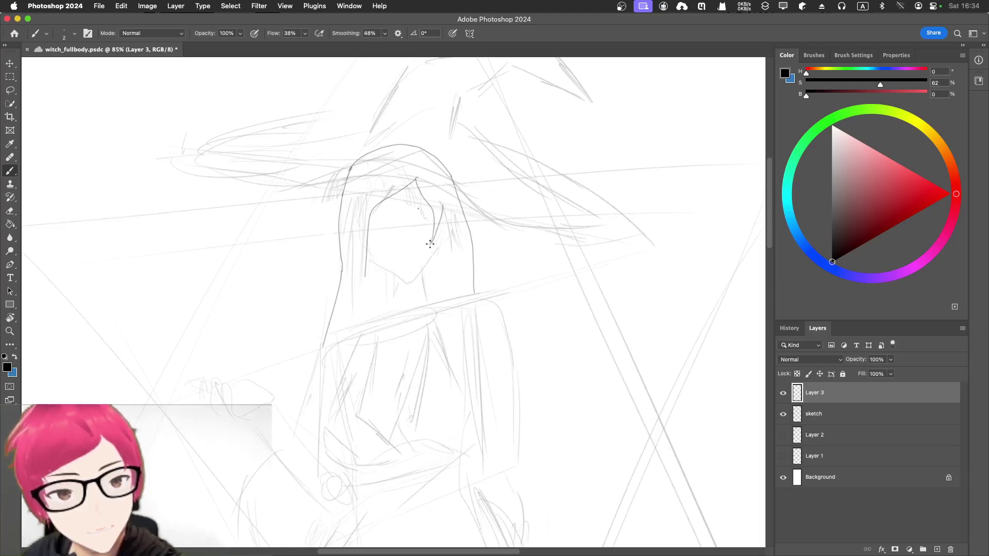
{"action": "left_click_drag", "start_coordinate": [442, 205], "coordinate": [438, 252]}
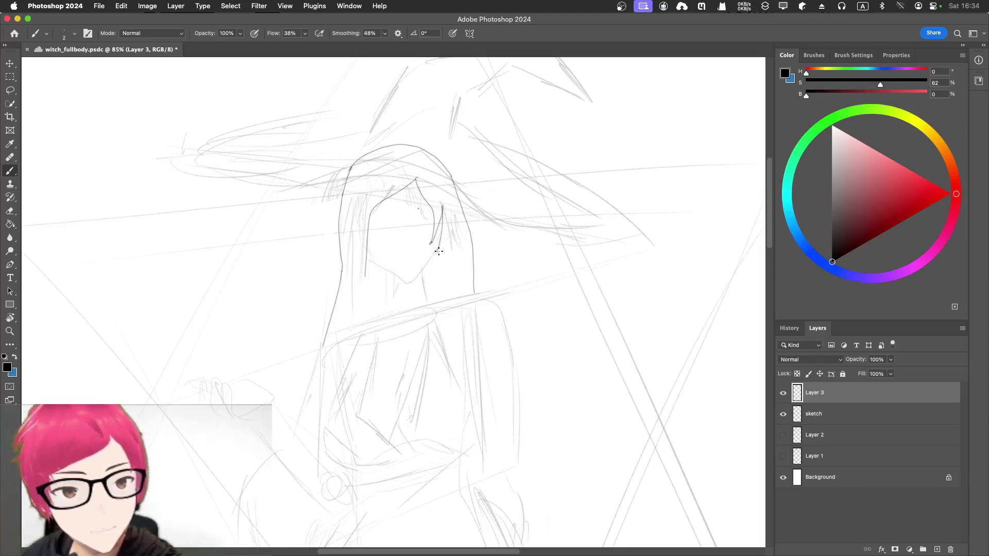
{"action": "mouse_move", "coordinate": [437, 248]}
{"action": "left_mouse_down"}
{"action": "mouse_move", "coordinate": [429, 272]}
{"action": "mouse_move", "coordinate": [437, 244]}
{"action": "mouse_move", "coordinate": [429, 293]}
{"action": "left_mouse_up"}
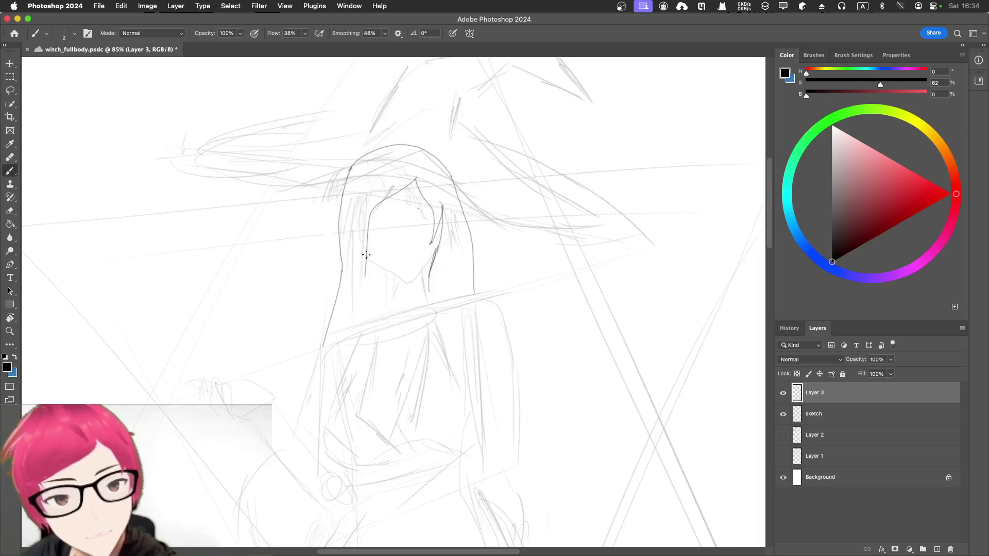
{"action": "left_click_drag", "start_coordinate": [367, 252], "coordinate": [401, 276]}
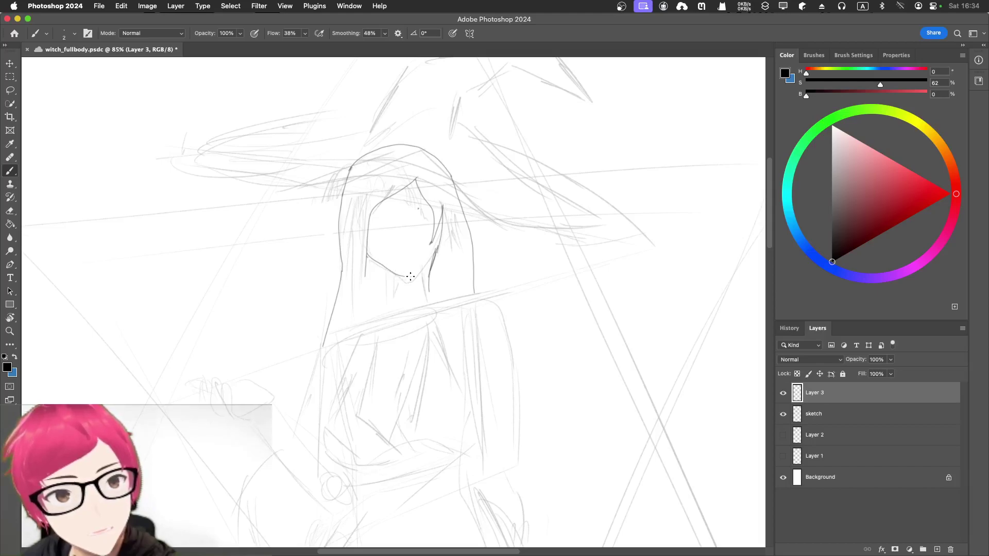
{"action": "key", "text": "super+z"}
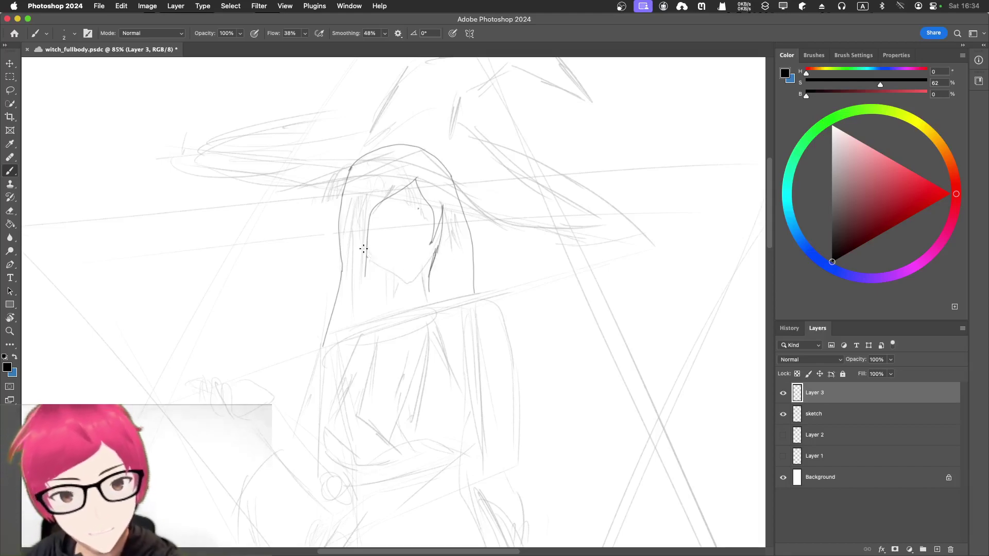
{"action": "left_click_drag", "start_coordinate": [365, 256], "coordinate": [403, 282]}
{"action": "key", "text": "super+z"}
{"action": "left_click_drag", "start_coordinate": [367, 256], "coordinate": [399, 277]}
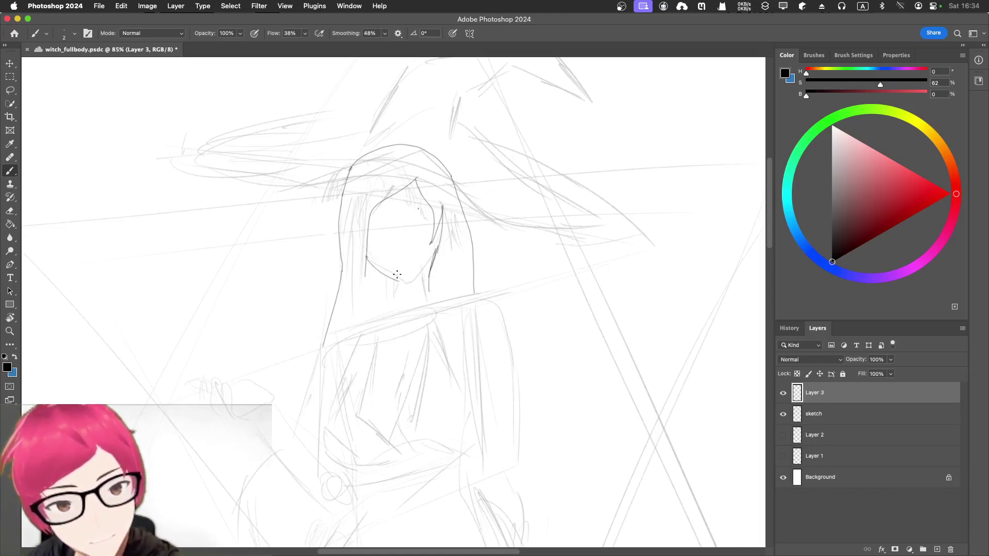
{"action": "key", "text": "super+z"}
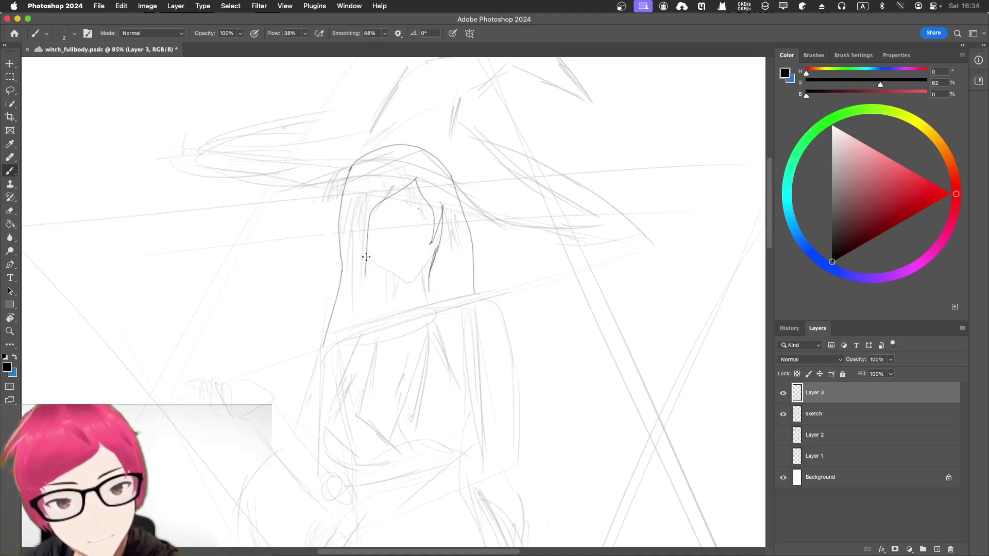
Step: Ink the jawline down to a pointed chin and back up, plus the neck and shoulder line on the figure's left side
{"action": "left_click_drag", "start_coordinate": [367, 257], "coordinate": [406, 276]}
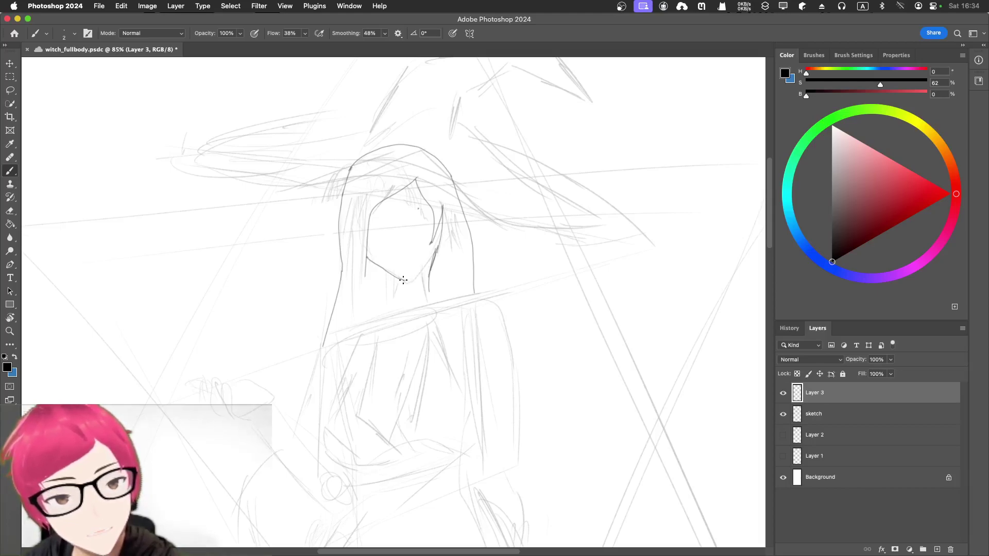
{"action": "left_click_drag", "start_coordinate": [407, 277], "coordinate": [440, 245]}
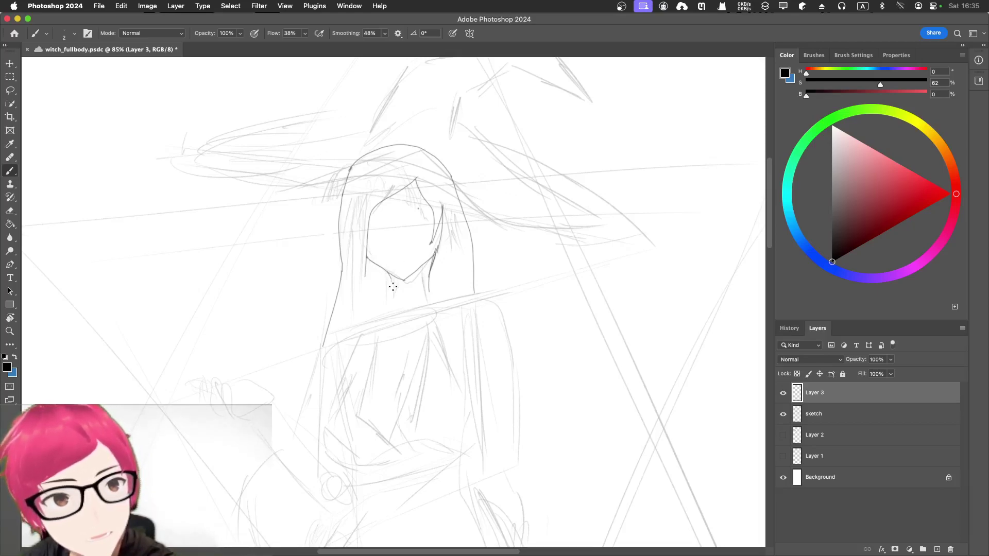
{"action": "mouse_move", "coordinate": [389, 278]}
{"action": "left_mouse_down"}
{"action": "mouse_move", "coordinate": [387, 307]}
{"action": "mouse_move", "coordinate": [331, 321]}
{"action": "left_mouse_up"}
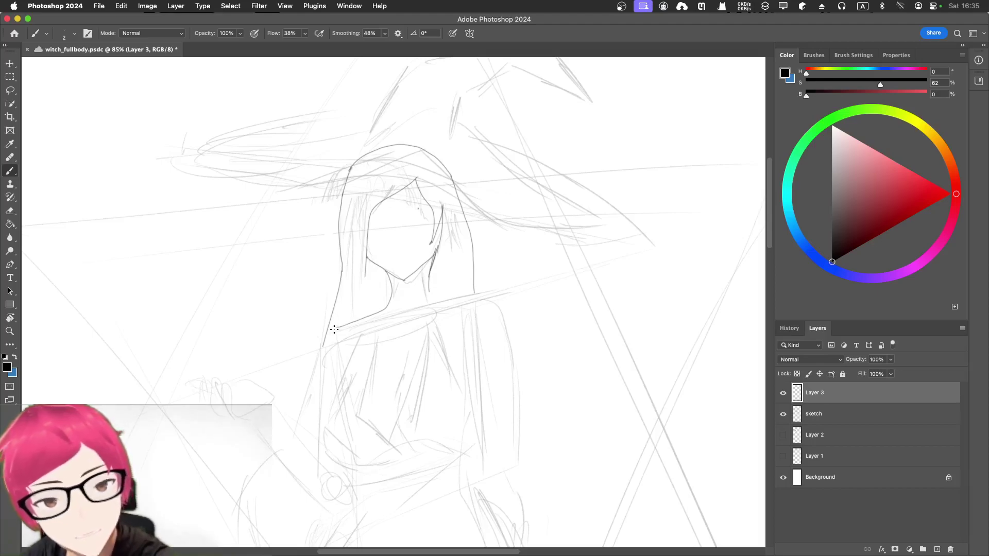
Step: Ink the outer edge of the upper arm on the left side and the neck and shoulder line on the opposite side
{"action": "mouse_move", "coordinate": [336, 326]}
{"action": "left_mouse_down"}
{"action": "mouse_move", "coordinate": [321, 410]}
{"action": "mouse_move", "coordinate": [309, 453]}
{"action": "left_mouse_up"}
{"action": "key", "text": "super+z"}
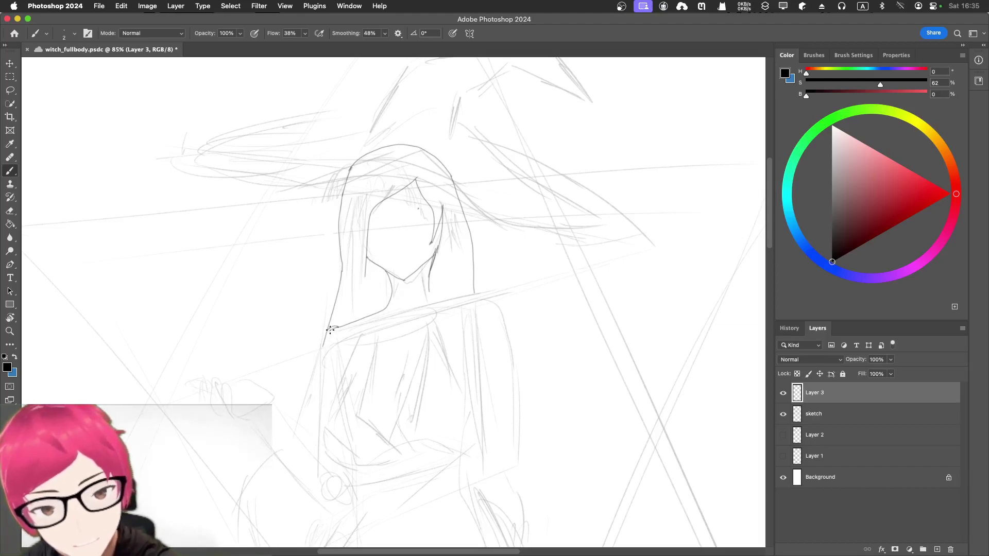
{"action": "left_click_drag", "start_coordinate": [319, 392], "coordinate": [316, 443]}
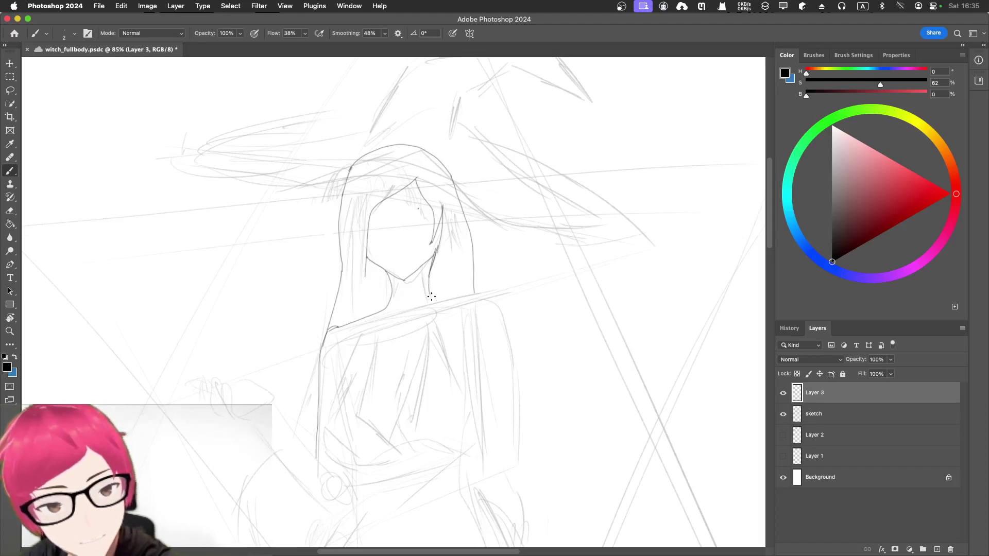
{"action": "mouse_move", "coordinate": [436, 300]}
{"action": "left_mouse_down"}
{"action": "mouse_move", "coordinate": [486, 296]}
{"action": "mouse_move", "coordinate": [504, 329]}
{"action": "left_mouse_up"}
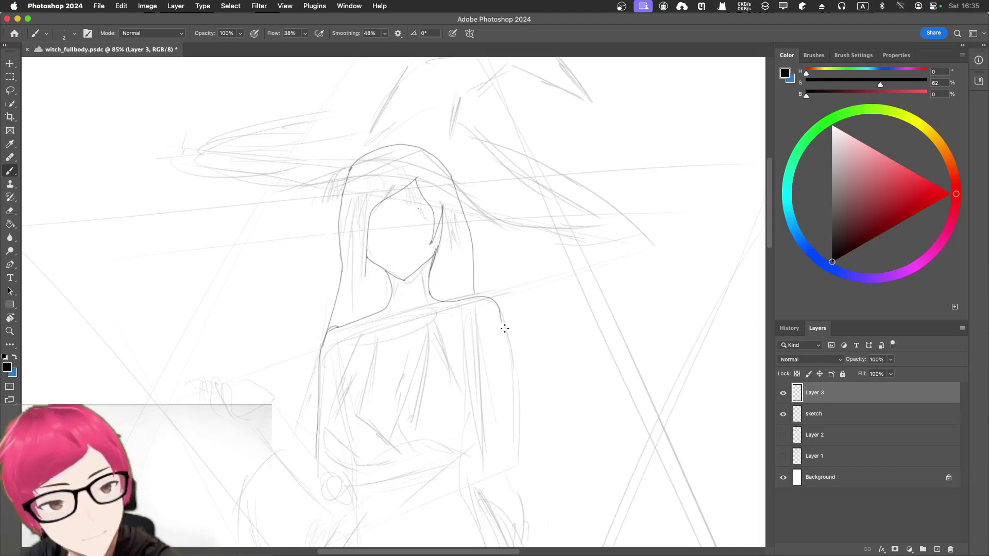
{"action": "key", "text": "super+z"}
{"action": "left_click_drag", "start_coordinate": [499, 313], "coordinate": [519, 454]}
{"action": "key", "text": "super+z"}
{"action": "mouse_move", "coordinate": [498, 311]}
{"action": "left_mouse_down"}
{"action": "mouse_move", "coordinate": [508, 338]}
{"action": "mouse_move", "coordinate": [490, 431]}
{"action": "left_mouse_up"}
{"action": "key", "text": "super+z"}
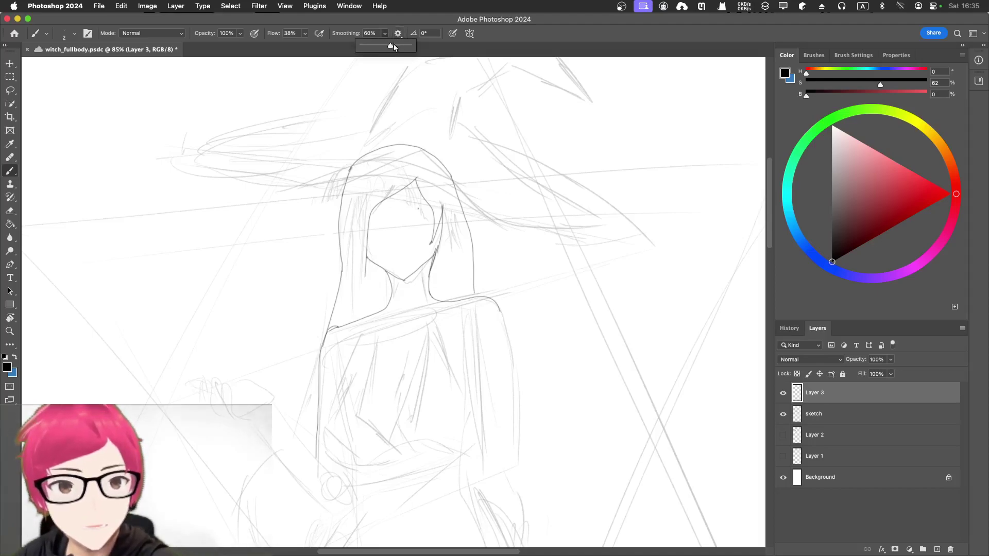
Step: Raise the brush smoothing to 97% and try out the arm line below the right shoulder
{"action": "left_click", "coordinate": [499, 309]}
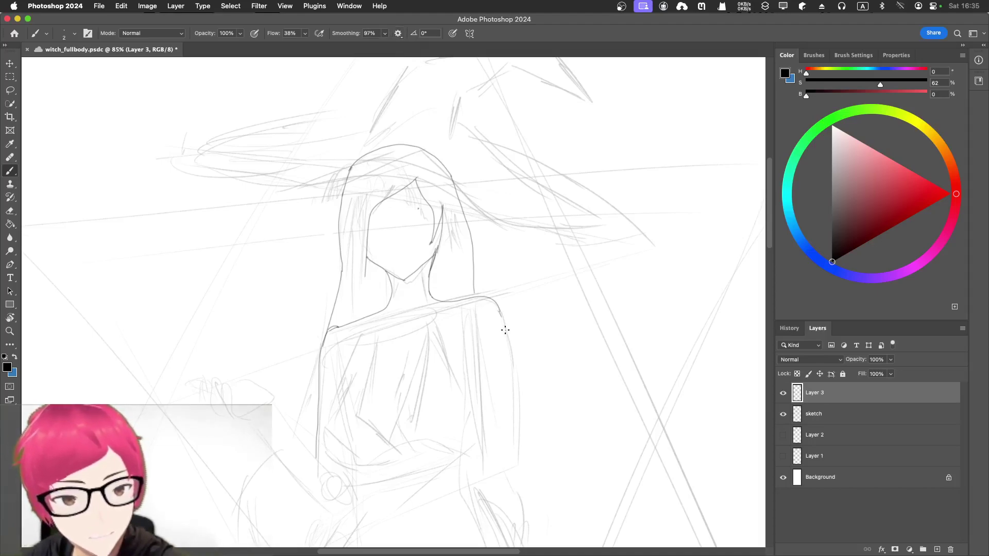
{"action": "key", "text": "super+z"}
{"action": "left_click_drag", "start_coordinate": [500, 309], "coordinate": [505, 322]}
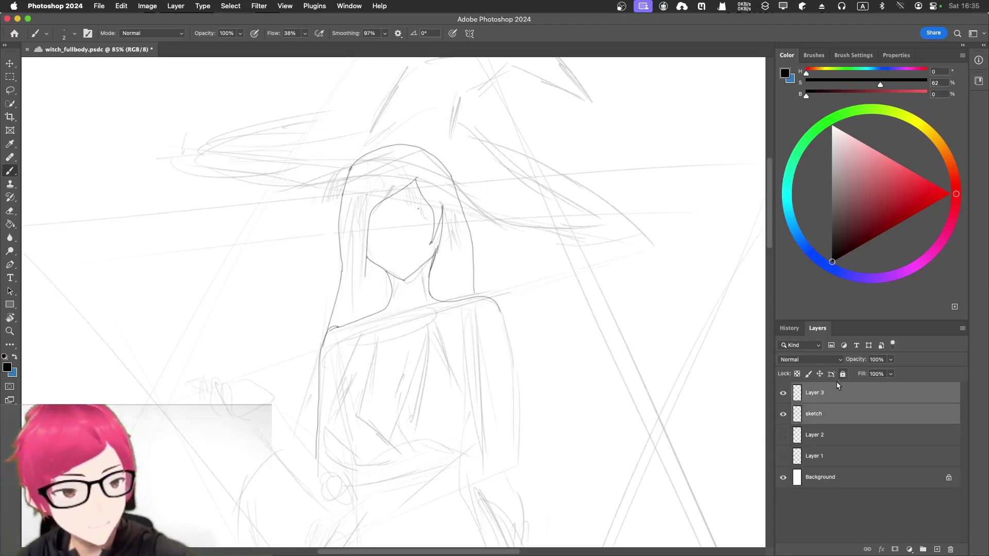
Step: Make the sketch layer the only active layer in place of Layer 3
{"action": "mouse_move", "coordinate": [856, 408]}
{"action": "left_mouse_down"}
{"action": "mouse_move", "coordinate": [833, 390]}
{"action": "mouse_move", "coordinate": [842, 381]}
{"action": "left_mouse_up"}
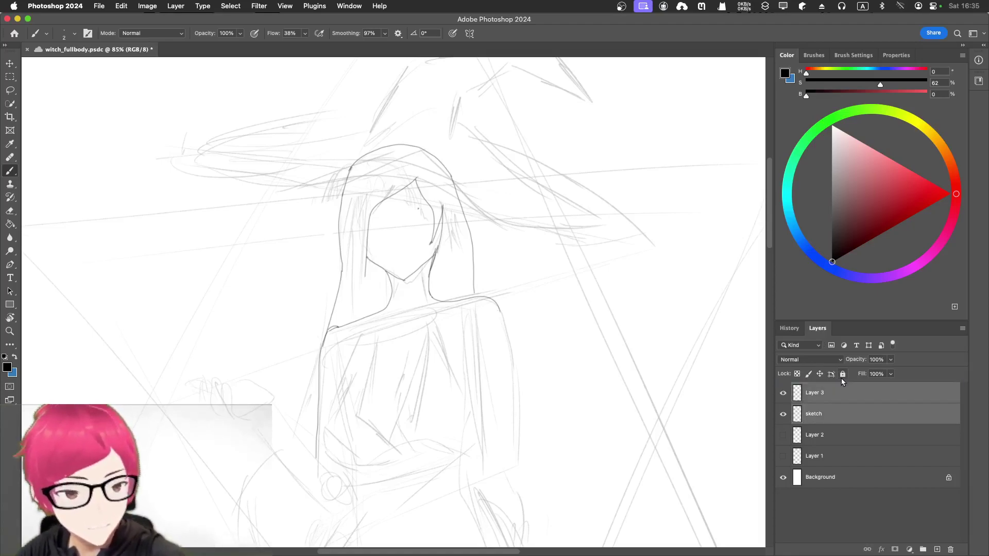
{"action": "left_click", "coordinate": [863, 405]}
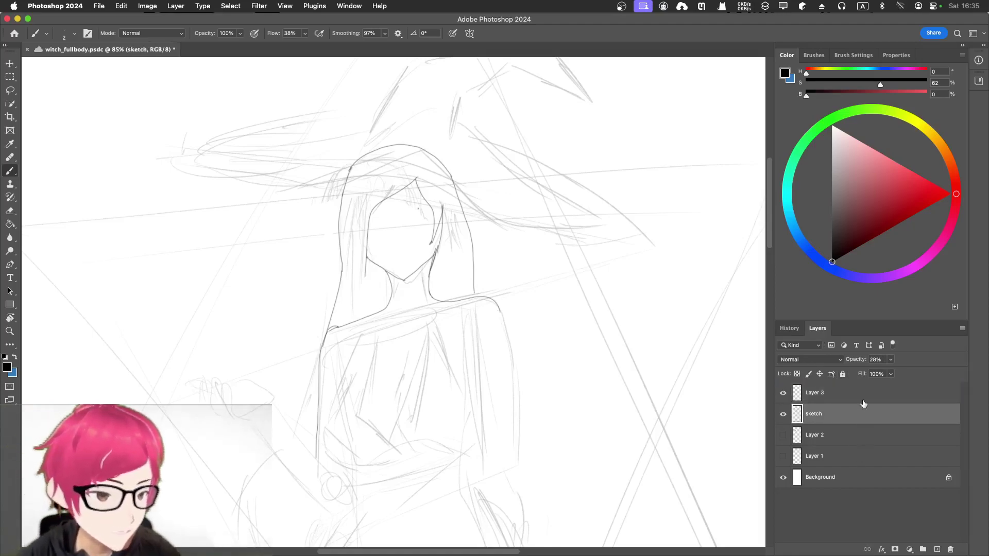
Step: On Layer 3, ink the outer arm line below the right shoulder, erasing and redrawing its lower end to curve inward at the wrist
{"action": "left_click", "coordinate": [864, 398]}
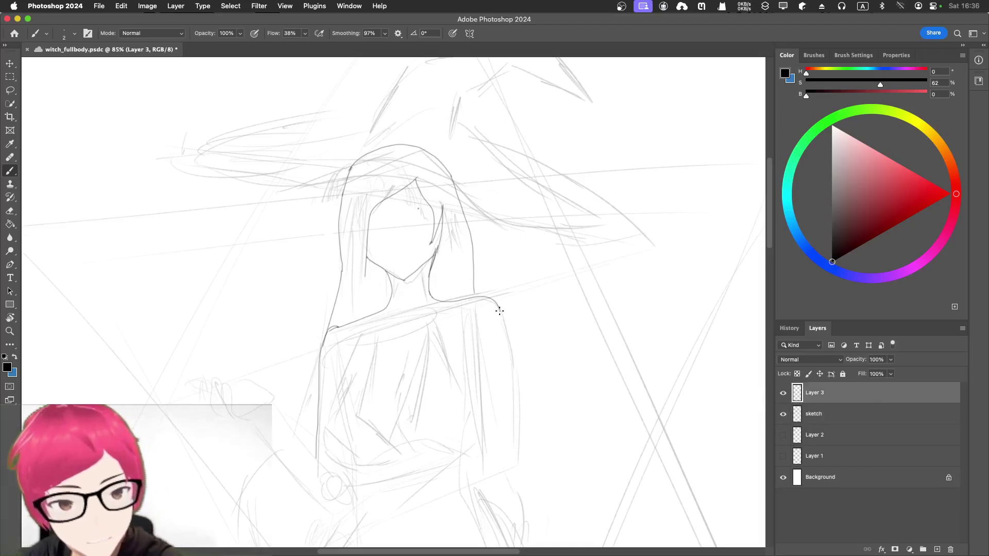
{"action": "left_click_drag", "start_coordinate": [503, 321], "coordinate": [504, 344]}
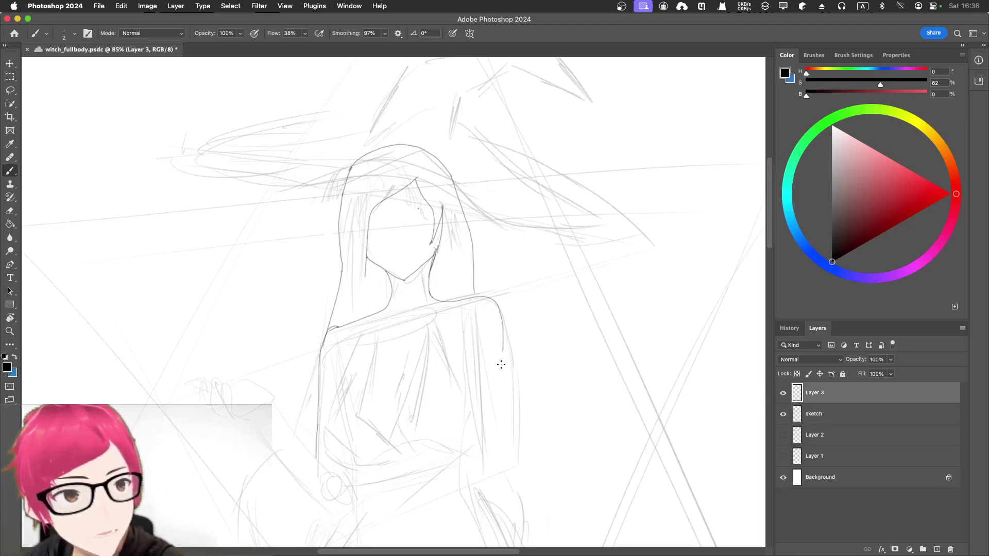
{"action": "left_click_drag", "start_coordinate": [501, 382], "coordinate": [492, 478]}
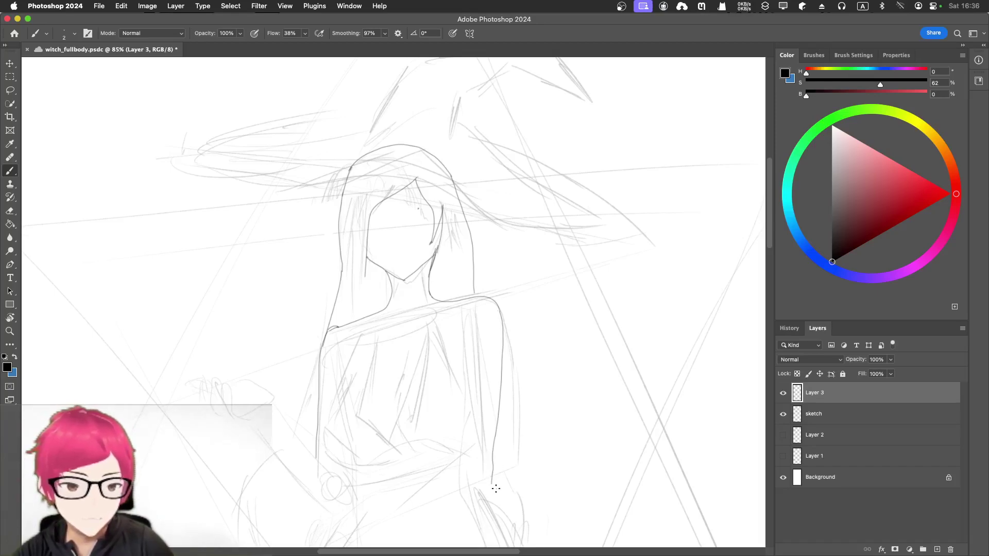
{"action": "key", "text": "e"}
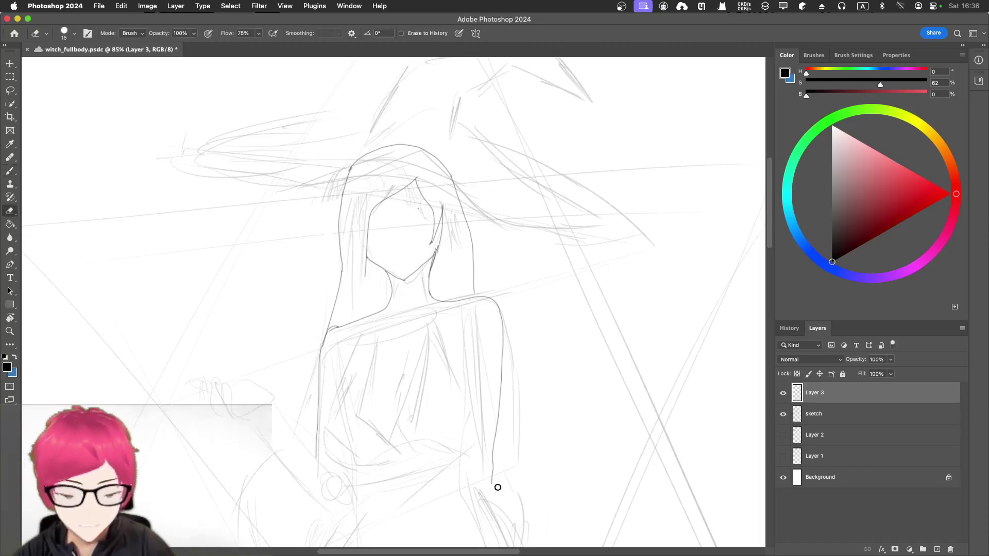
{"action": "left_click_drag", "start_coordinate": [498, 487], "coordinate": [495, 430]}
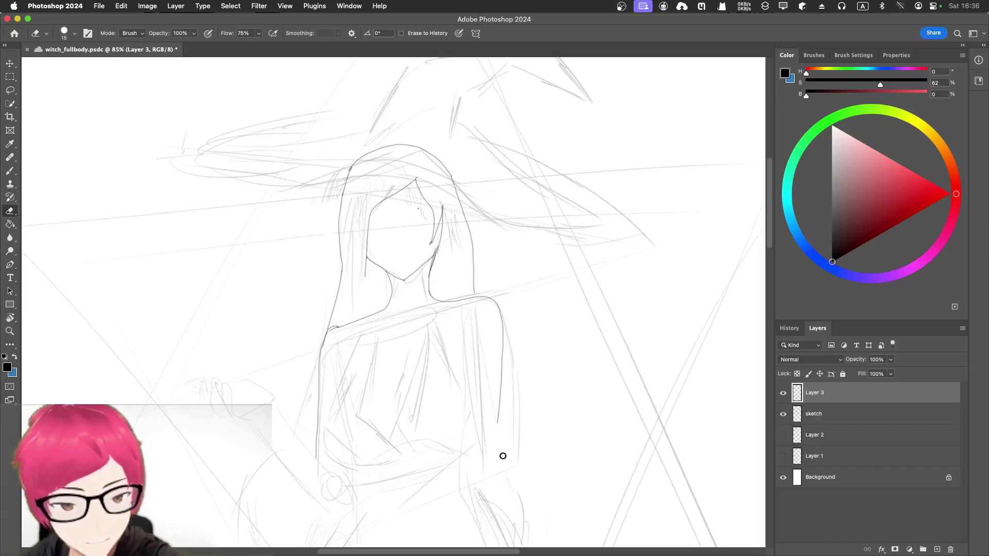
{"action": "key", "text": "b"}
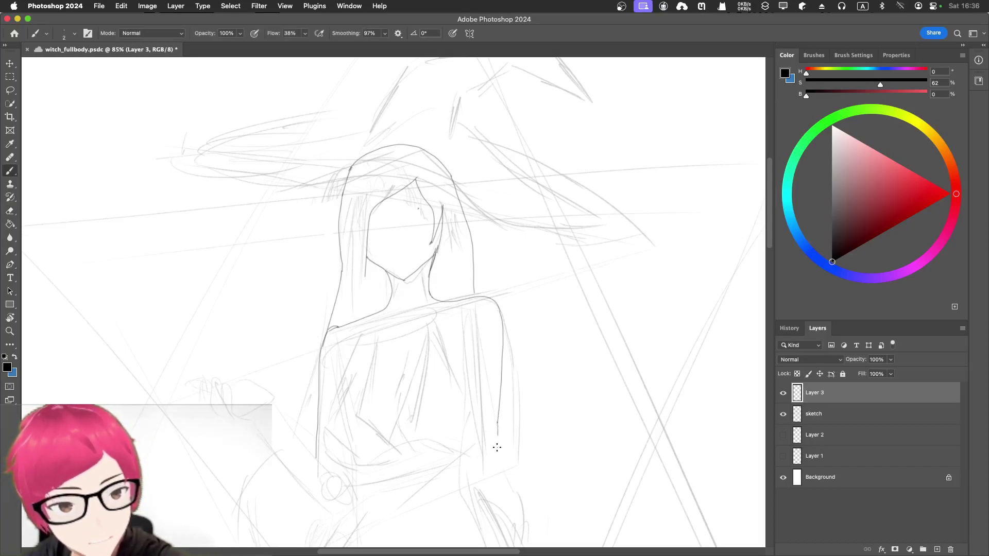
{"action": "mouse_move", "coordinate": [494, 473]}
{"action": "left_mouse_down"}
{"action": "mouse_move", "coordinate": [486, 492]}
{"action": "mouse_move", "coordinate": [472, 493]}
{"action": "left_mouse_up"}
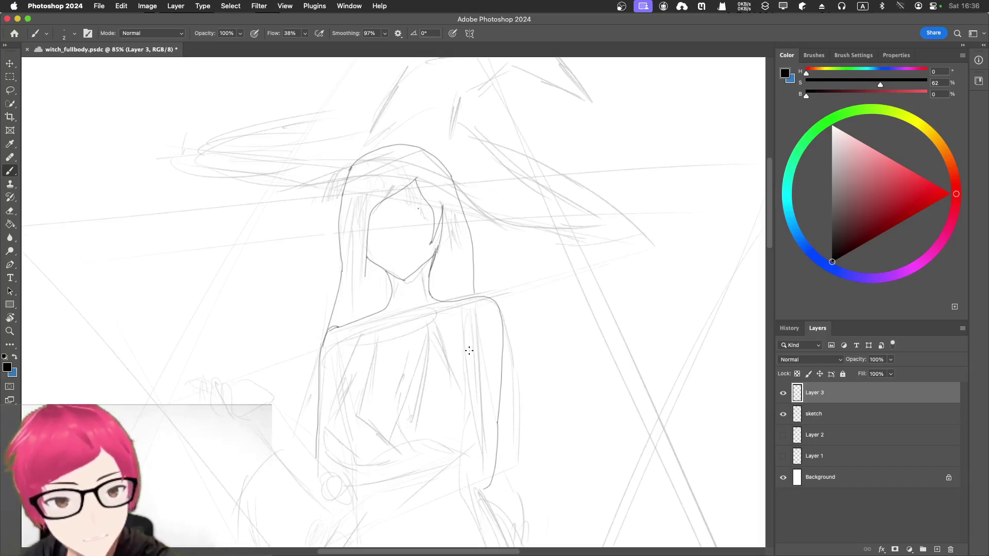
Step: Ink the inner line between that arm and the torso, plus the upper edge of the raised forearm on the left side
{"action": "left_click_drag", "start_coordinate": [467, 349], "coordinate": [462, 383]}
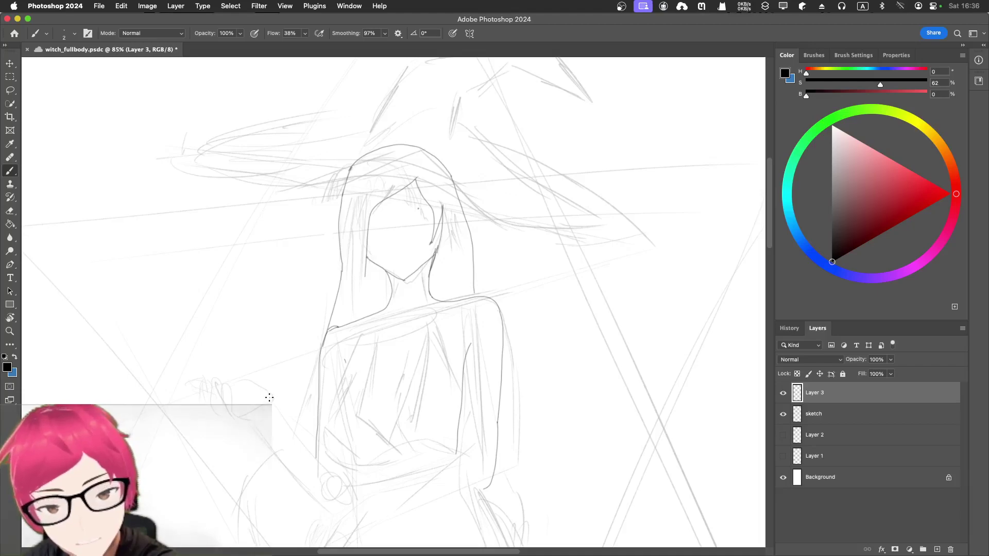
{"action": "mouse_move", "coordinate": [269, 395]}
{"action": "left_mouse_down"}
{"action": "mouse_move", "coordinate": [307, 448]}
{"action": "mouse_move", "coordinate": [303, 438]}
{"action": "left_mouse_up"}
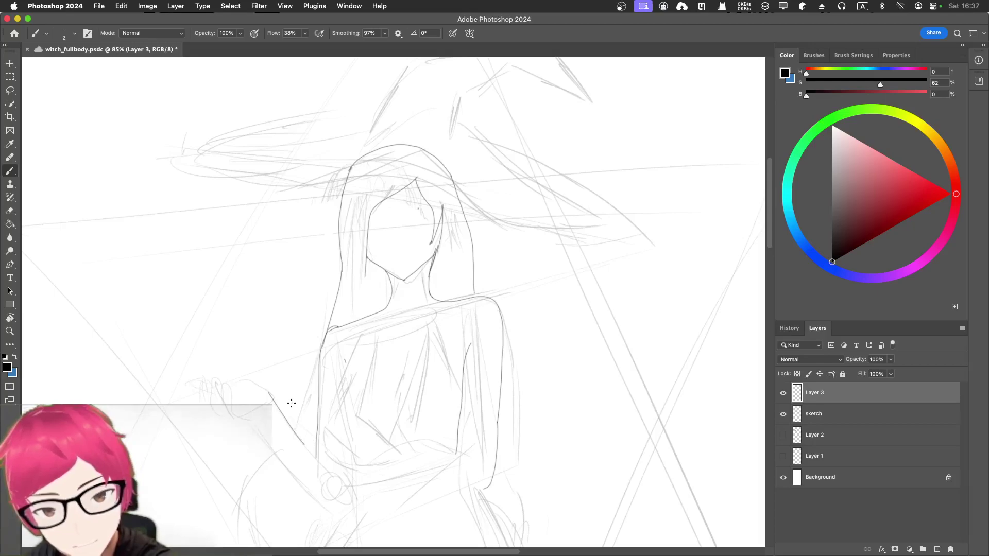
{"action": "key", "text": "ctrl+z"}
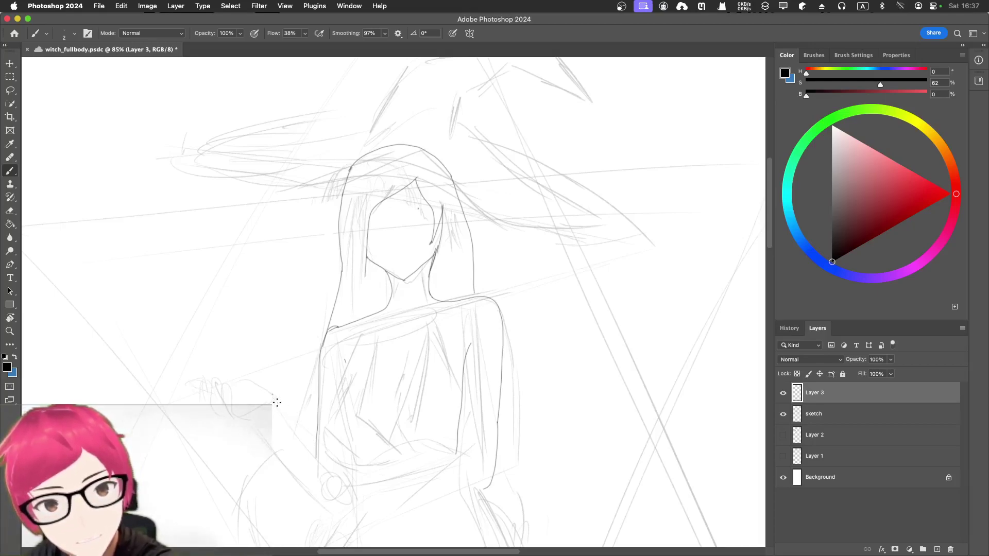
{"action": "left_click_drag", "start_coordinate": [294, 428], "coordinate": [318, 452]}
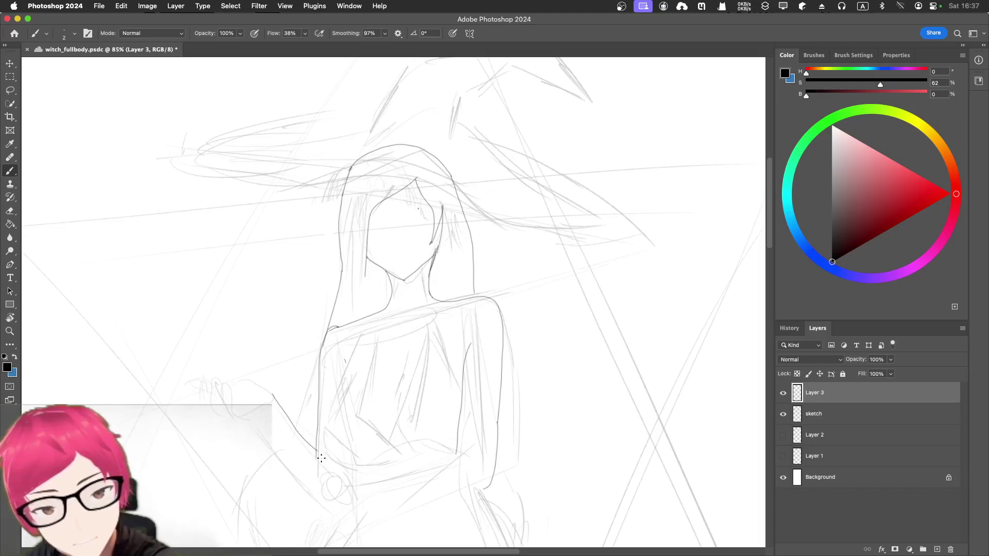
{"action": "key", "text": "e"}
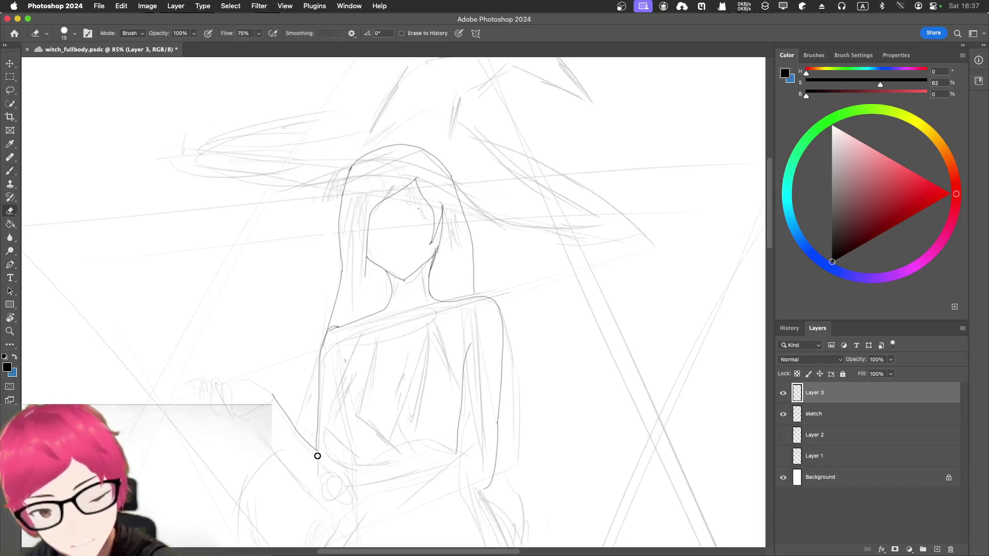
{"action": "key", "text": "b"}
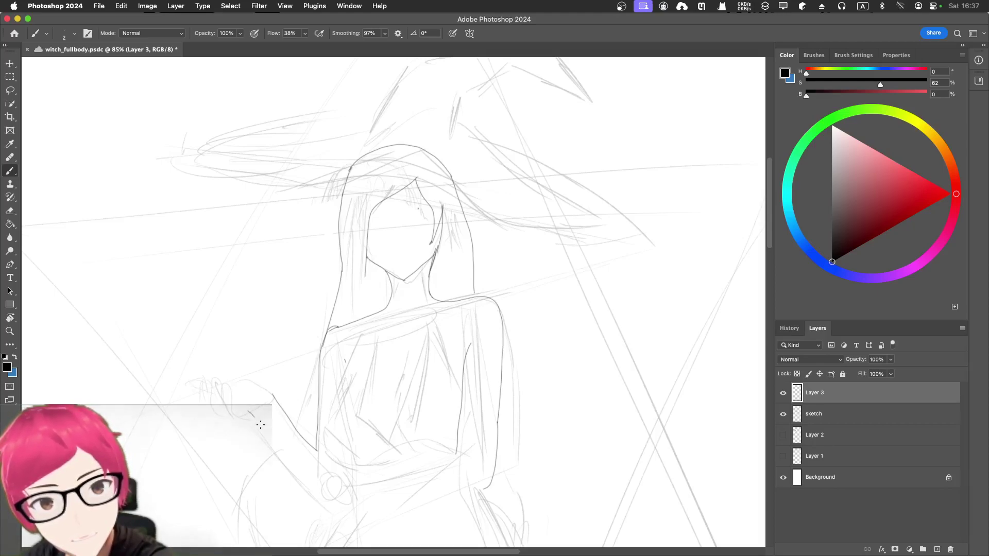
Step: Ink the lower edge of the raised forearm and a separate elbow line rising to the torso on Layer 3
{"action": "mouse_move", "coordinate": [265, 435]}
{"action": "left_mouse_down"}
{"action": "mouse_move", "coordinate": [299, 489]}
{"action": "mouse_move", "coordinate": [339, 499]}
{"action": "left_mouse_up"}
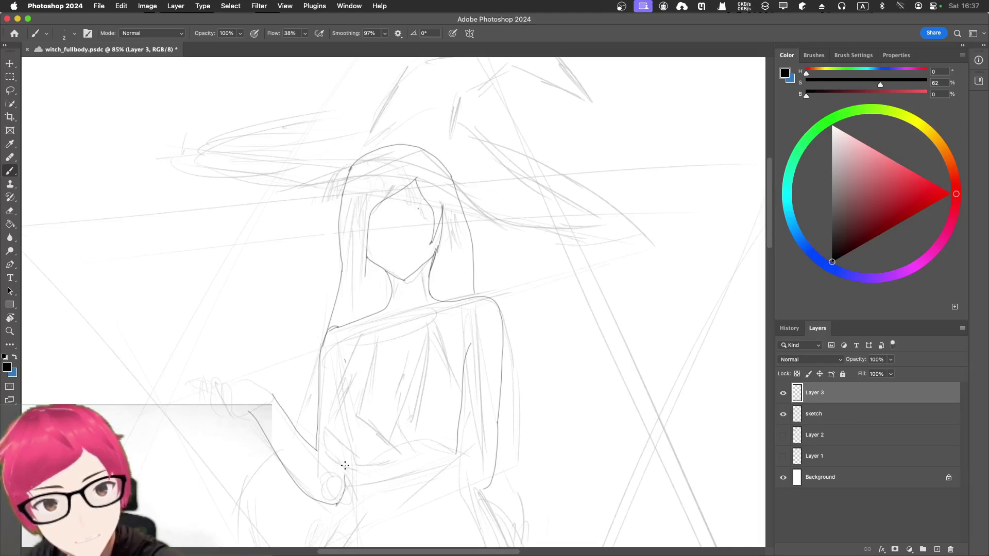
{"action": "left_click", "coordinate": [336, 506], "text": "super"}
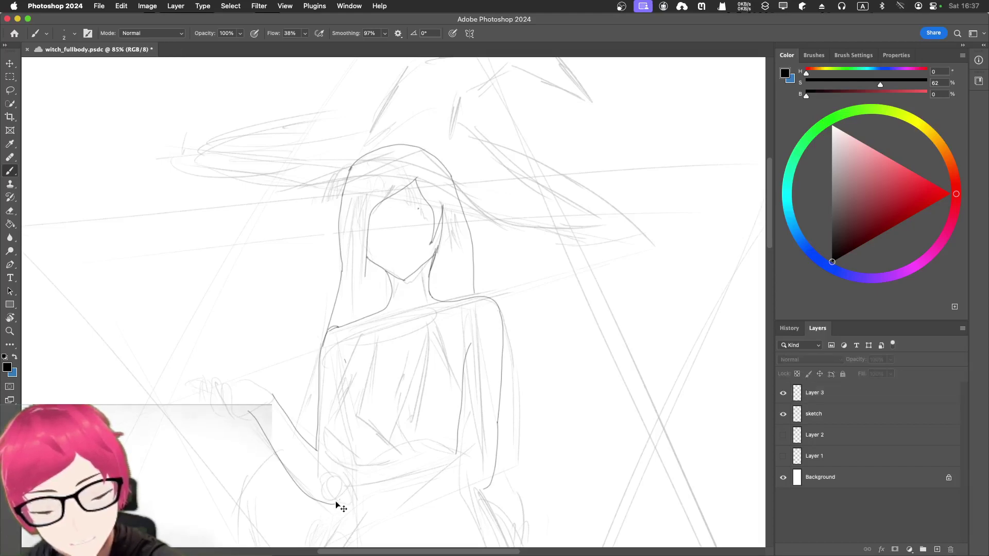
{"action": "left_click", "coordinate": [831, 396]}
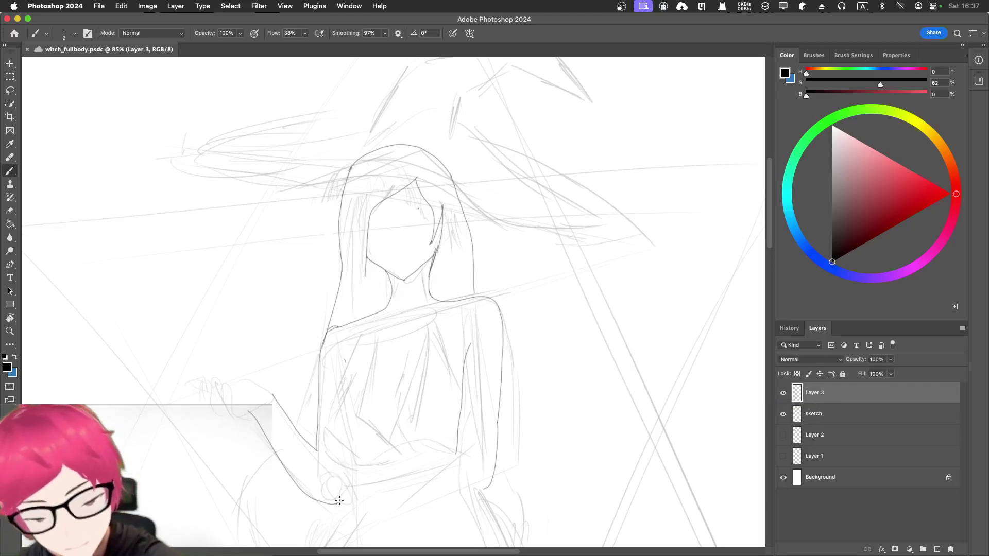
{"action": "left_click_drag", "start_coordinate": [336, 504], "coordinate": [347, 461]}
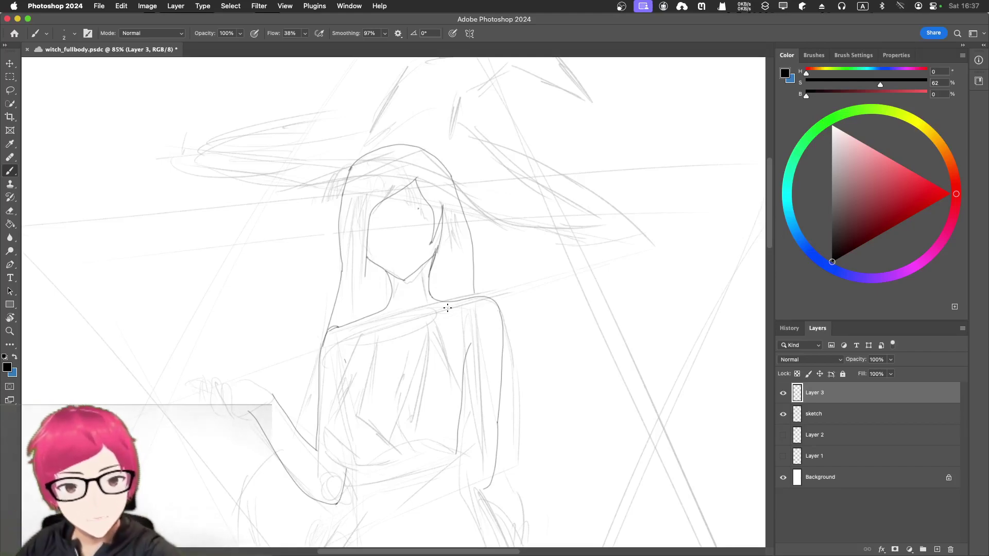
Step: Erase the overlapping line ends at the left shoulder and redraw that part of the shoulder line
{"action": "key", "text": "e"}
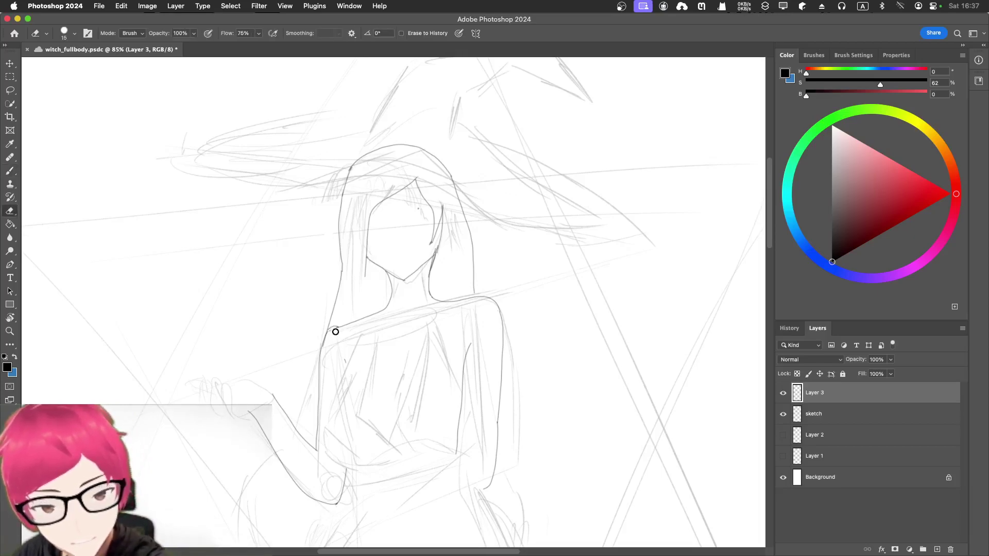
{"action": "key", "text": "b"}
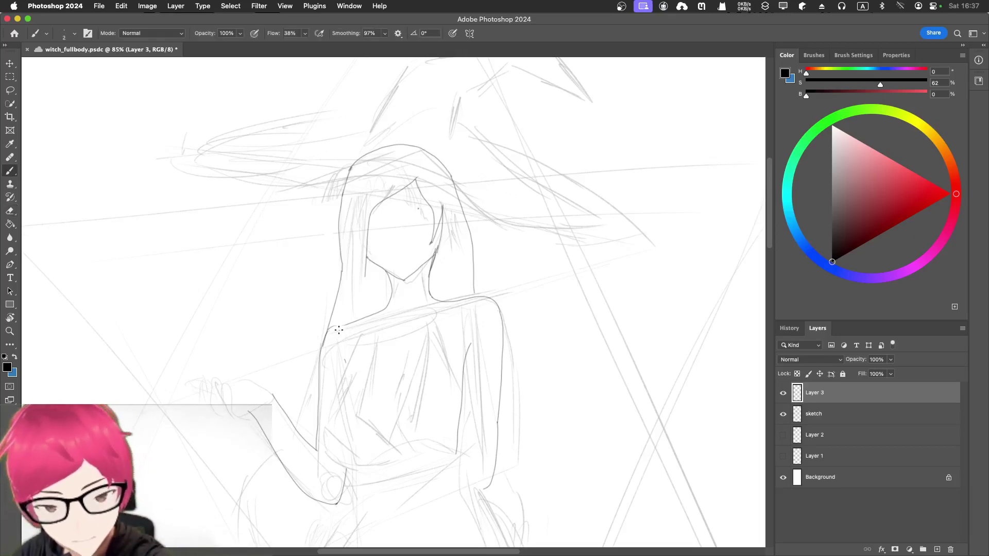
{"action": "left_click_drag", "start_coordinate": [338, 327], "coordinate": [357, 323]}
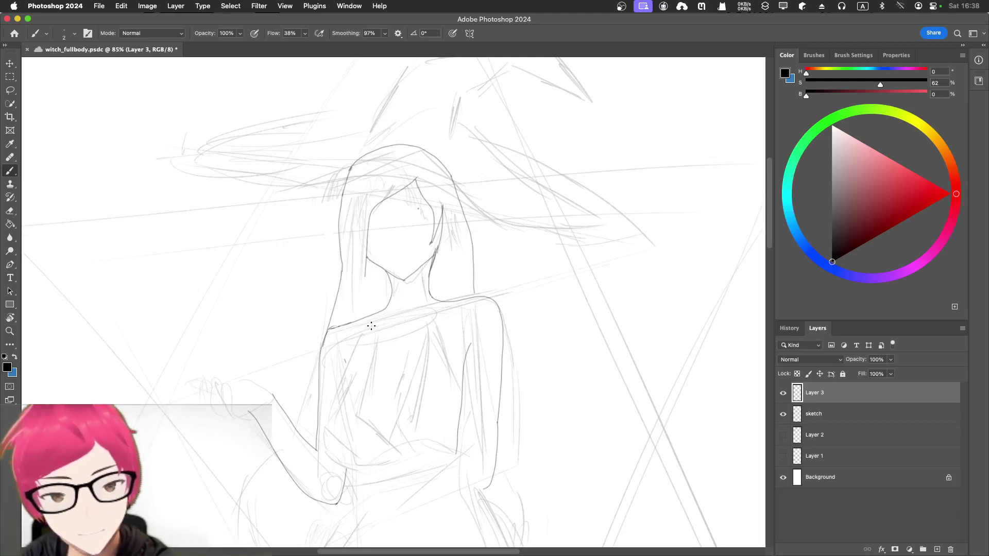
Step: Try out a small circle just below the left shoulder line, undo it, and keep Layer 3 active
{"action": "mouse_move", "coordinate": [370, 327]}
{"action": "left_mouse_down"}
{"action": "mouse_move", "coordinate": [362, 346]}
{"action": "mouse_move", "coordinate": [386, 328]}
{"action": "left_mouse_up"}
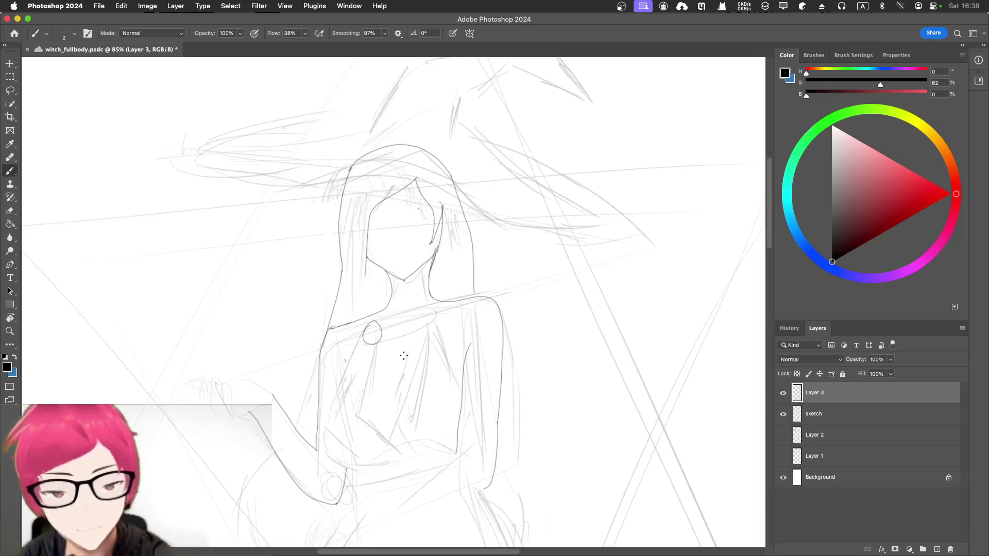
{"action": "key", "text": "super+z"}
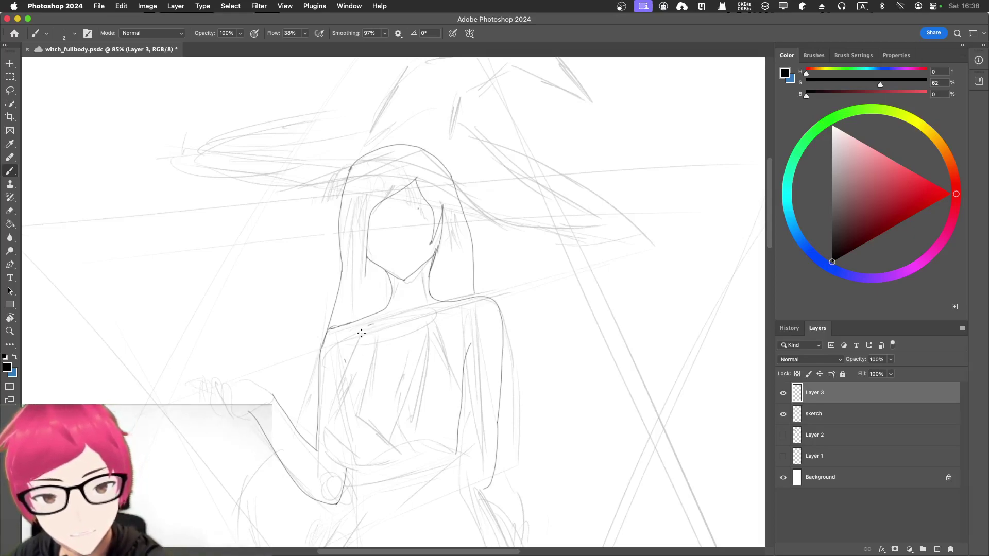
{"action": "mouse_move", "coordinate": [366, 342]}
{"action": "left_mouse_down"}
{"action": "mouse_move", "coordinate": [384, 335]}
{"action": "mouse_move", "coordinate": [382, 318]}
{"action": "left_mouse_up"}
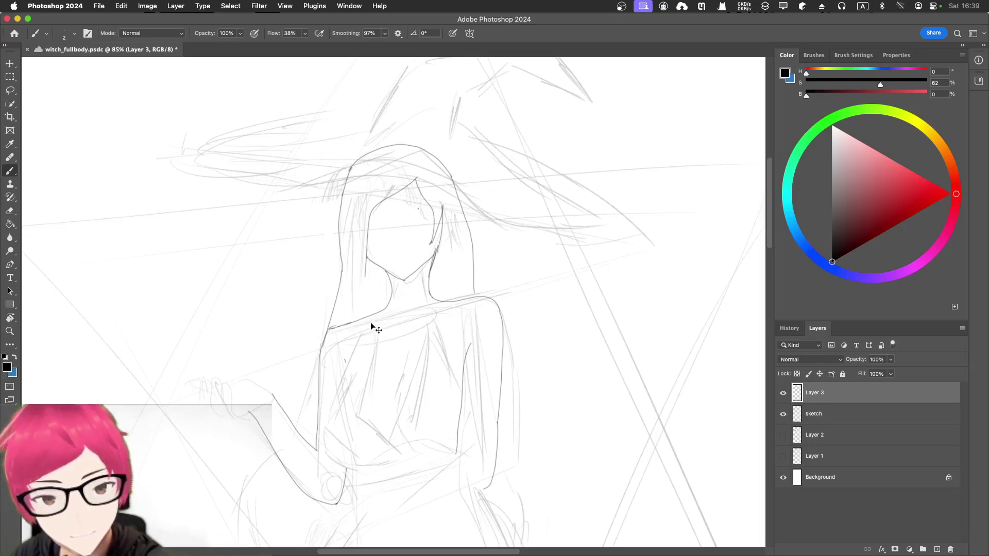
{"action": "left_click", "coordinate": [385, 318], "text": "ctrl"}
{"action": "left_click", "coordinate": [834, 392]}
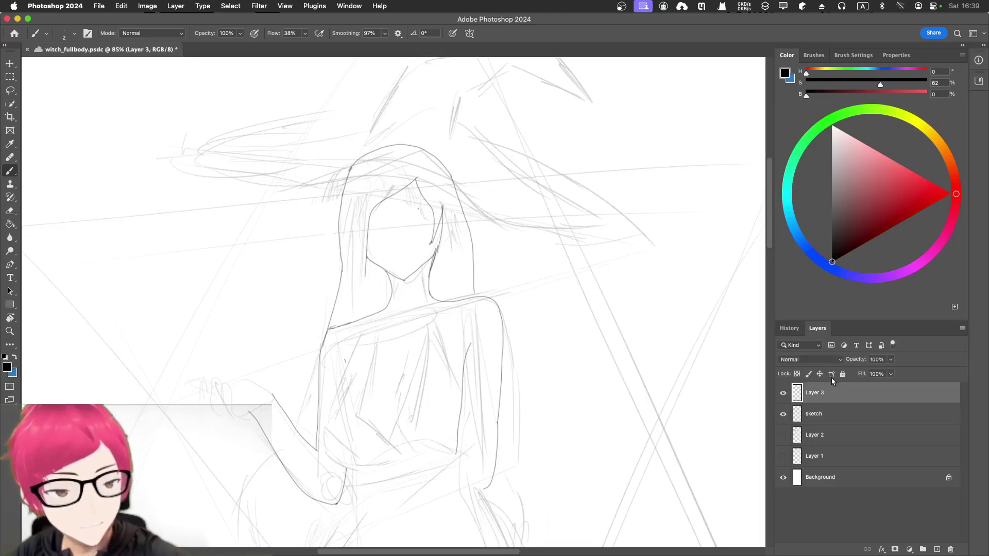
Step: Lower the brush smoothing to 20%, try the small circle and a long chest line, and undo both
{"action": "left_click", "coordinate": [384, 33]}
{"action": "left_click_drag", "start_coordinate": [389, 46], "coordinate": [356, 55]}
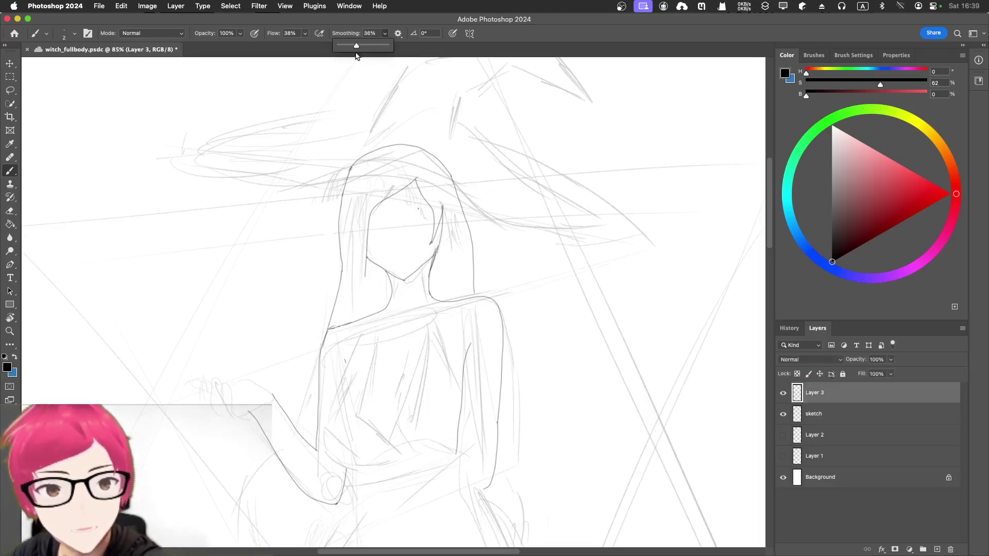
{"action": "left_click", "coordinate": [376, 336]}
{"action": "mouse_move", "coordinate": [374, 324]}
{"action": "left_mouse_down"}
{"action": "mouse_move", "coordinate": [360, 328]}
{"action": "mouse_move", "coordinate": [366, 342]}
{"action": "mouse_move", "coordinate": [377, 339]}
{"action": "mouse_move", "coordinate": [369, 323]}
{"action": "left_mouse_up"}
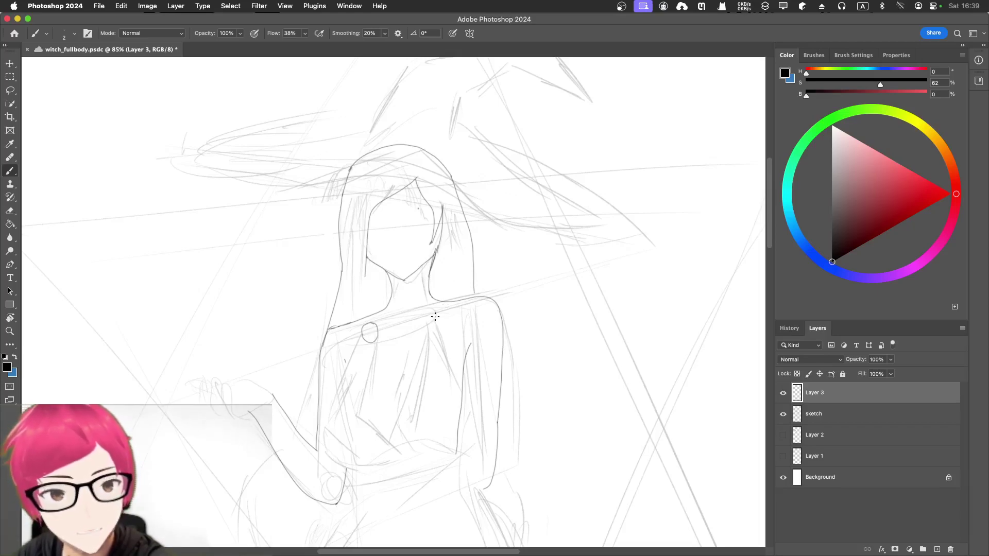
{"action": "key", "text": "ctrl+z"}
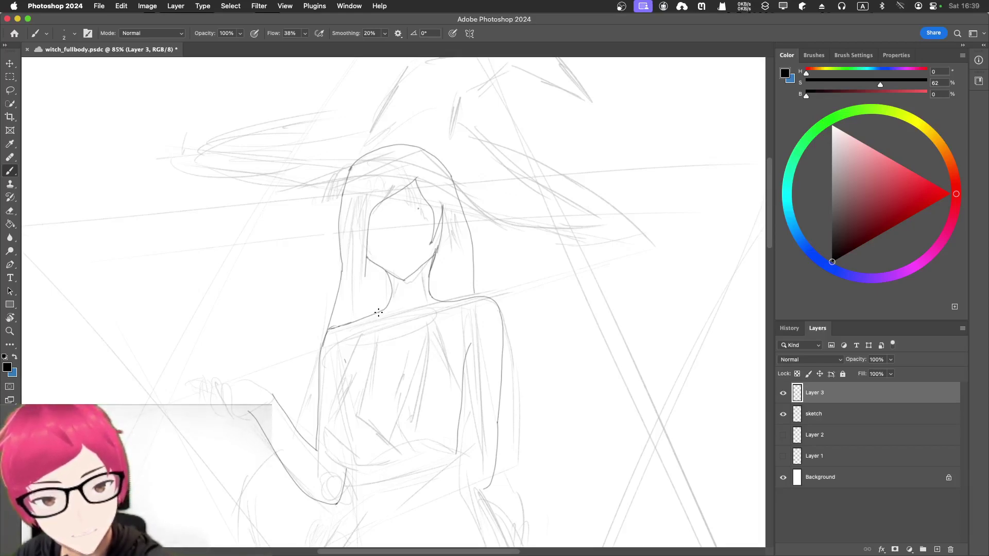
{"action": "mouse_move", "coordinate": [374, 319]}
{"action": "left_mouse_down"}
{"action": "mouse_move", "coordinate": [322, 414]}
{"action": "mouse_move", "coordinate": [355, 469]}
{"action": "left_mouse_up"}
{"action": "key", "text": "super+z"}
Step: Set the brush smoothing to 99% and ink the outer garment edge curving from the left shoulder line around the chest to the waist
{"action": "left_click", "coordinate": [384, 33]}
{"action": "left_click_drag", "start_coordinate": [384, 45], "coordinate": [422, 45]}
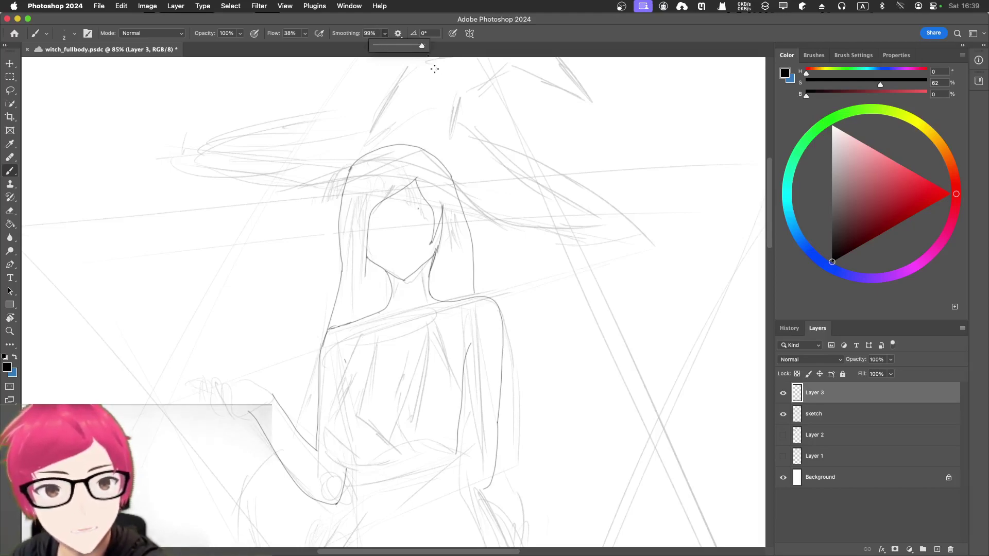
{"action": "left_click", "coordinate": [368, 318]}
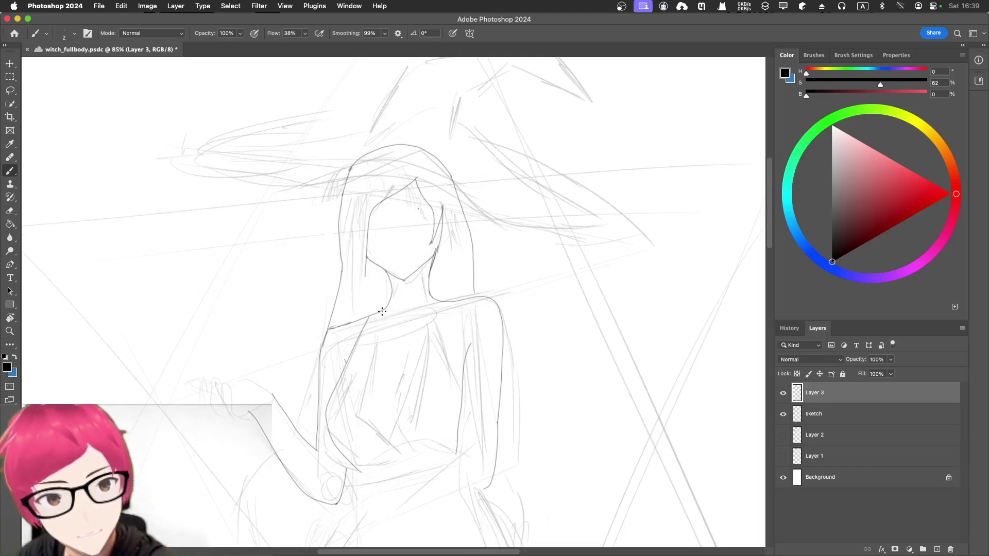
Step: Ink both edges of the deep V neckline from the base of the neck down to their meeting point above the waist
{"action": "left_click_drag", "start_coordinate": [382, 313], "coordinate": [368, 368]}
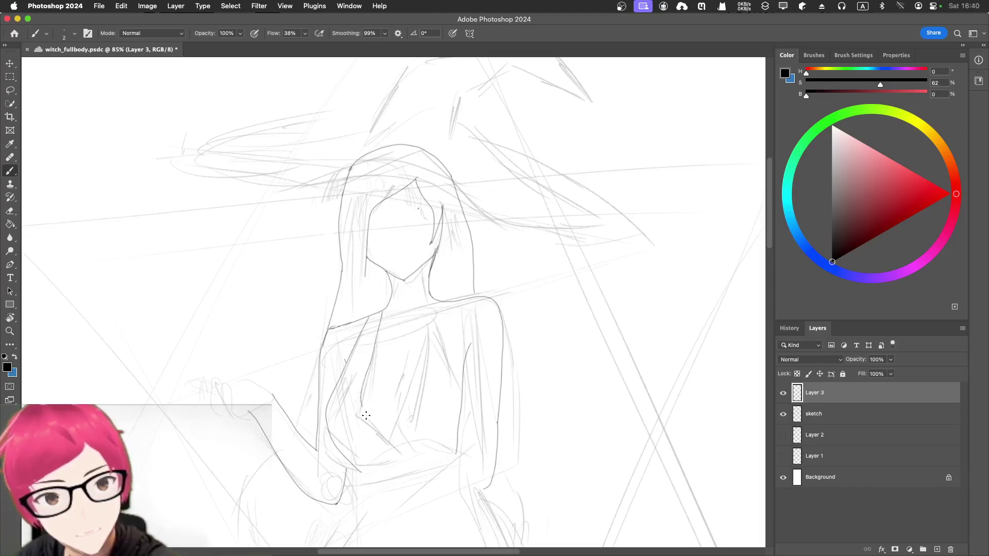
{"action": "left_click_drag", "start_coordinate": [386, 439], "coordinate": [408, 459]}
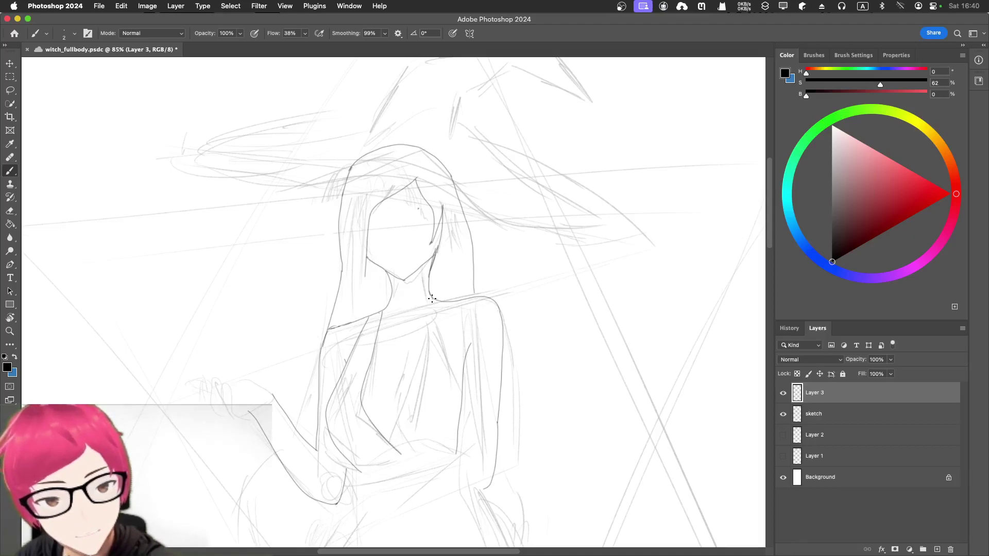
{"action": "left_click_drag", "start_coordinate": [433, 308], "coordinate": [423, 354]}
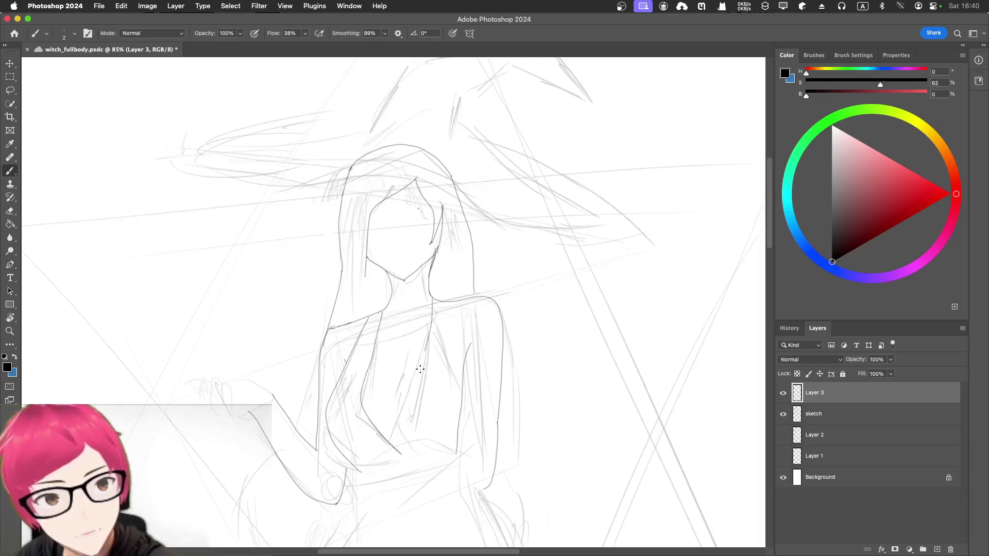
{"action": "left_click_drag", "start_coordinate": [396, 416], "coordinate": [394, 425]}
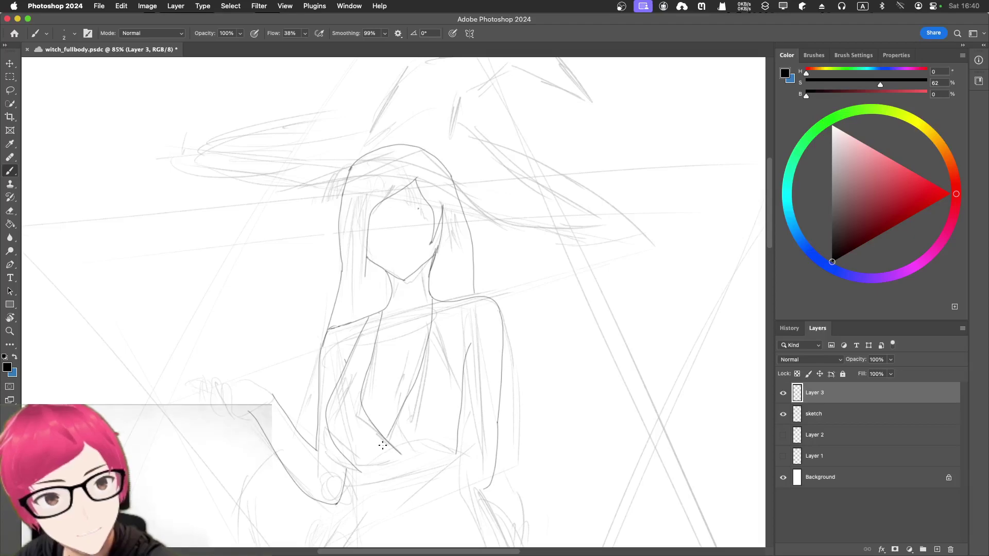
Step: Lower the sketch layer's opacity to 17% and make Layer 3 active again
{"action": "key", "text": "e"}
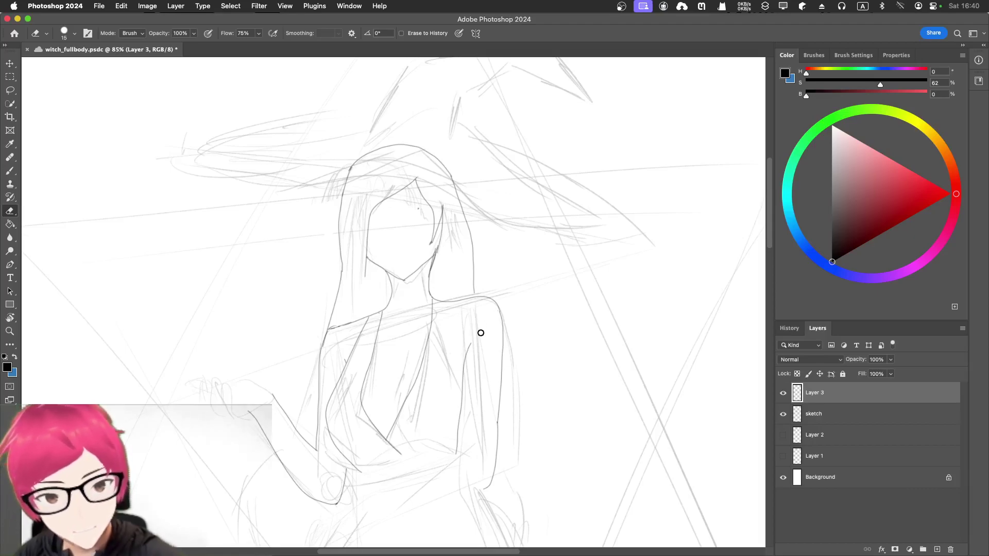
{"action": "left_click", "coordinate": [813, 412]}
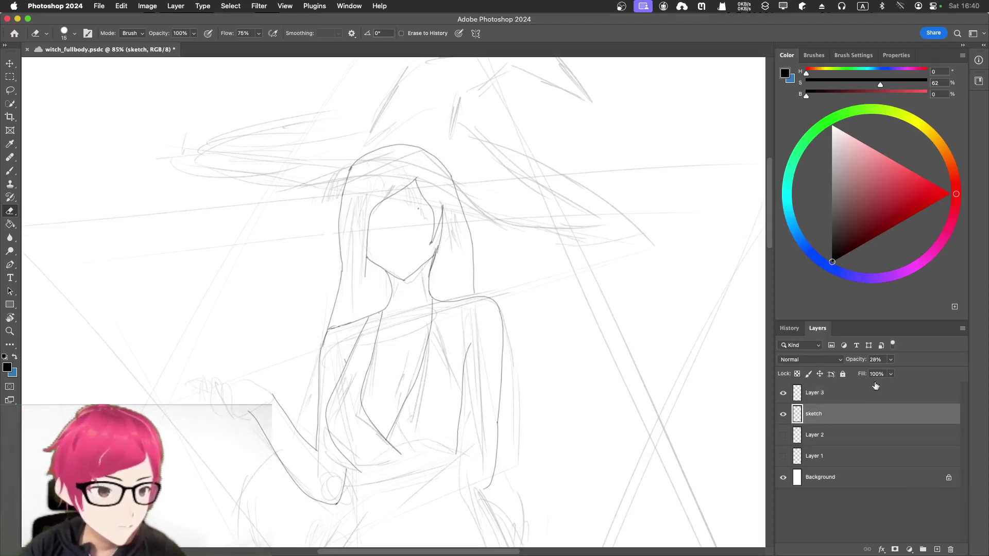
{"action": "left_click_drag", "start_coordinate": [890, 359], "coordinate": [886, 376]}
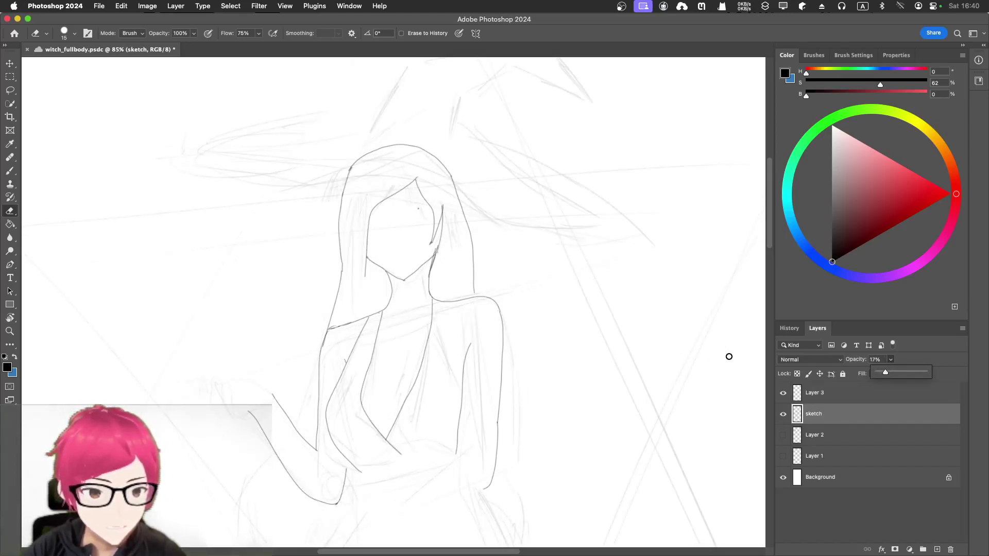
{"action": "left_click", "coordinate": [810, 392]}
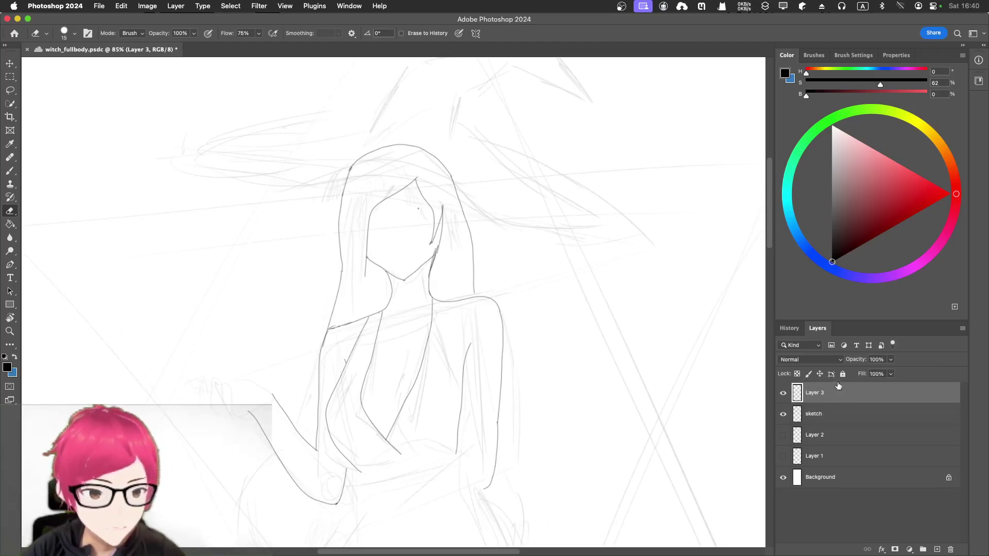
Step: Try doubling the line art by duplicating Layer 3 as "Layer 3 copy", and delete the copy
{"action": "right_click", "coordinate": [838, 394]}
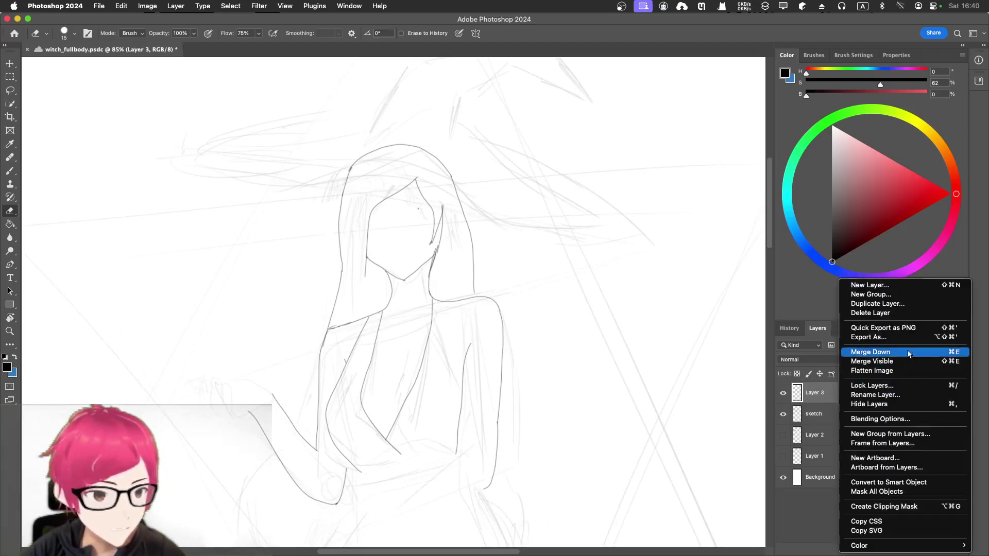
{"action": "left_click", "coordinate": [884, 306]}
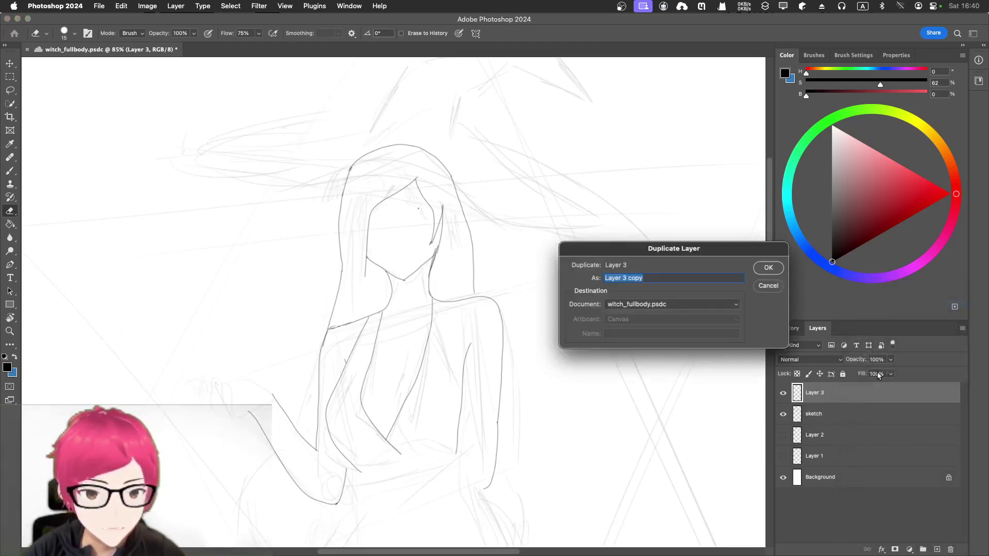
{"action": "left_click", "coordinate": [767, 269]}
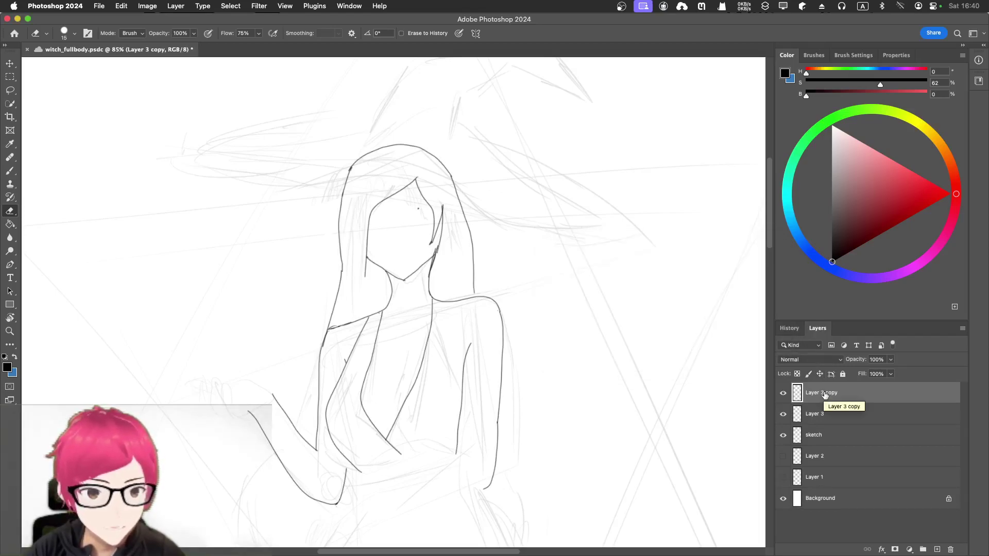
{"action": "key", "text": "BackSpace"}
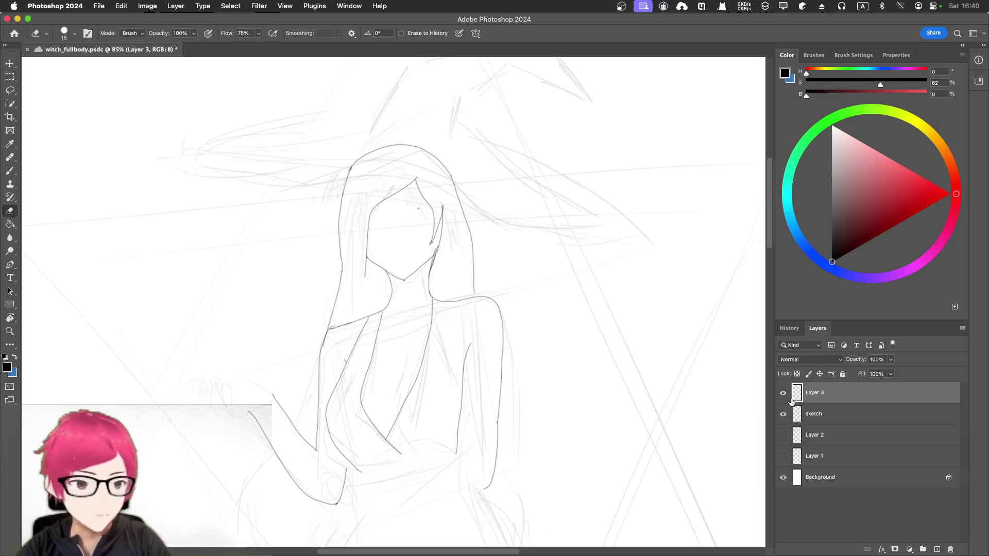
Step: Ink the garment edge from the neck base to the armpit and the waistline under the chest, trimming its overshooting end
{"action": "key", "text": "b"}
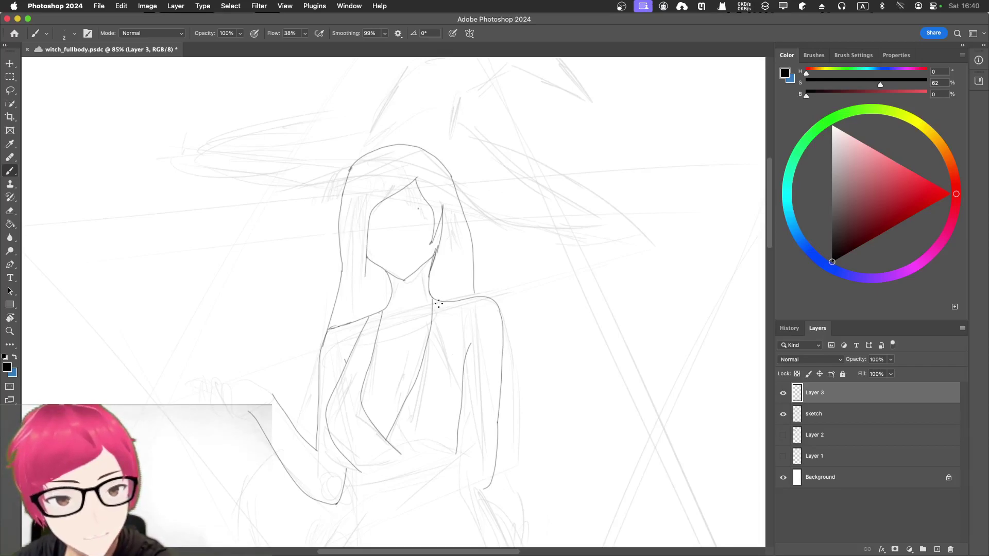
{"action": "left_click_drag", "start_coordinate": [438, 302], "coordinate": [462, 381]}
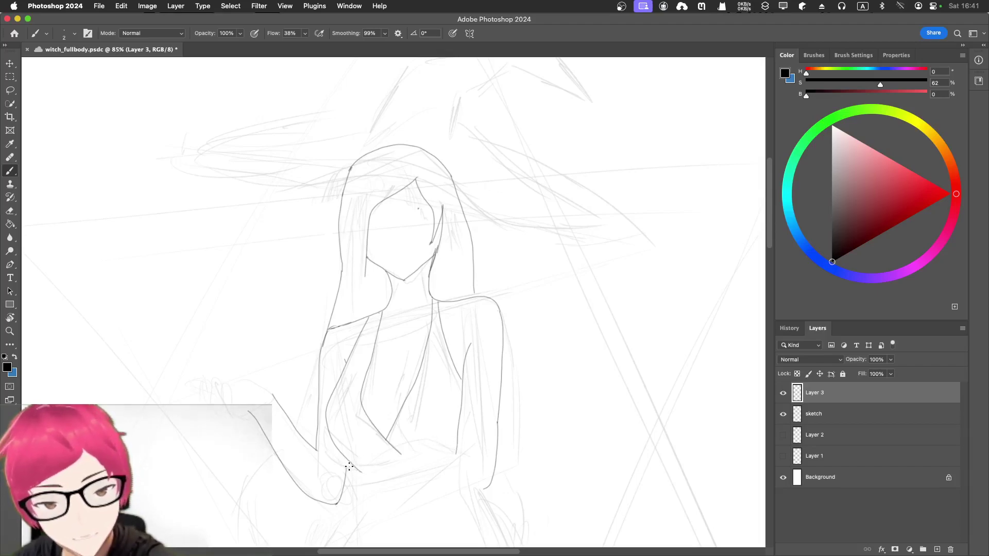
{"action": "left_click_drag", "start_coordinate": [360, 468], "coordinate": [466, 454]}
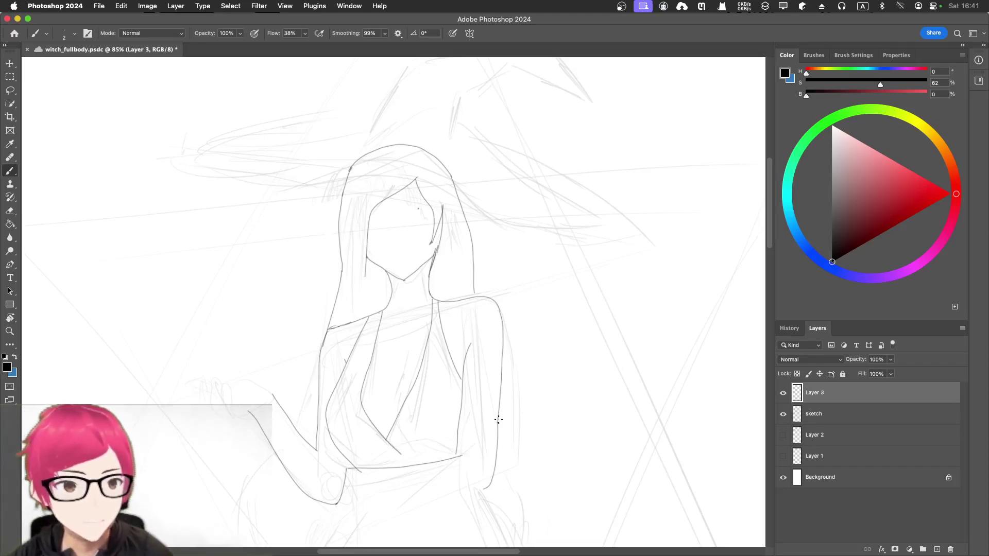
{"action": "key", "text": "e"}
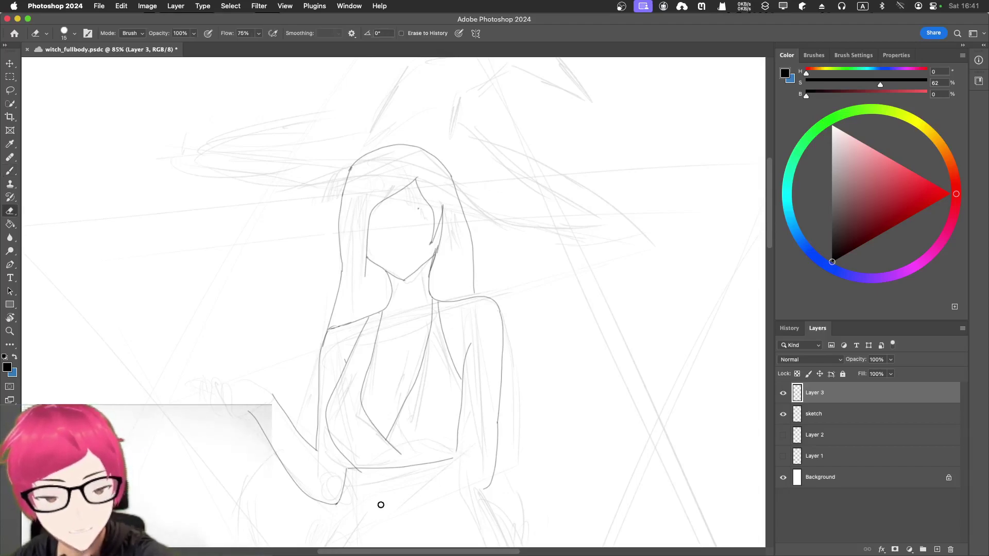
Step: Try to ink the waistband's lower edge from the elbow up to the torso line, and undo it
{"action": "key", "text": "b"}
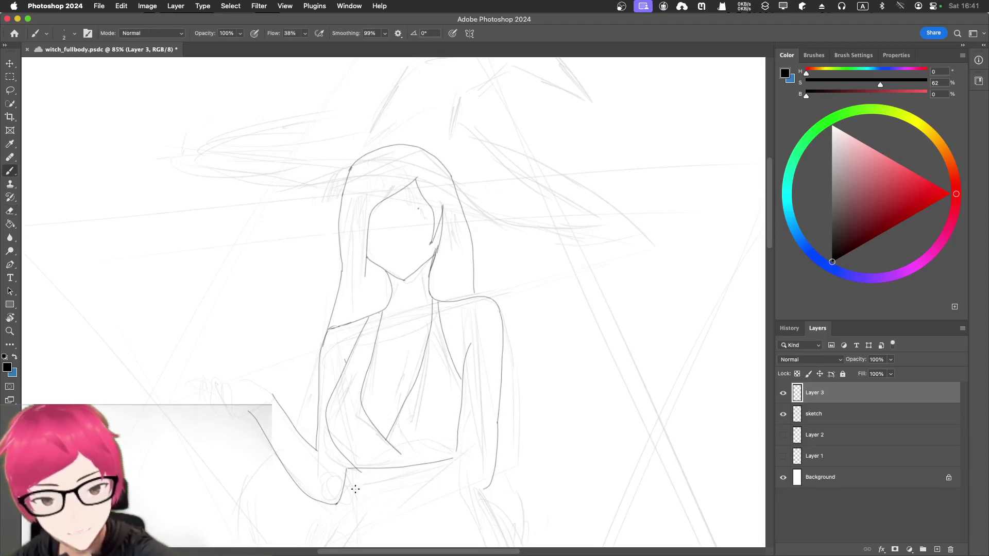
{"action": "mouse_move", "coordinate": [342, 490]}
{"action": "left_mouse_down"}
{"action": "mouse_move", "coordinate": [408, 478]}
{"action": "mouse_move", "coordinate": [455, 451]}
{"action": "left_mouse_up"}
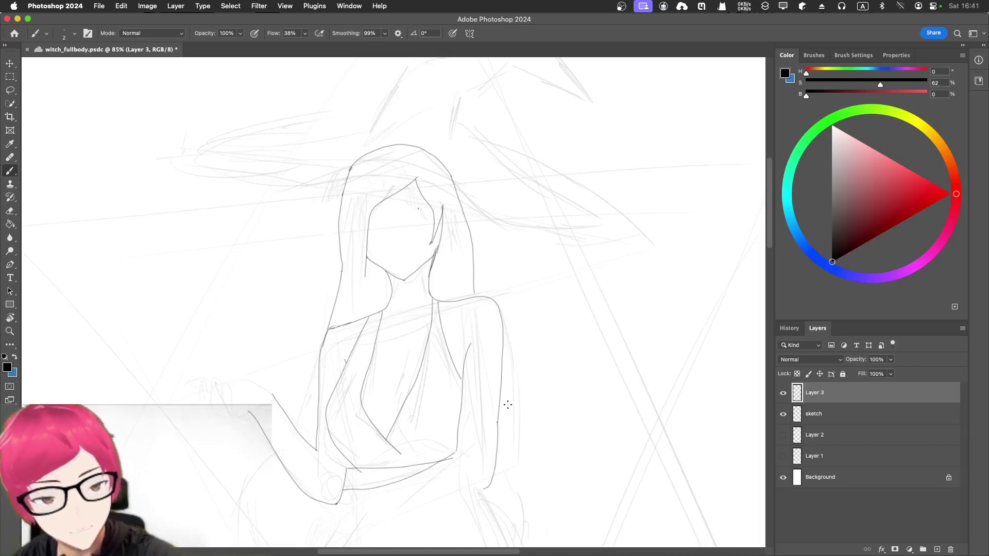
{"action": "key", "text": "super+z"}
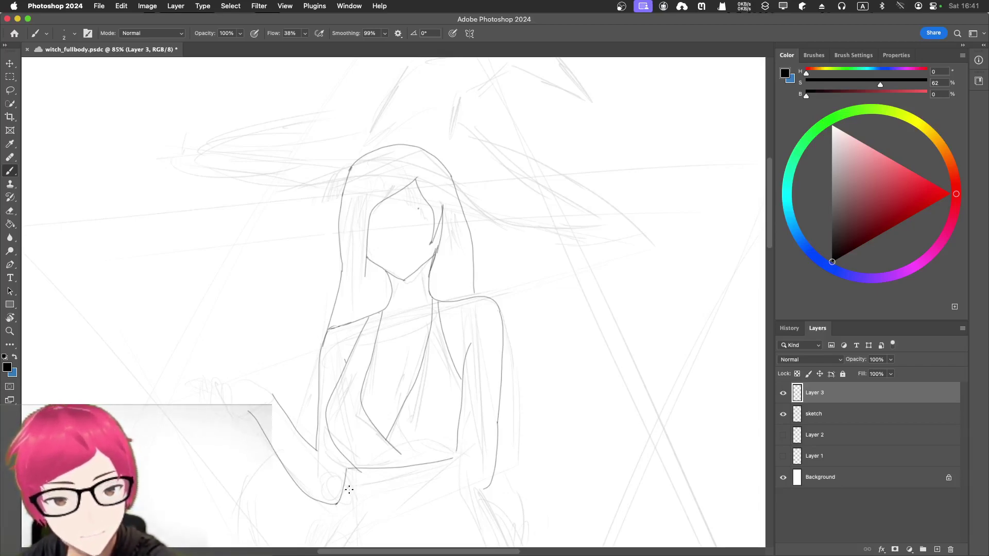
Step: Set the brush smoothing to 79% and ink the waistband's lower edge, curving from the elbow up toward the torso line
{"action": "left_click", "coordinate": [384, 34]}
{"action": "left_click_drag", "start_coordinate": [388, 45], "coordinate": [375, 48]}
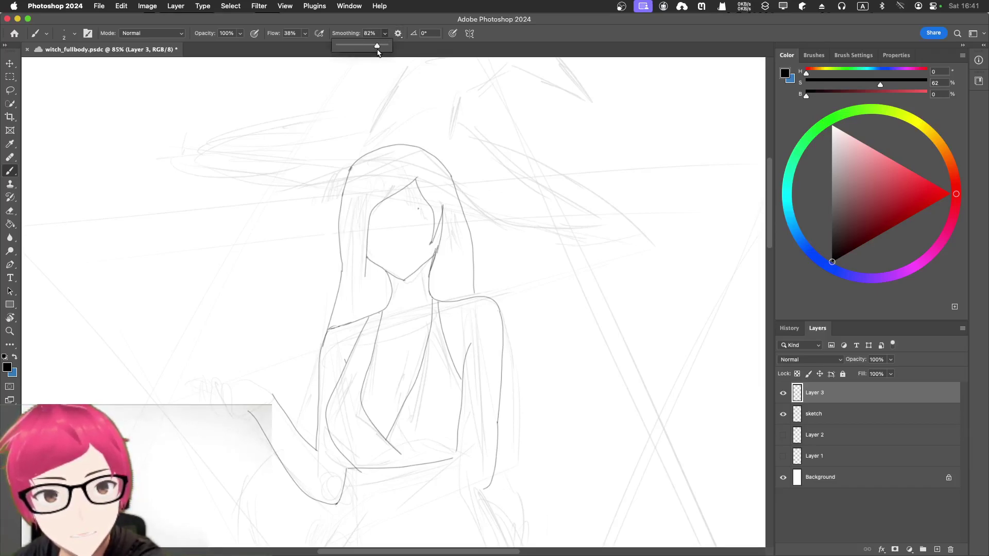
{"action": "left_click", "coordinate": [349, 491]}
{"action": "left_click_drag", "start_coordinate": [350, 492], "coordinate": [368, 493]}
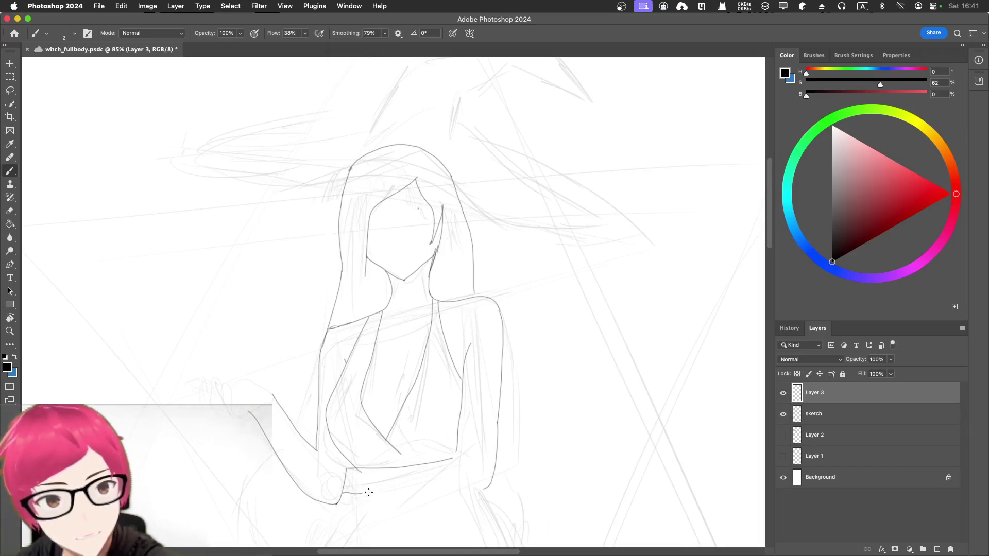
{"action": "key", "text": "super+z"}
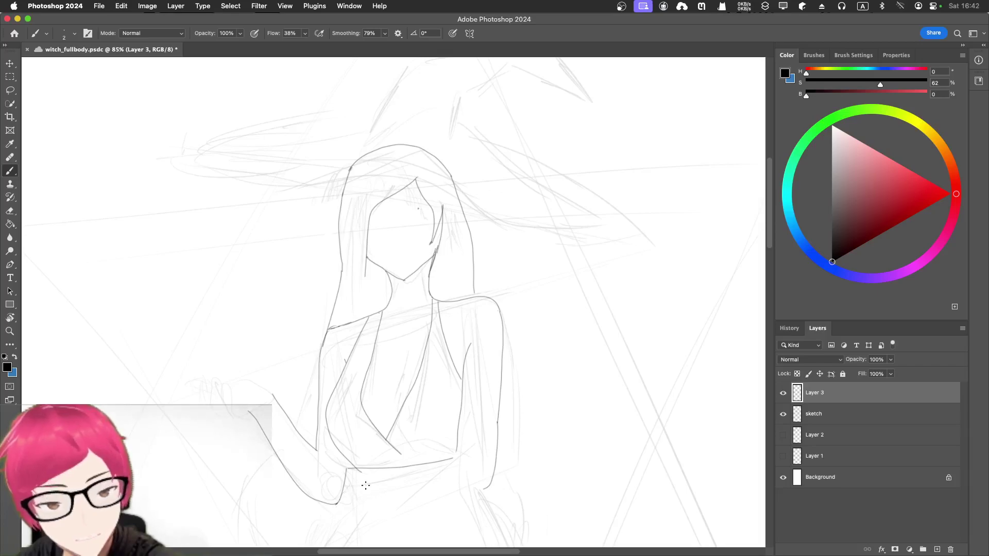
{"action": "left_click_drag", "start_coordinate": [346, 492], "coordinate": [434, 463]}
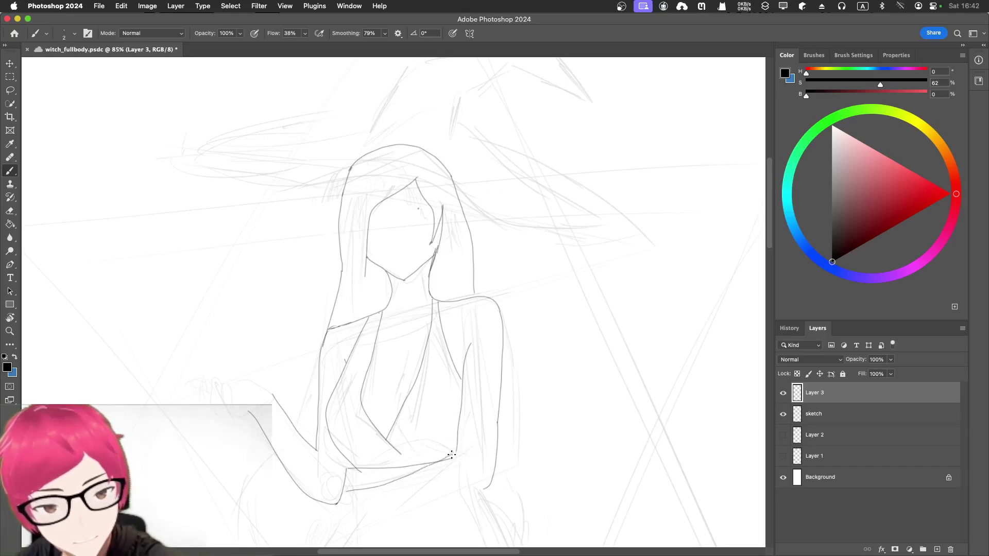
Step: Set the brush smoothing to 30%, tidy the waistband's corner at the torso line, and save the document
{"action": "left_click", "coordinate": [384, 33]}
{"action": "left_click_drag", "start_coordinate": [382, 45], "coordinate": [362, 46]}
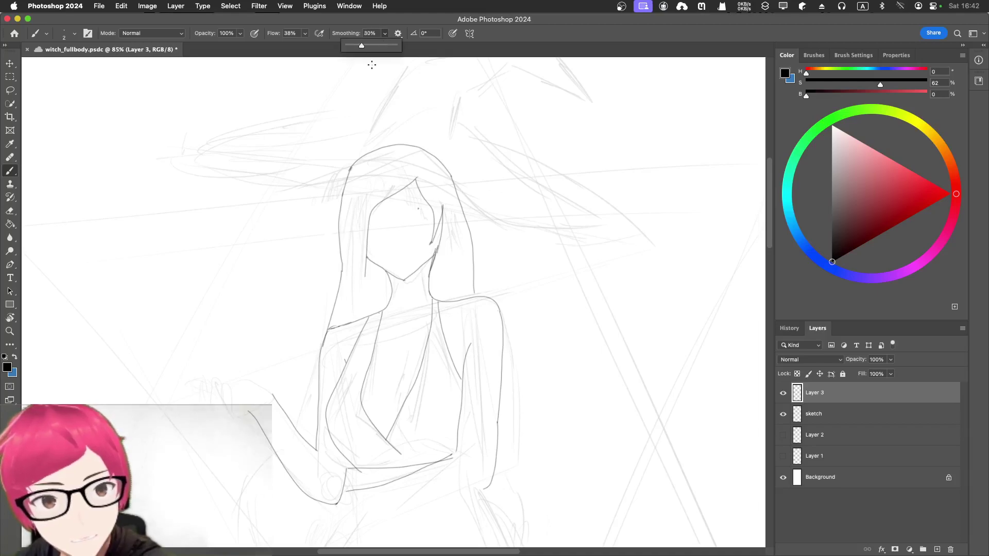
{"action": "left_click", "coordinate": [455, 455]}
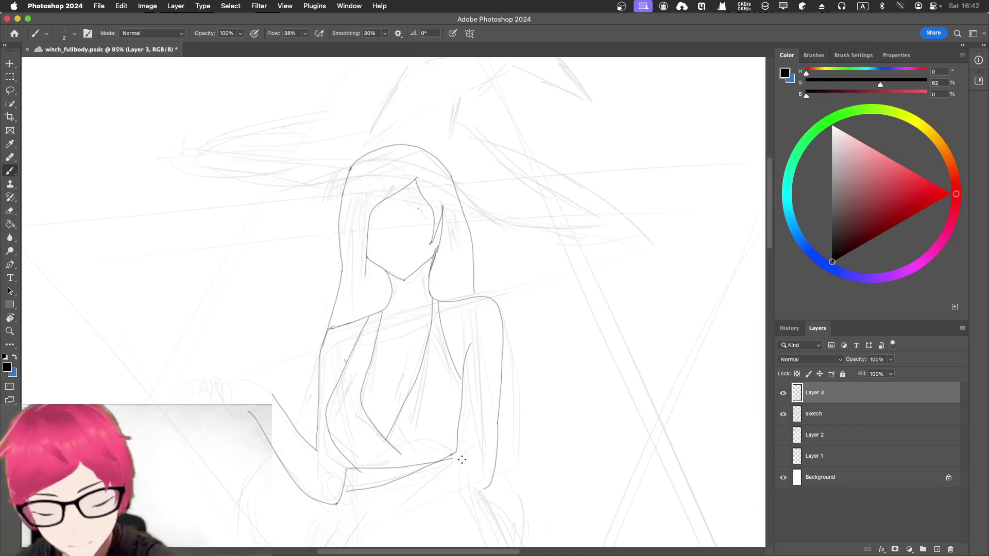
{"action": "key", "text": "e"}
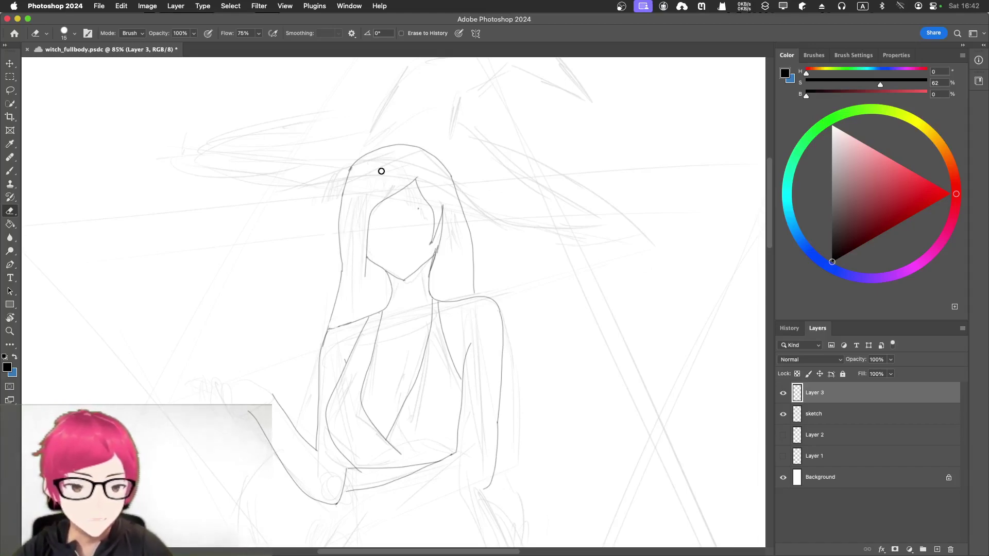
{"action": "key", "text": "b"}
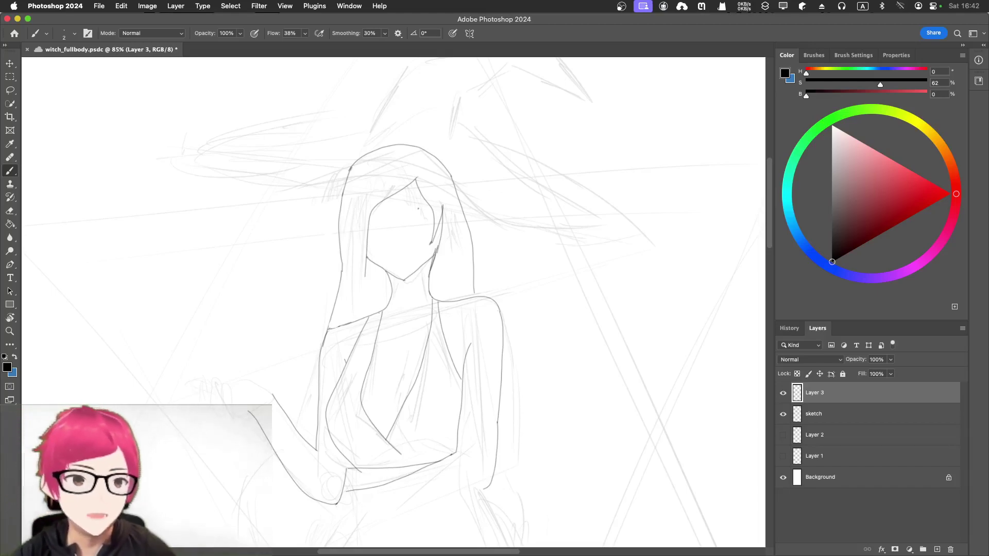
{"action": "key", "text": "super+s"}
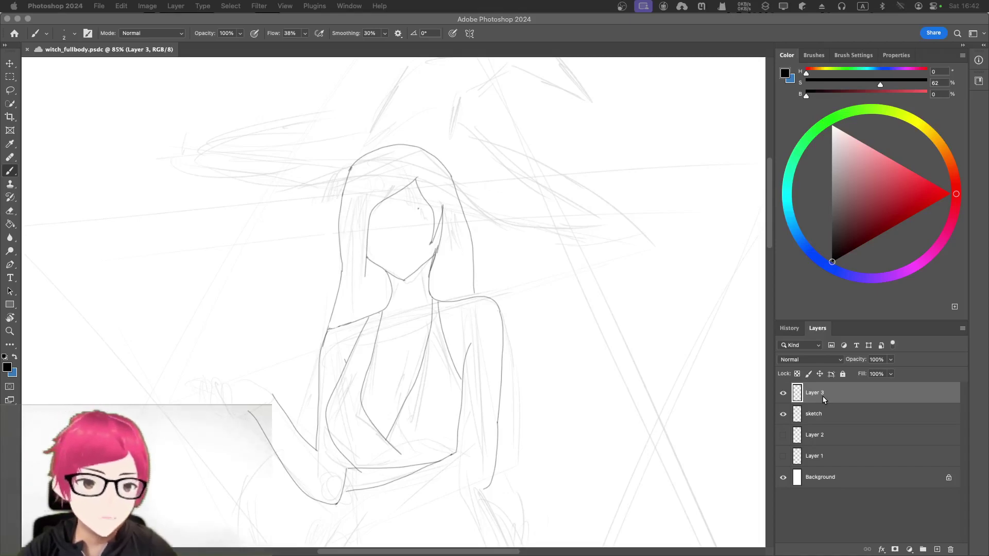
Step: Try the KYLE Ultimate Inking Thick 'n Thin brush with a long stroke beside the figure, and undo it
{"action": "left_click", "coordinate": [824, 60]}
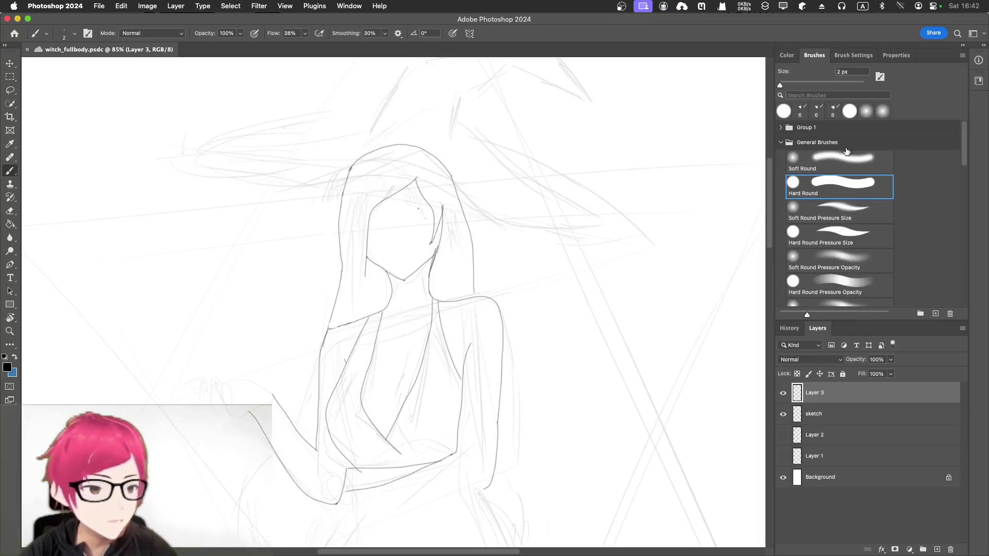
{"action": "scroll", "coordinate": [829, 221], "scroll_direction": "down", "scroll_amount": 5}
{"action": "scroll", "coordinate": [815, 215], "scroll_direction": "down", "scroll_amount": 4}
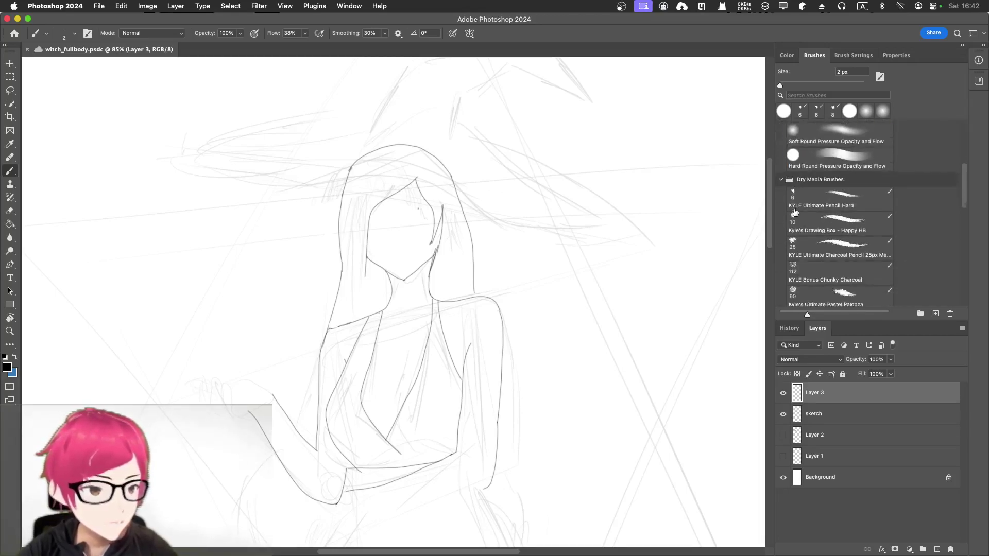
{"action": "left_click", "coordinate": [847, 258]}
{"action": "left_click_drag", "start_coordinate": [663, 212], "coordinate": [604, 369]}
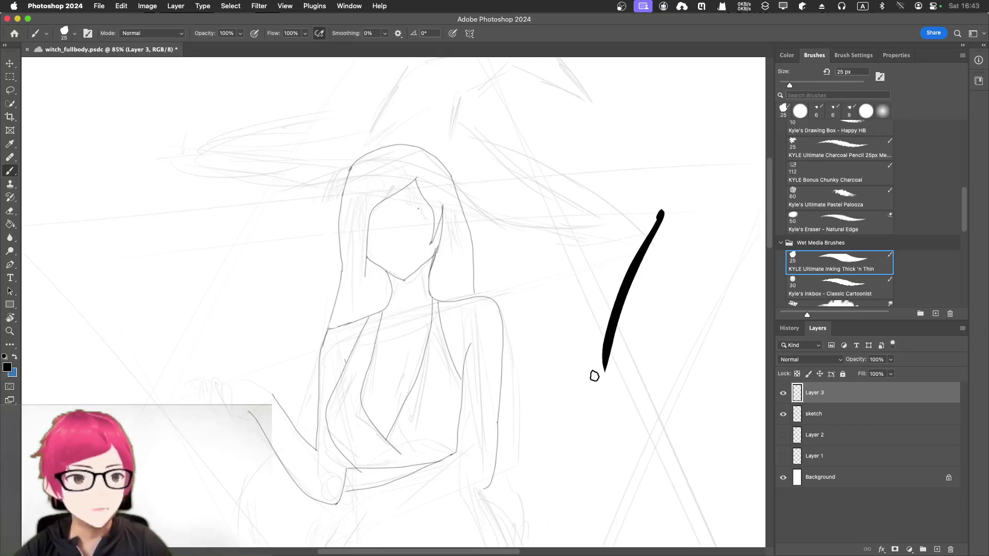
{"action": "key", "text": "super+z"}
Step: Switch to the Hard Round brush, try a single dab on the chest, and undo it
{"action": "scroll", "coordinate": [852, 181], "scroll_direction": "up", "scroll_amount": 10}
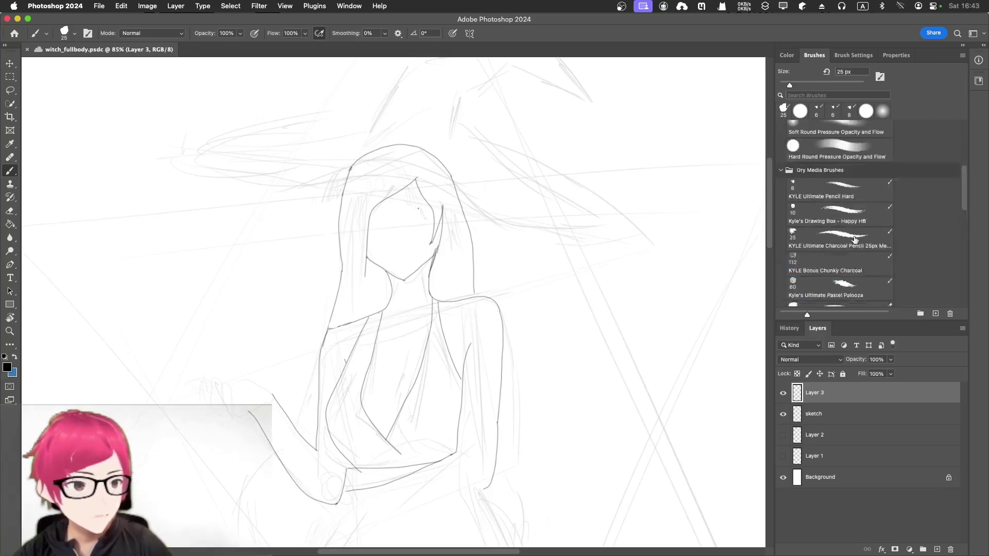
{"action": "left_click", "coordinate": [847, 182]}
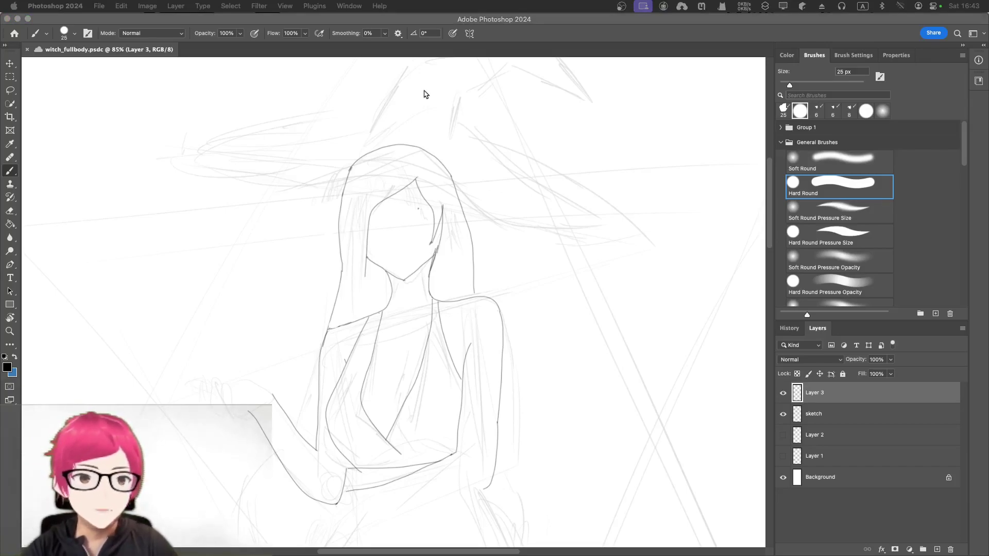
{"action": "left_click", "coordinate": [503, 357]}
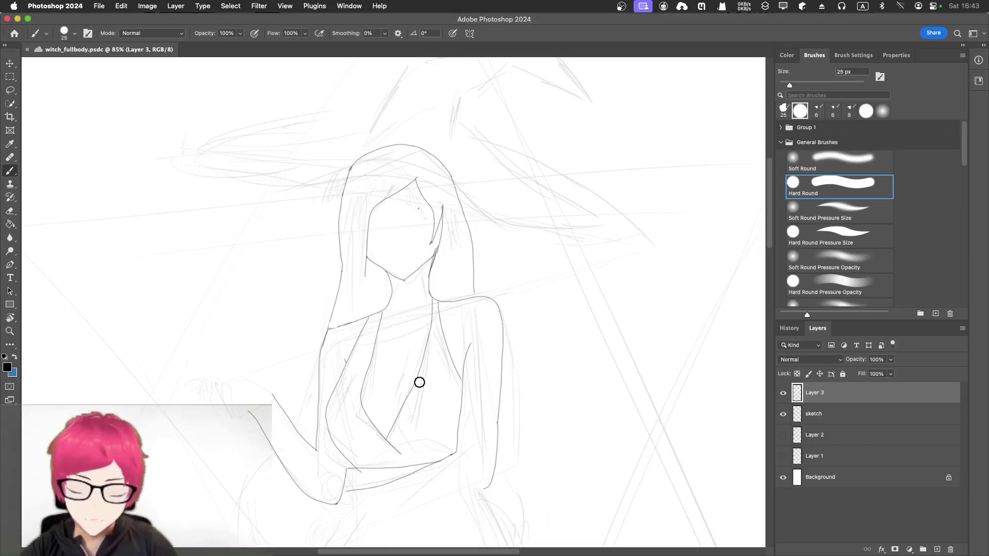
{"action": "left_click", "coordinate": [395, 402]}
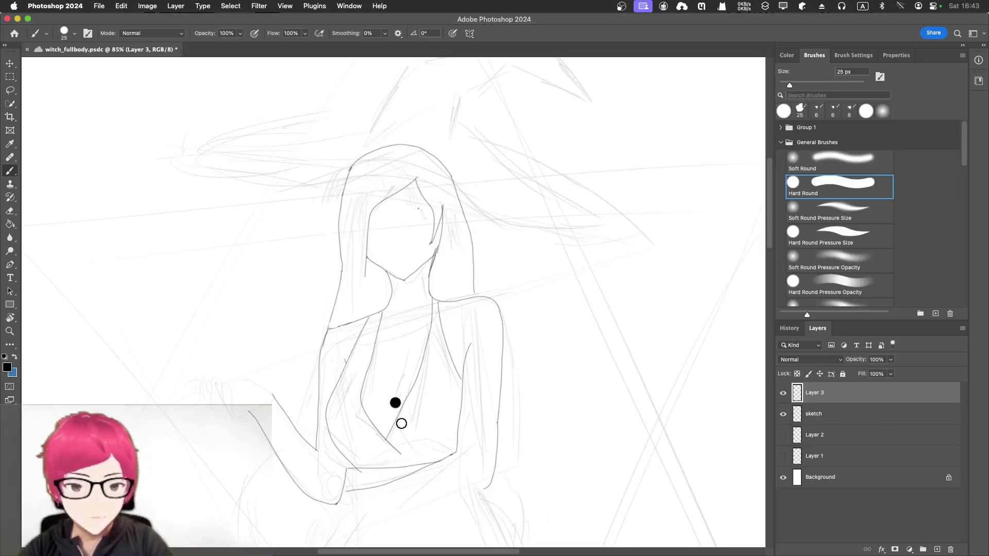
{"action": "key", "text": "super+z"}
Step: Shrink the Hard Round brush to 1 px, trying curved strokes in the empty area beside the arm and undoing them between sizes
{"action": "key", "text": "bracketleft"}
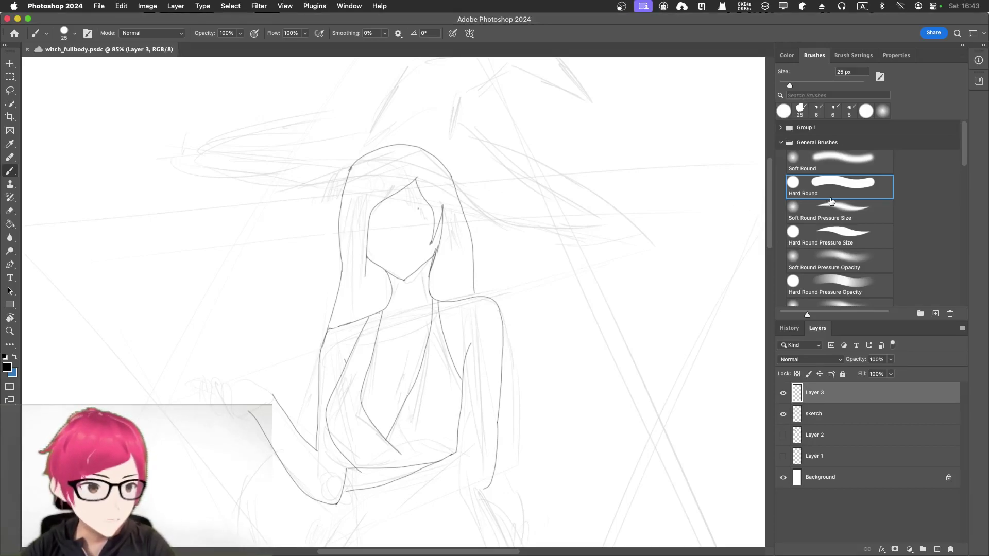
{"action": "key", "text": "bracketleft"}
{"action": "key", "text": "bracketleft"}
{"action": "key", "text": "bracketleft"}
{"action": "key", "text": "bracketleft"}
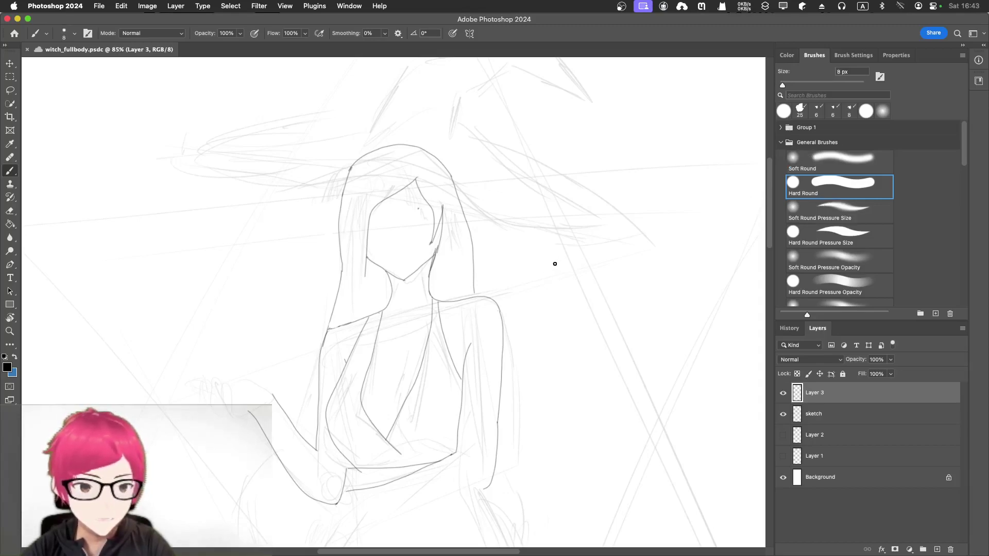
{"action": "key", "text": "bracketleft"}
{"action": "left_click_drag", "start_coordinate": [555, 264], "coordinate": [585, 323]}
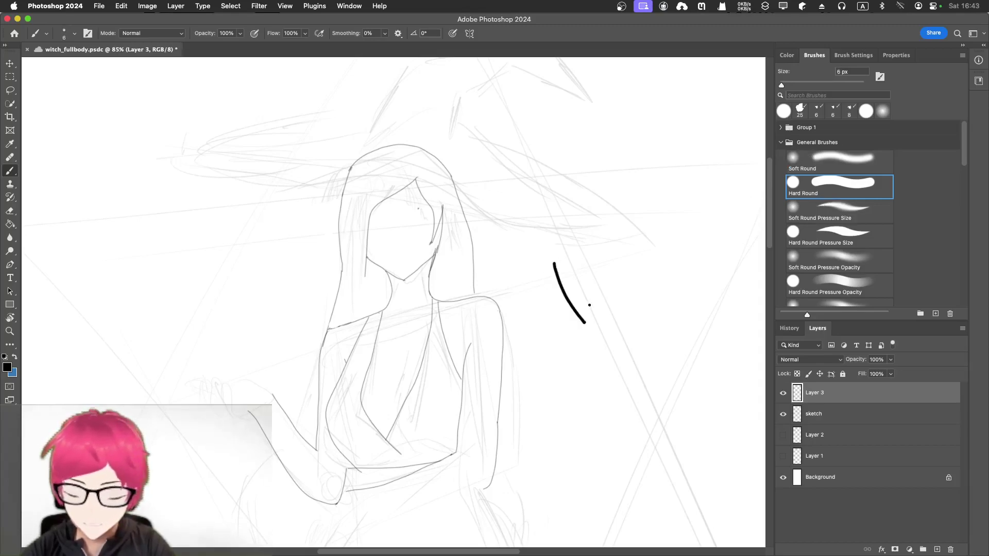
{"action": "key", "text": "cmd+z"}
{"action": "left_click_drag", "start_coordinate": [606, 280], "coordinate": [662, 391]}
{"action": "key", "text": "cmd+z"}
{"action": "key", "text": "bracketleft"}
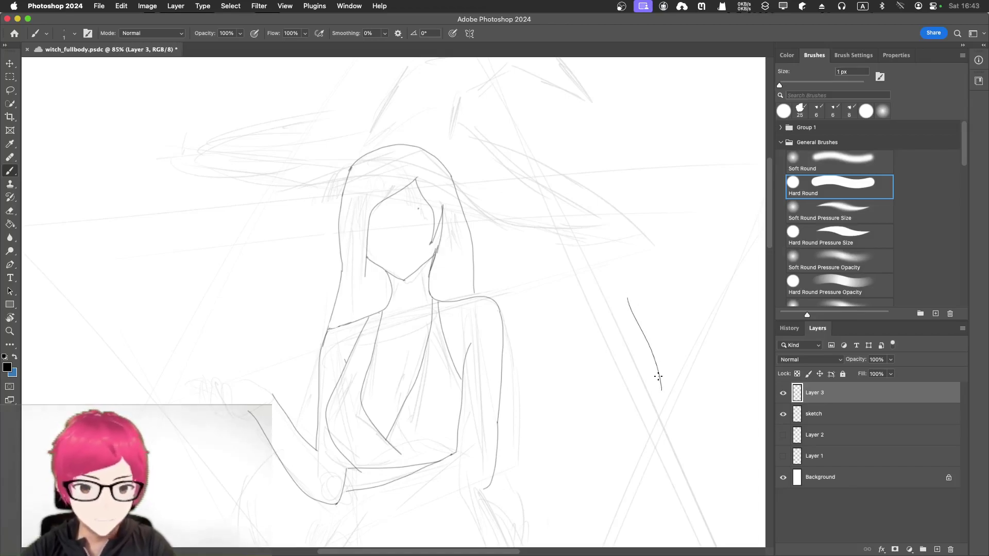
Step: Try more curved 1 px strokes in the empty area beside the figure, undoing each one
{"action": "key", "text": "cmd+z"}
{"action": "left_click_drag", "start_coordinate": [626, 234], "coordinate": [666, 312]}
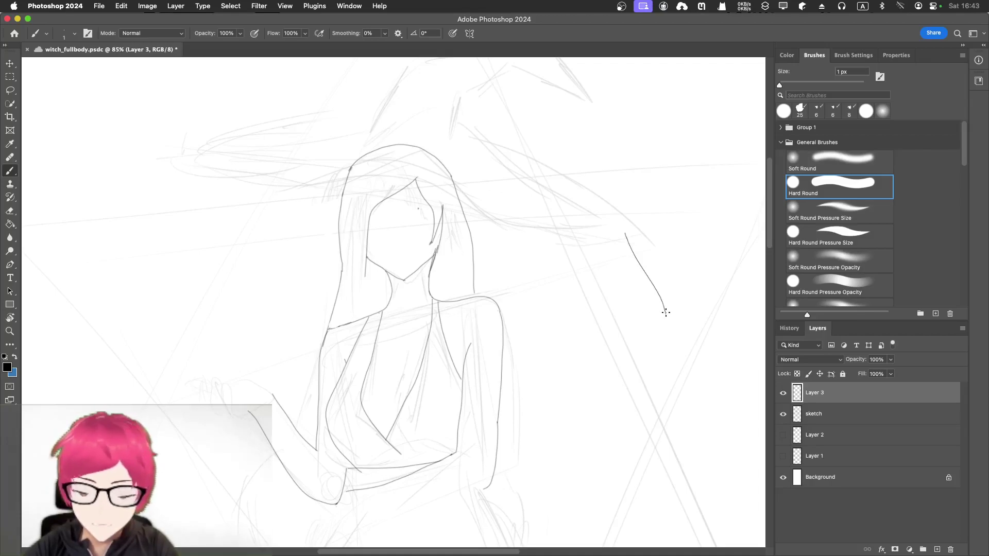
{"action": "key", "text": "cmd+z"}
{"action": "left_click_drag", "start_coordinate": [624, 252], "coordinate": [665, 353]}
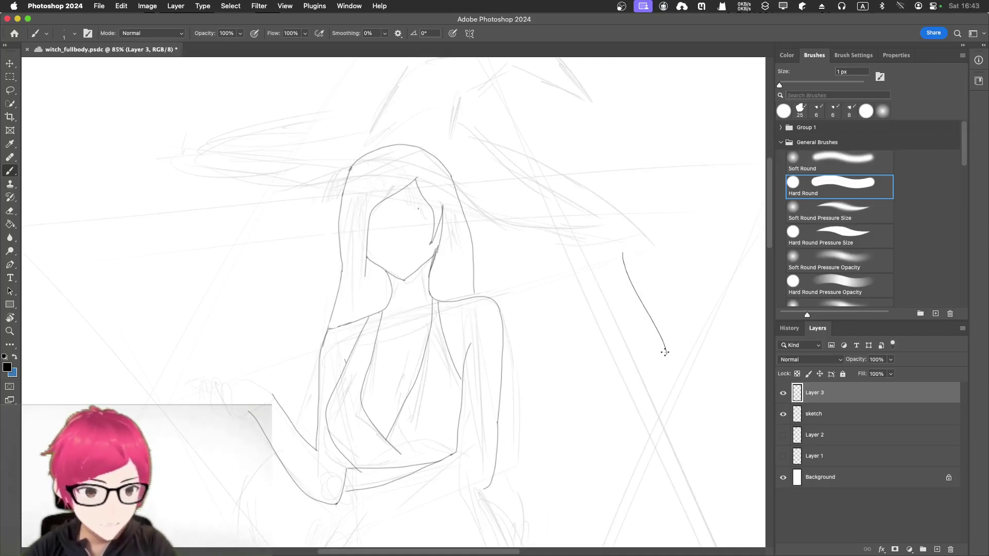
{"action": "key", "text": "cmd+z"}
{"action": "left_click_drag", "start_coordinate": [610, 257], "coordinate": [669, 364]}
{"action": "key", "text": "cmd+z"}
{"action": "left_click_drag", "start_coordinate": [657, 253], "coordinate": [682, 339]}
{"action": "key", "text": "cmd+z"}
{"action": "left_click_drag", "start_coordinate": [622, 257], "coordinate": [663, 355]}
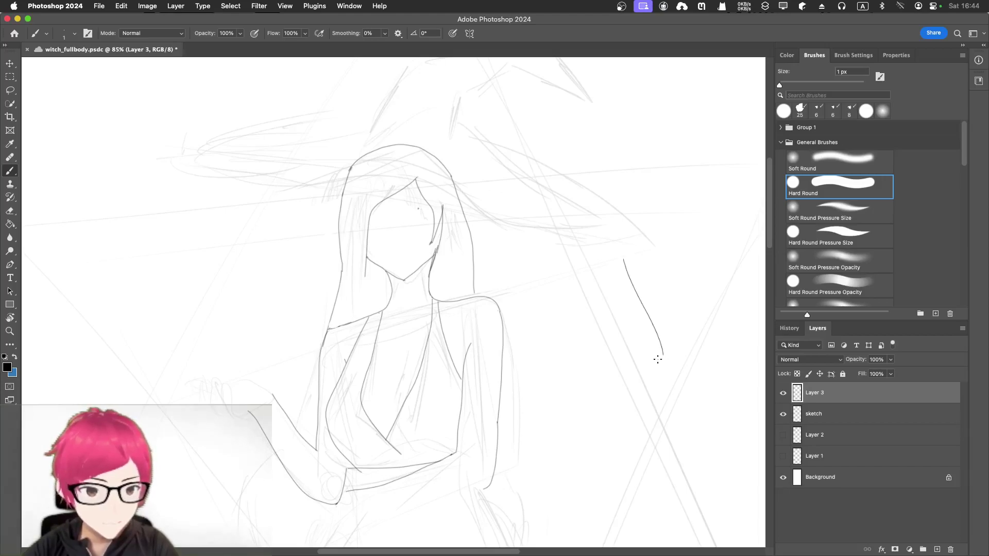
{"action": "key", "text": "cmd+z"}
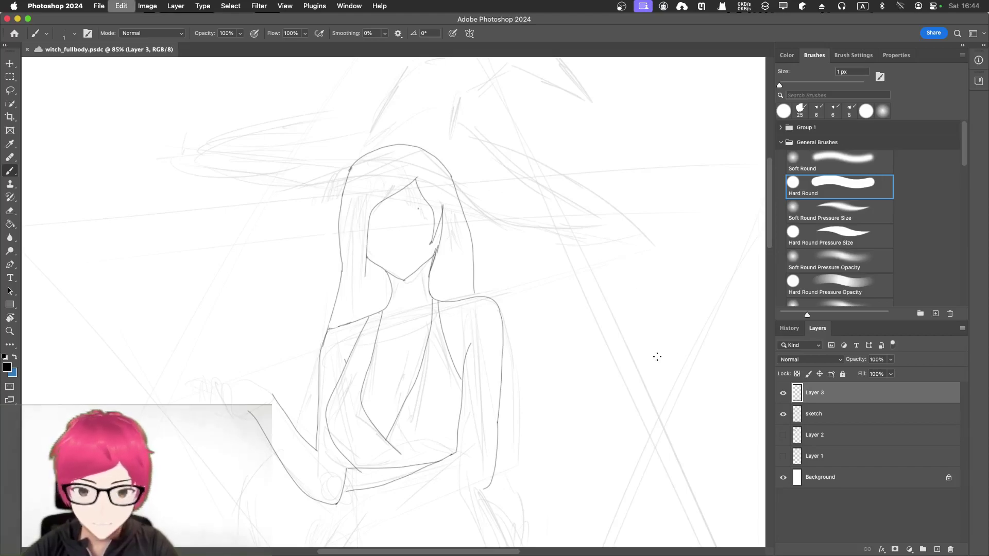
Step: Duplicate the Layer 3 line art four times, up to Layer 3 copy 4, to darken its thin lines
{"action": "right_click", "coordinate": [818, 401]}
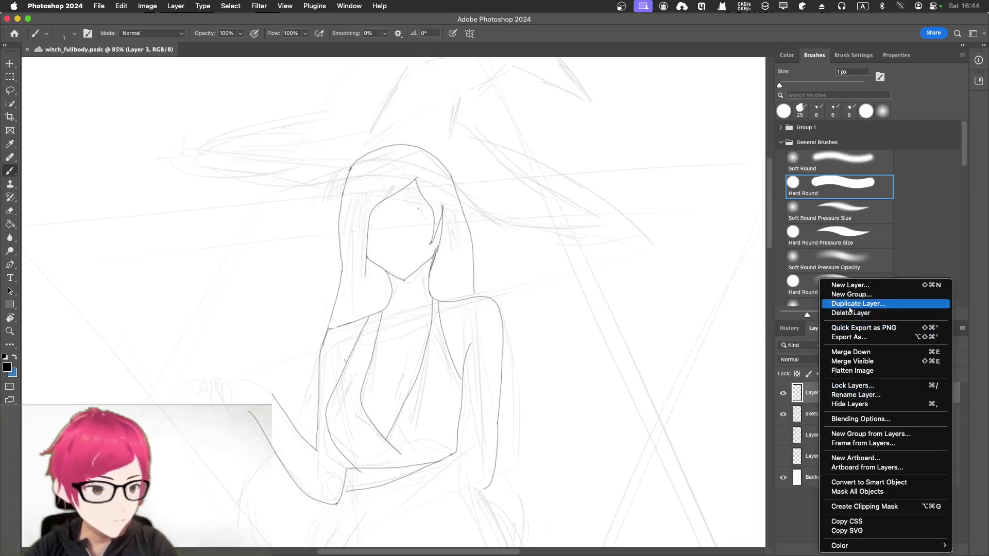
{"action": "left_click", "coordinate": [851, 313]}
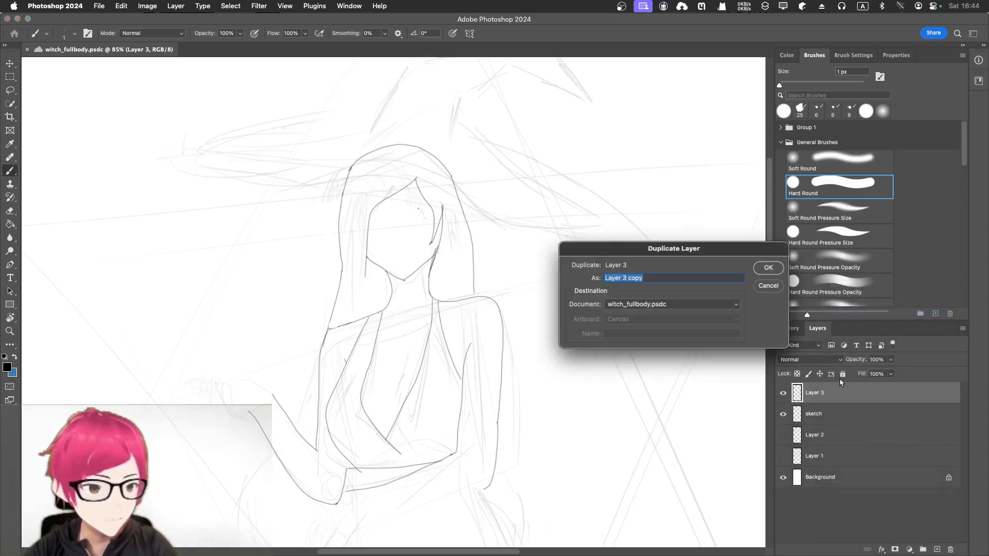
{"action": "left_click", "coordinate": [768, 268]}
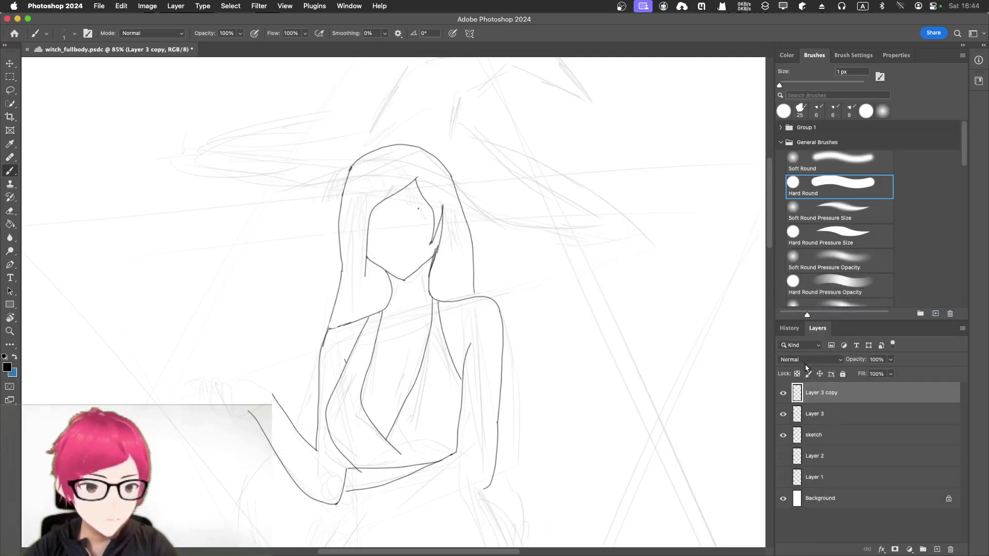
{"action": "right_click", "coordinate": [819, 393]}
{"action": "left_click", "coordinate": [856, 305]}
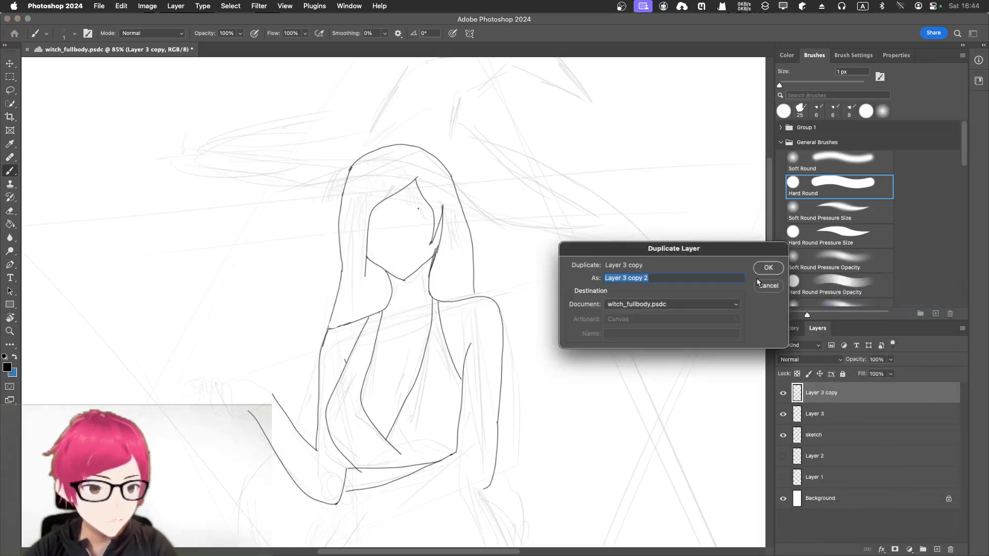
{"action": "key", "text": "Return"}
{"action": "right_click", "coordinate": [841, 396]}
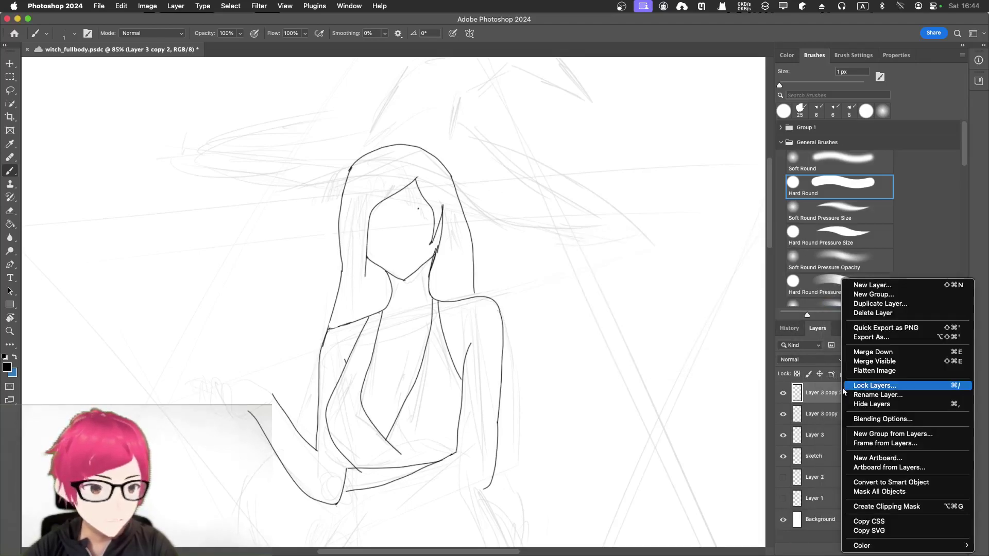
{"action": "left_click", "coordinate": [869, 305]}
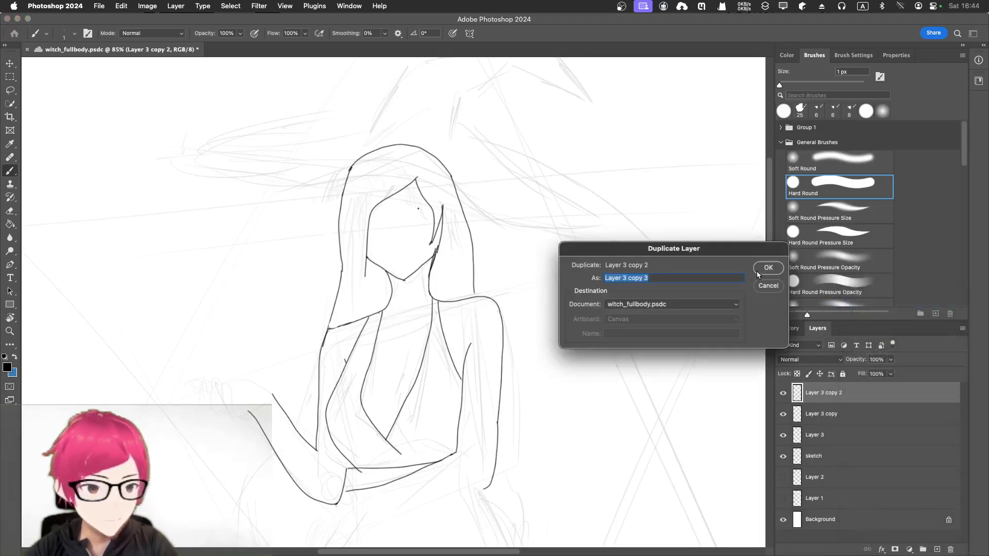
{"action": "left_click", "coordinate": [758, 272]}
{"action": "right_click", "coordinate": [824, 396]}
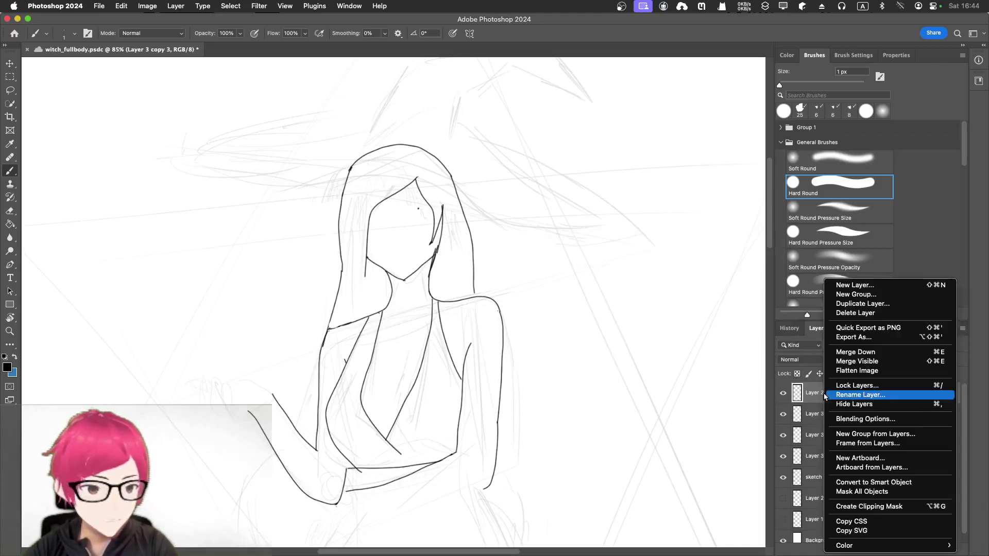
{"action": "left_click", "coordinate": [860, 304]}
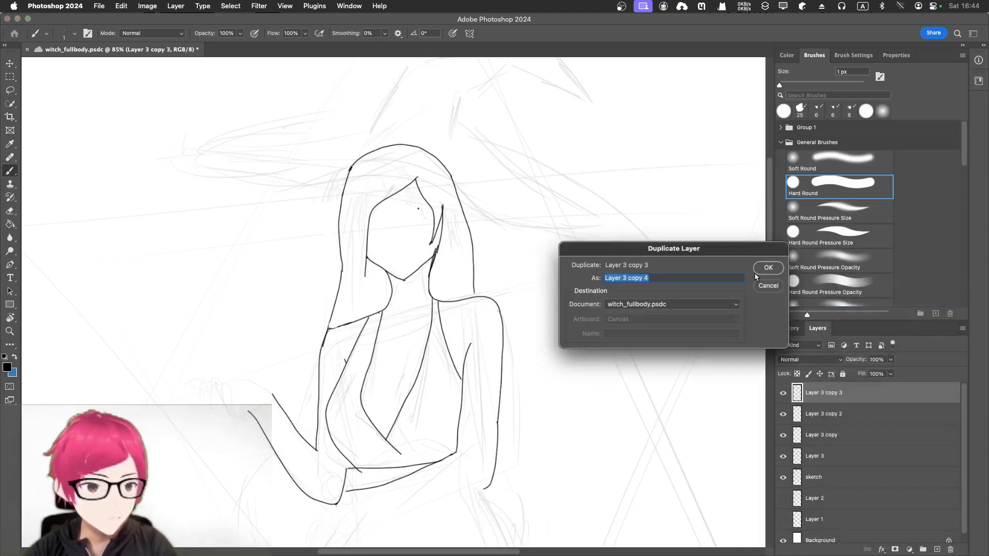
{"action": "left_click", "coordinate": [756, 271]}
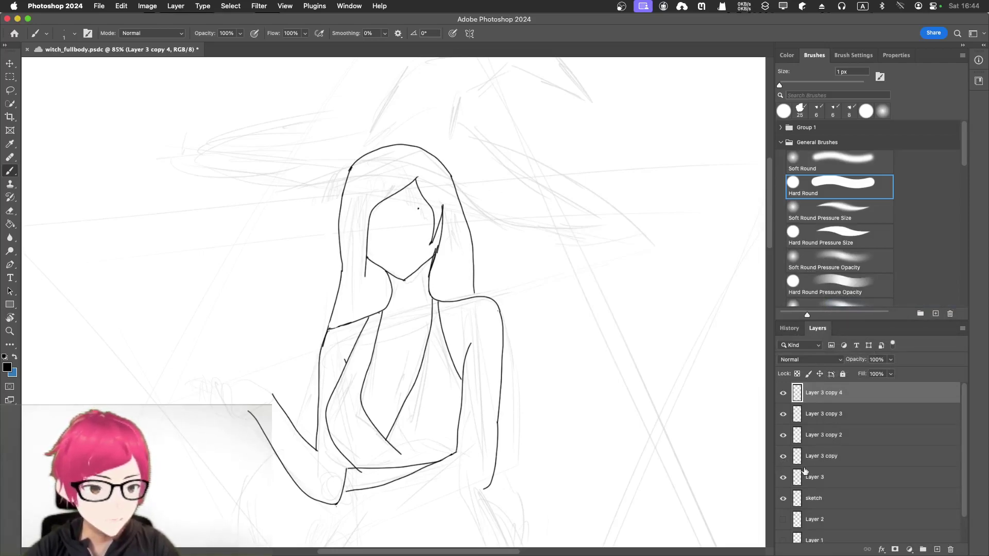
Step: Check the Layer 3 line art by toggling layer visibility, and merge Layer 3 with its four copies into one layer
{"action": "left_click", "coordinate": [784, 478]}
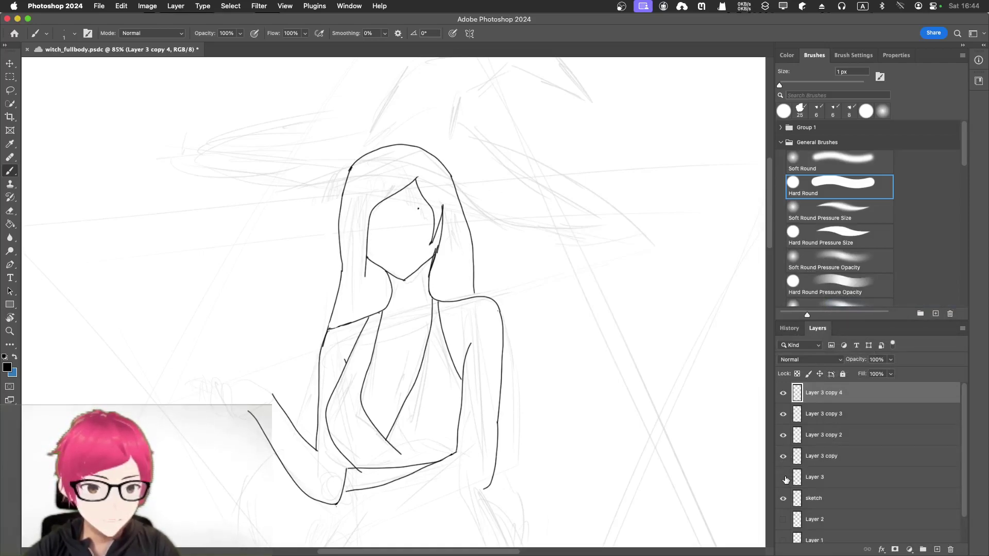
{"action": "left_click", "coordinate": [784, 479]}
{"action": "left_click", "coordinate": [783, 479]}
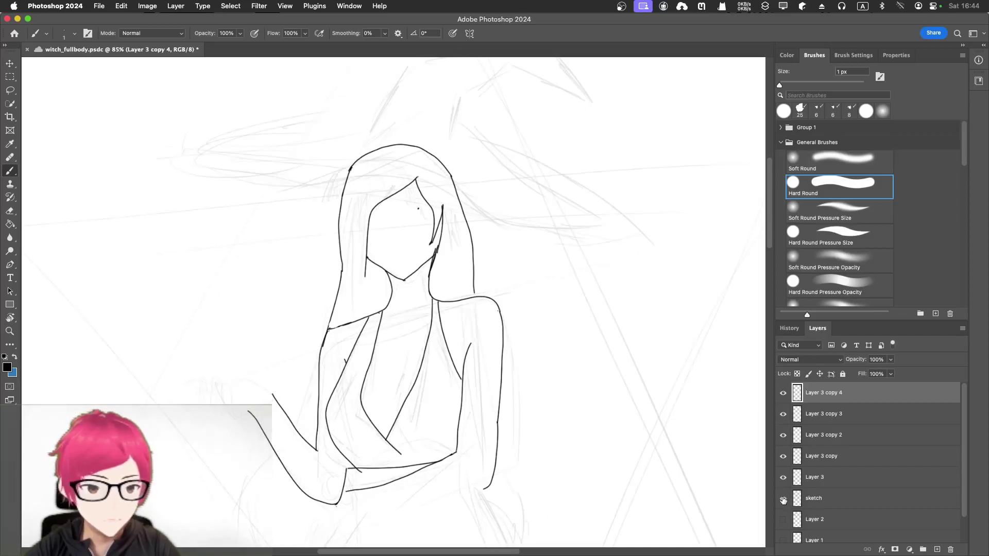
{"action": "left_click", "coordinate": [819, 479]}
{"action": "left_click", "coordinate": [823, 394], "text": "shift"}
{"action": "right_click", "coordinate": [824, 394]}
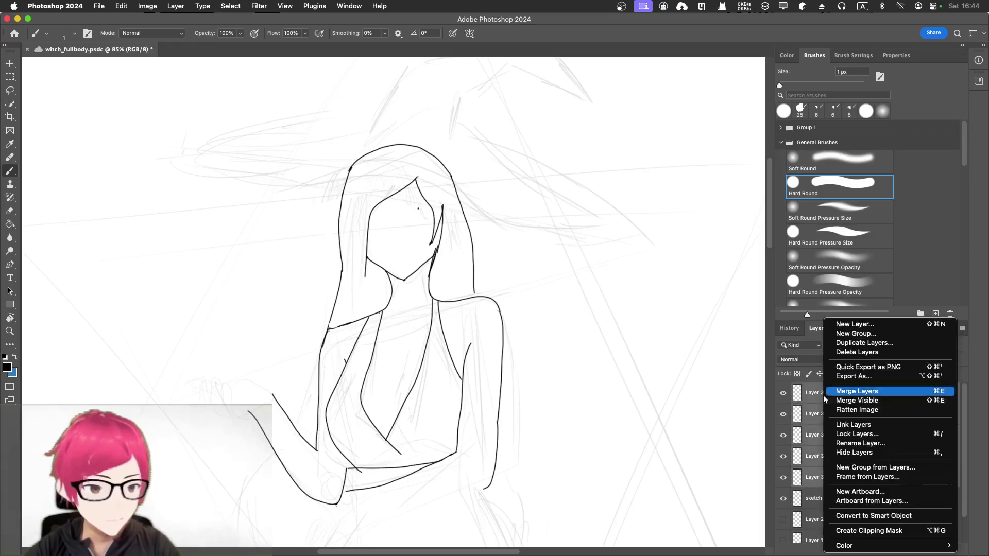
{"action": "left_click", "coordinate": [855, 393]}
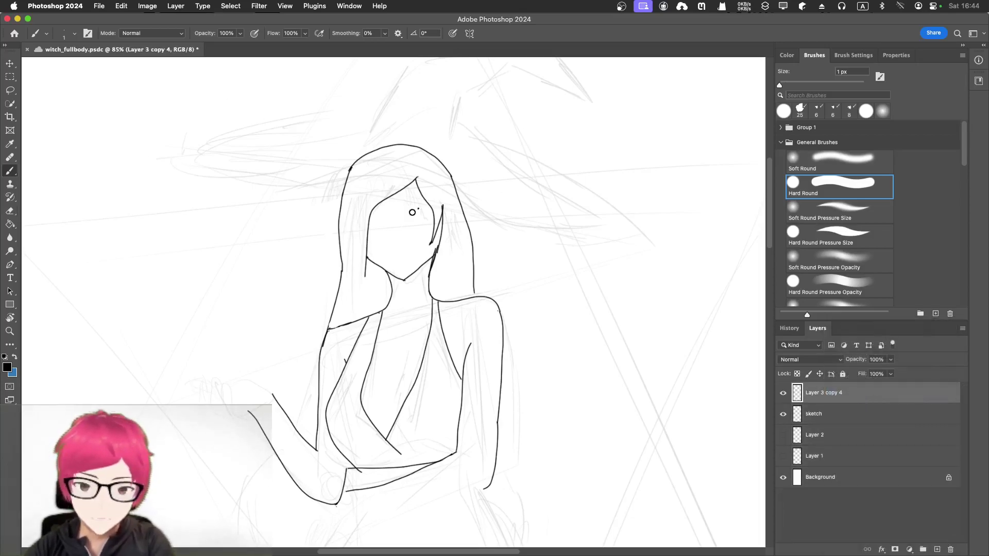
Step: Erase the stray dot on the face and return to the Brush tool
{"action": "key", "text": "e"}
{"action": "left_click_drag", "start_coordinate": [415, 210], "coordinate": [420, 208]}
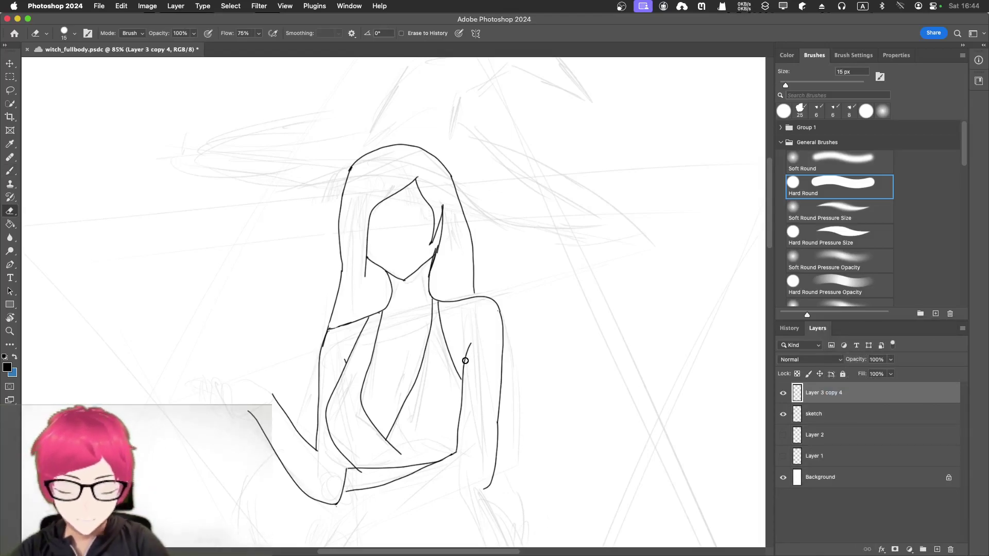
{"action": "key", "text": "b"}
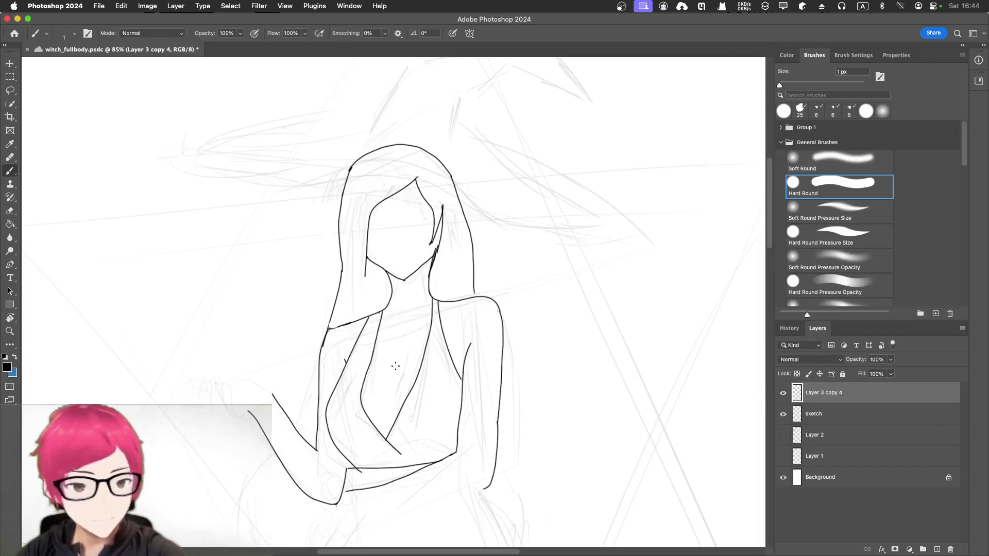
Step: Try a short stroke beside the figure and a curve inside the neckline, undoing both
{"action": "mouse_move", "coordinate": [593, 254]}
{"action": "left_mouse_down"}
{"action": "mouse_move", "coordinate": [571, 297]}
{"action": "mouse_move", "coordinate": [606, 307]}
{"action": "left_mouse_up"}
{"action": "key", "text": "super+z"}
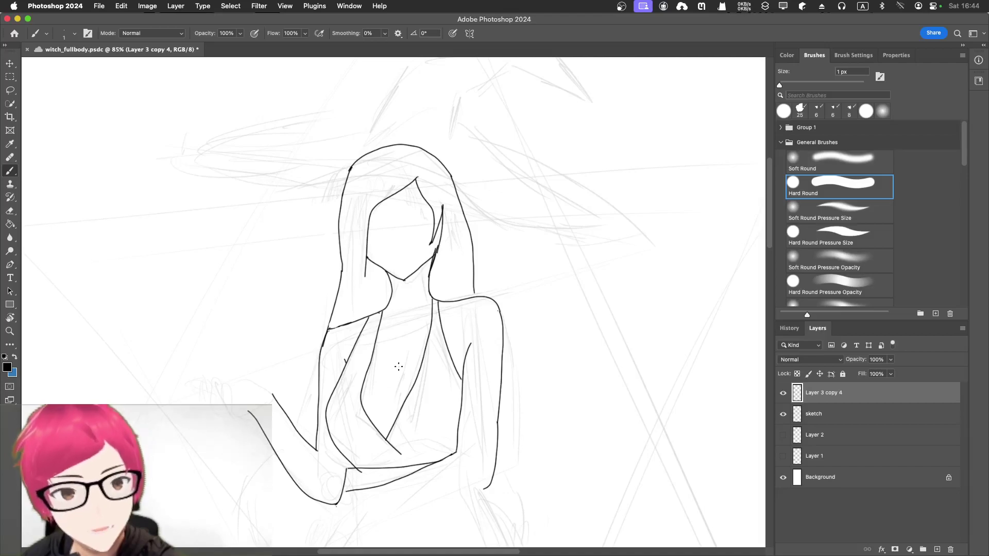
{"action": "mouse_move", "coordinate": [406, 356]}
{"action": "left_mouse_down"}
{"action": "mouse_move", "coordinate": [383, 406]}
{"action": "mouse_move", "coordinate": [387, 438]}
{"action": "left_mouse_up"}
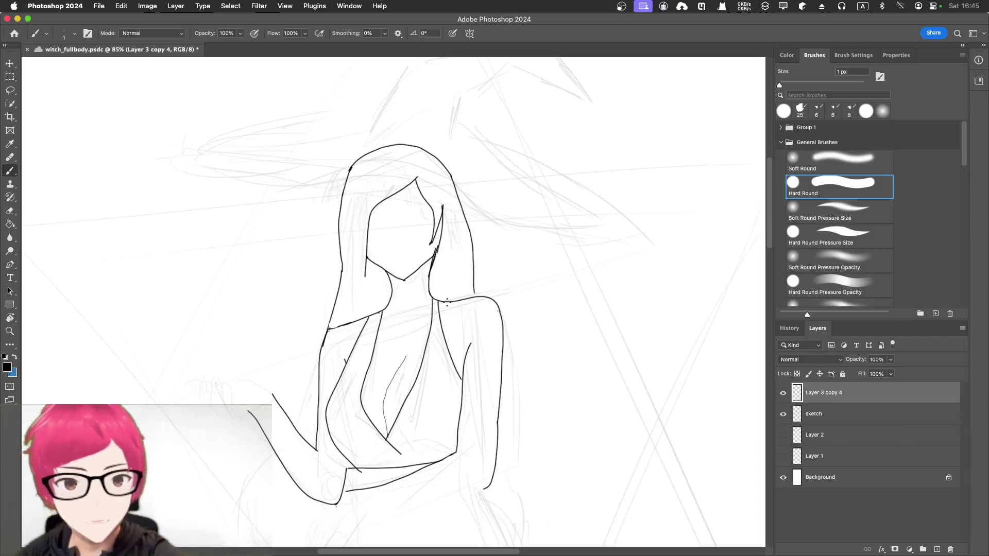
{"action": "key", "text": "super+z"}
Step: Draw a long chest curve inside the neckline at 100% brush smoothing and a short stroke meeting its upper end at 49%
{"action": "left_click", "coordinate": [385, 33]}
{"action": "left_click_drag", "start_coordinate": [384, 45], "coordinate": [431, 47]}
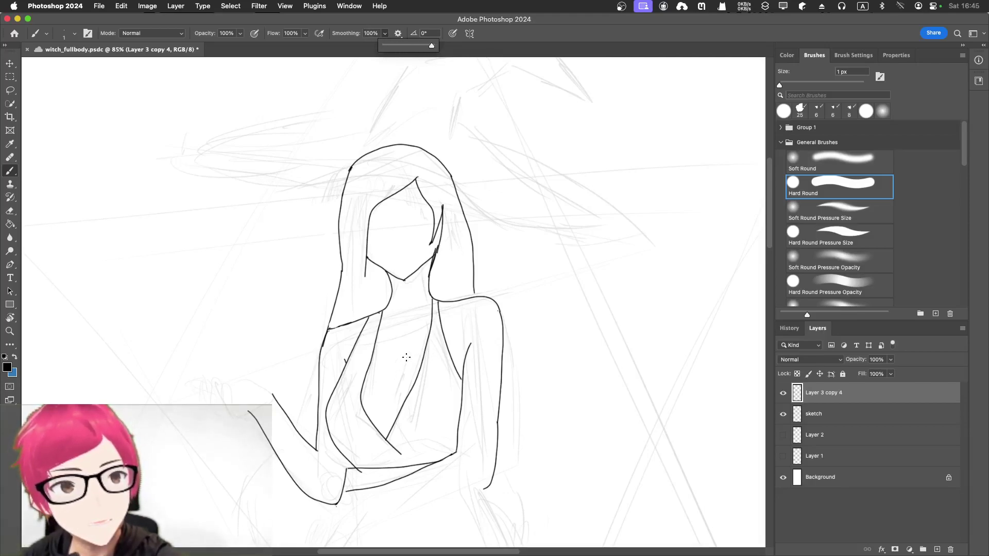
{"action": "left_click", "coordinate": [404, 361]}
{"action": "mouse_move", "coordinate": [405, 362]}
{"action": "left_mouse_down"}
{"action": "mouse_move", "coordinate": [388, 386]}
{"action": "mouse_move", "coordinate": [387, 442]}
{"action": "left_mouse_up"}
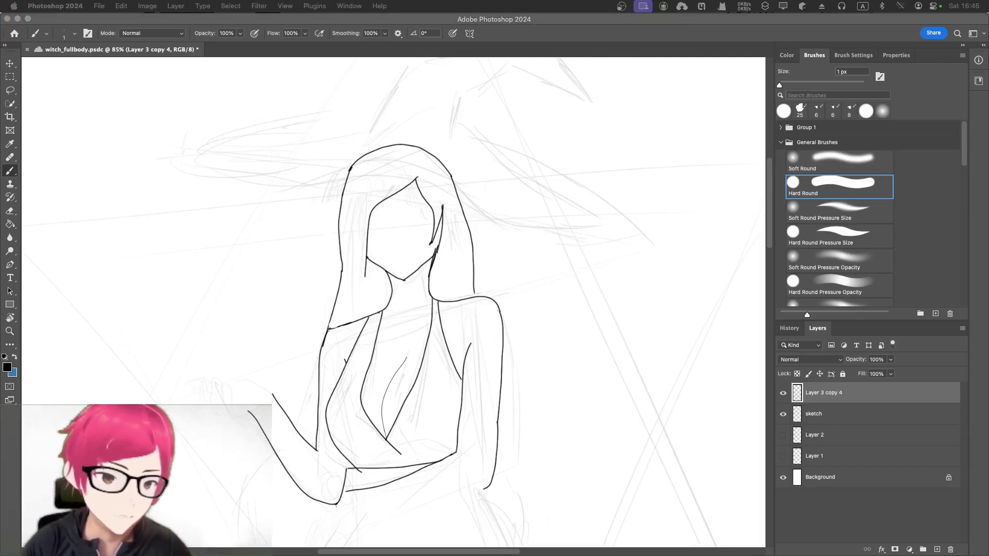
{"action": "left_click", "coordinate": [372, 351]}
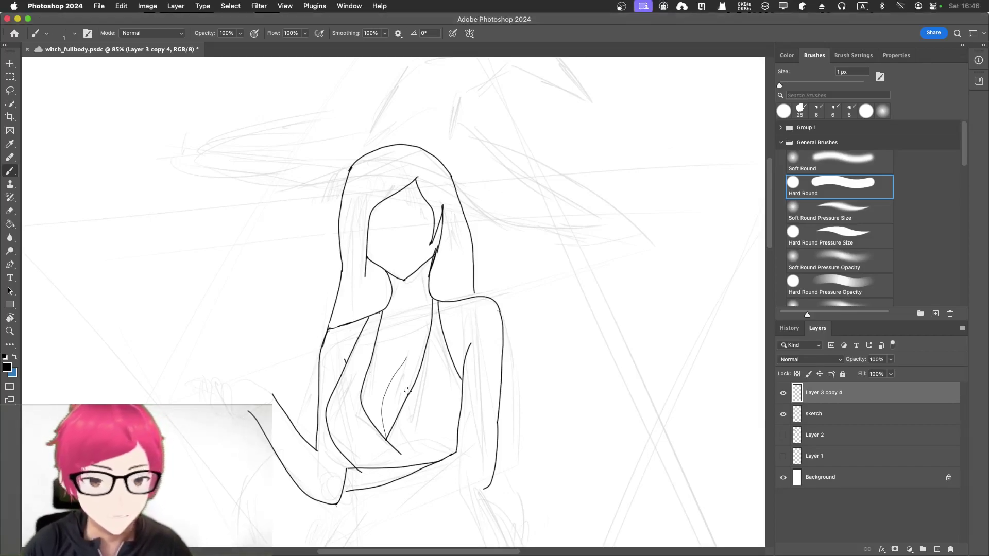
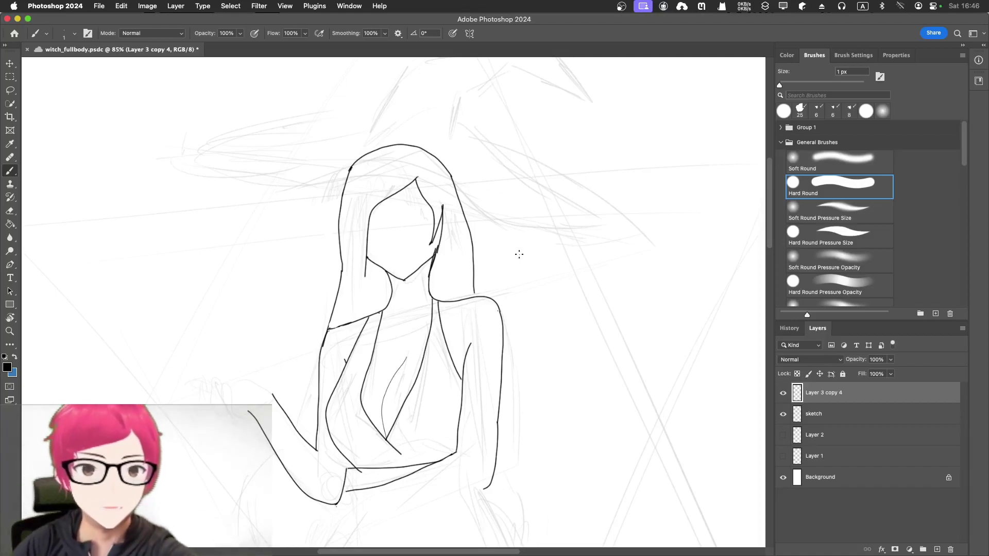
{"action": "left_click_drag", "start_coordinate": [384, 33], "coordinate": [358, 96]}
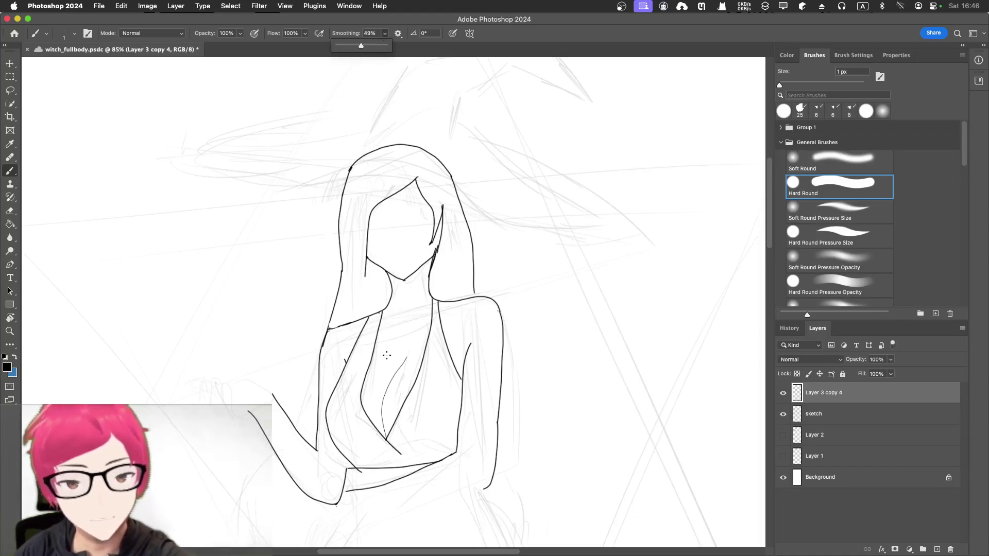
{"action": "left_click_drag", "start_coordinate": [388, 357], "coordinate": [394, 364]}
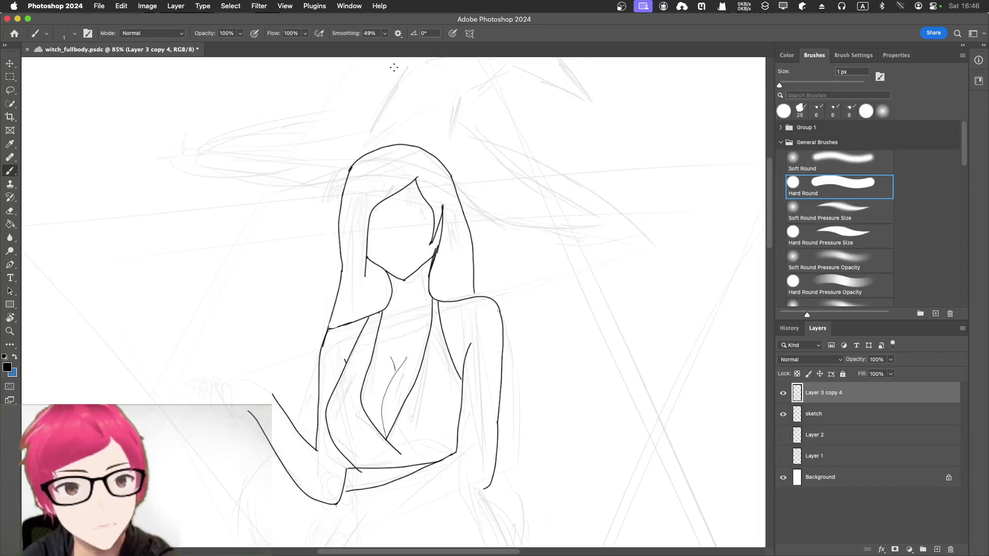
Step: Set the brush smoothing to 74% and draw the mouth on the face with curved upper and lower lip lines
{"action": "left_click", "coordinate": [384, 33]}
{"action": "left_click_drag", "start_coordinate": [388, 46], "coordinate": [395, 46]}
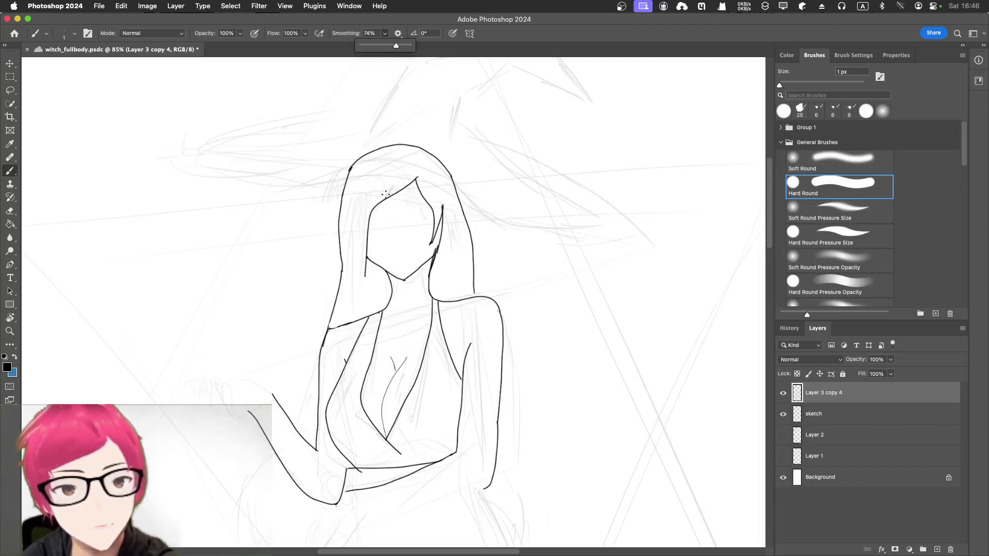
{"action": "left_click", "coordinate": [387, 250]}
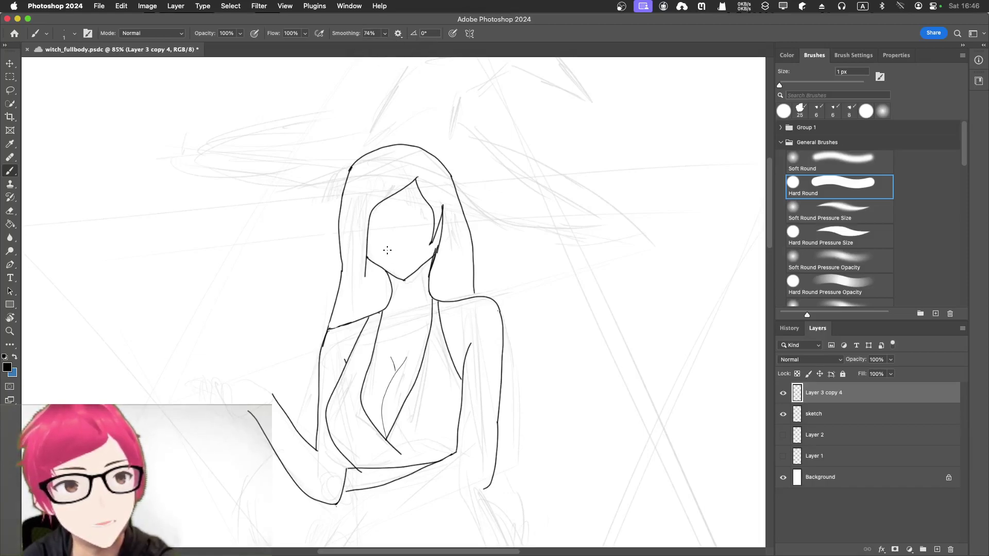
{"action": "left_click_drag", "start_coordinate": [390, 254], "coordinate": [415, 249]}
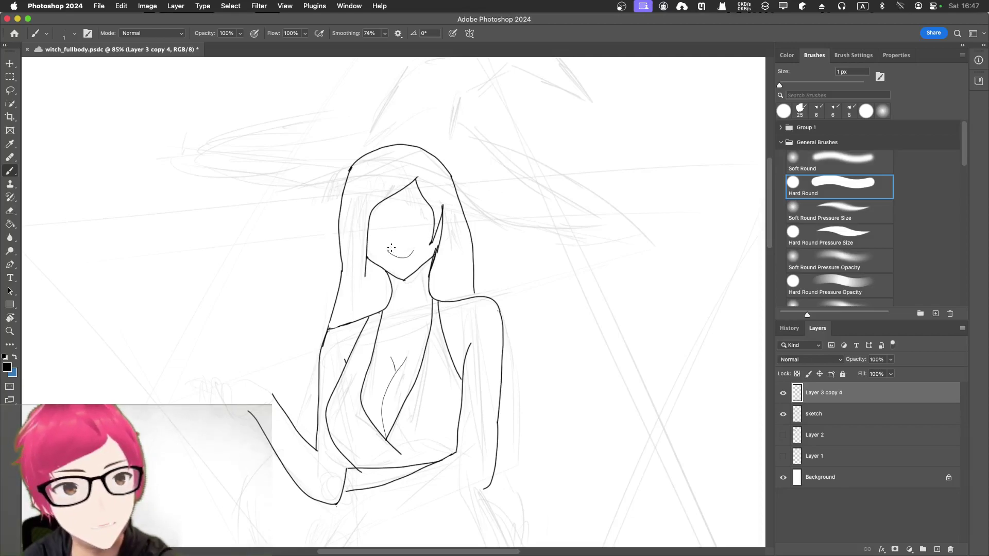
{"action": "left_click_drag", "start_coordinate": [388, 250], "coordinate": [415, 242]}
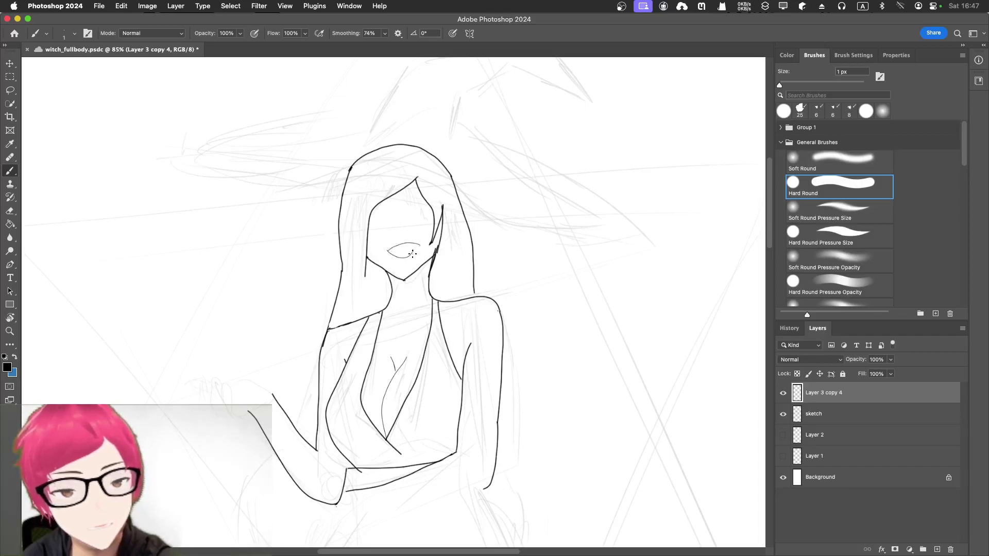
{"action": "left_click_drag", "start_coordinate": [418, 246], "coordinate": [408, 260]}
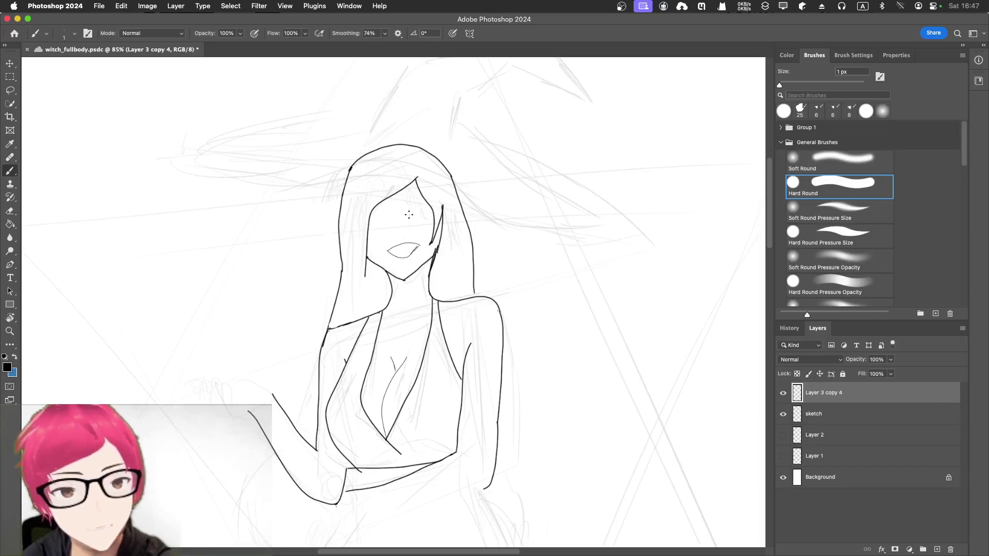
Step: Draw the outlines of both eyes on the face with thin curved upper and lower lid lines
{"action": "left_click_drag", "start_coordinate": [408, 218], "coordinate": [419, 210]}
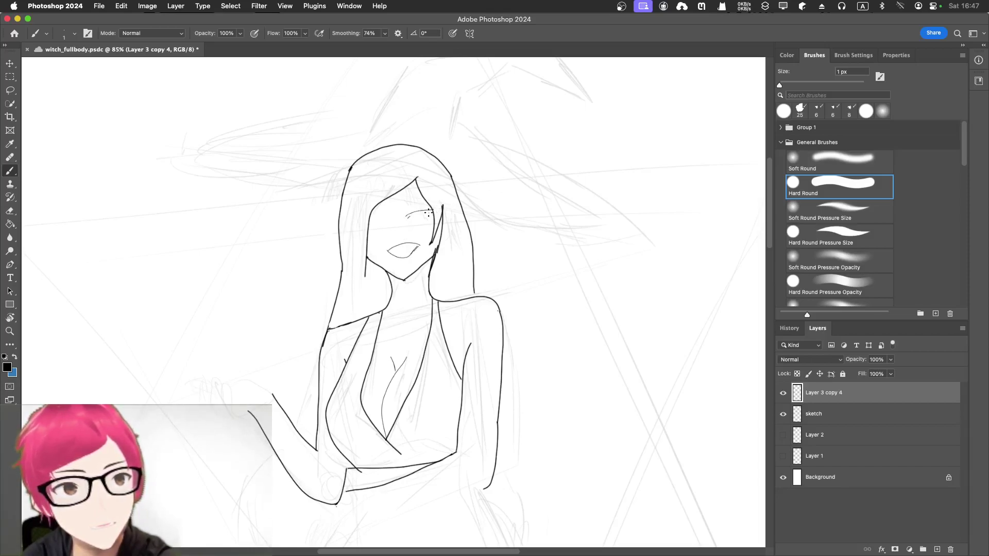
{"action": "left_click_drag", "start_coordinate": [408, 218], "coordinate": [431, 217]}
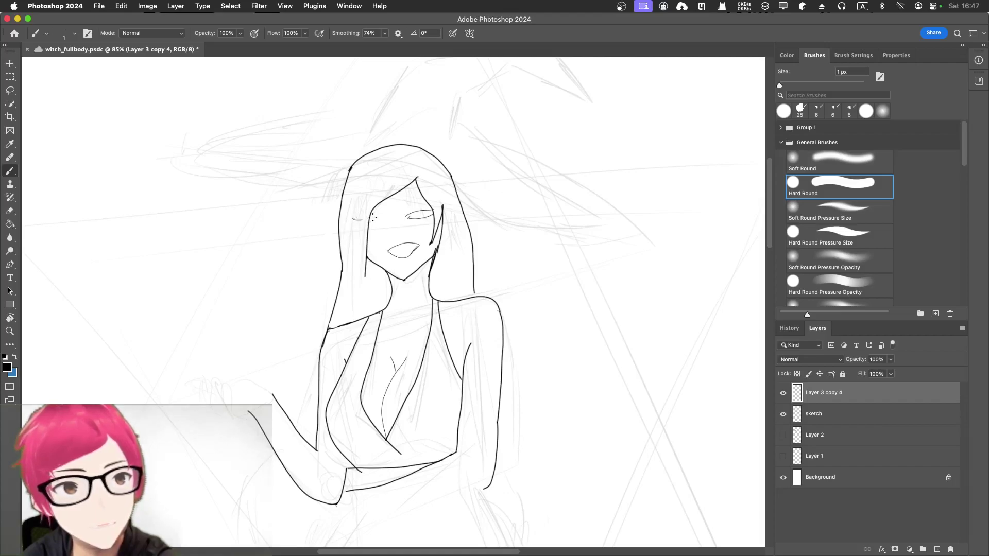
{"action": "mouse_move", "coordinate": [376, 218]}
{"action": "left_mouse_down"}
{"action": "mouse_move", "coordinate": [361, 225]}
{"action": "mouse_move", "coordinate": [379, 222]}
{"action": "left_mouse_up"}
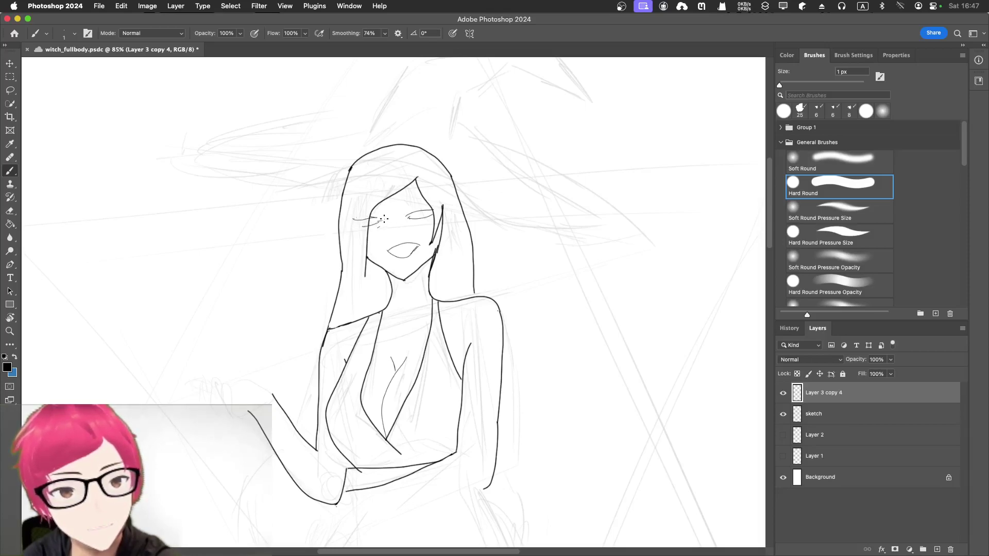
Step: Lower the brush smoothing to 42%, strengthen the lid lines of both eyes, and add lashes and the left-hand eye's pupil
{"action": "left_click", "coordinate": [384, 33]}
{"action": "left_click_drag", "start_coordinate": [387, 45], "coordinate": [370, 45]}
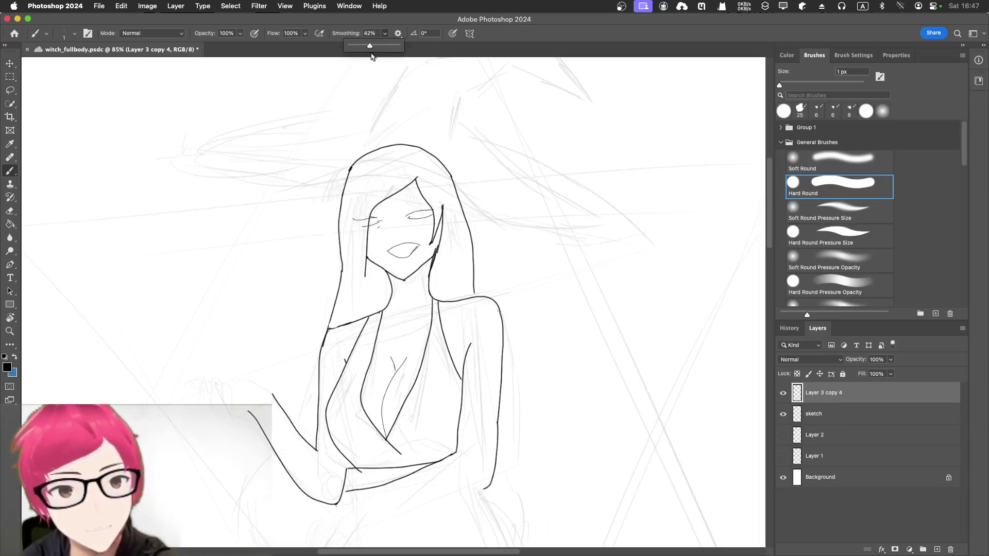
{"action": "left_click", "coordinate": [354, 219]}
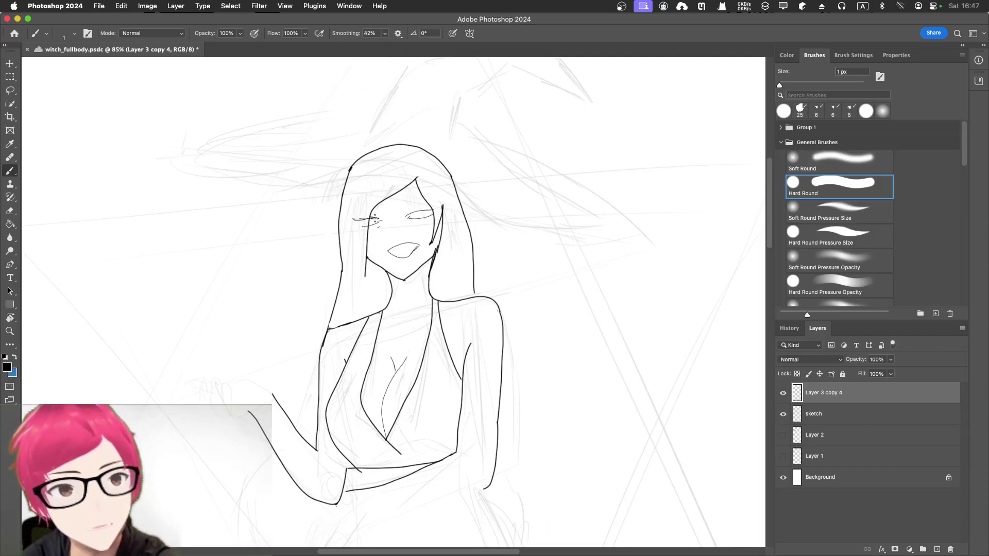
{"action": "left_click_drag", "start_coordinate": [361, 227], "coordinate": [382, 222]}
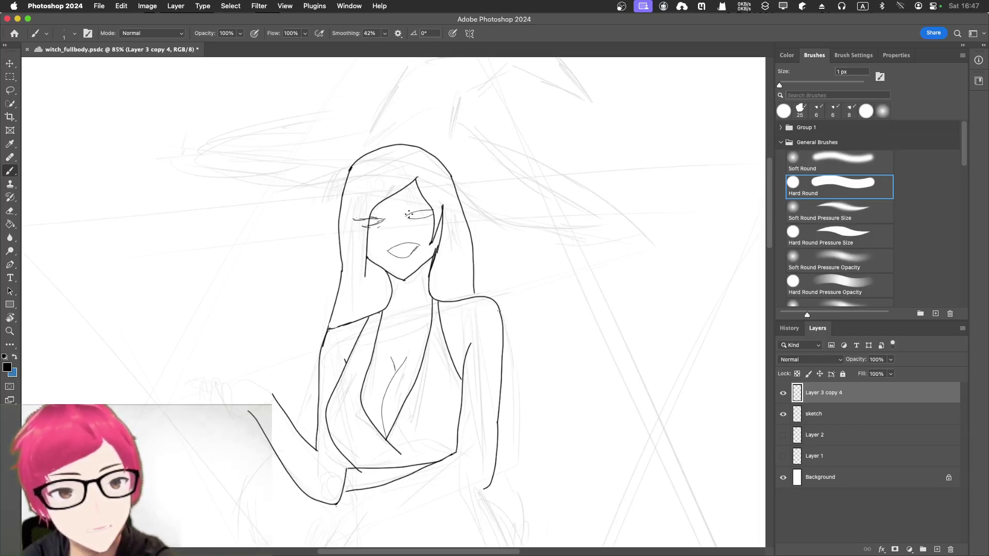
{"action": "mouse_move", "coordinate": [414, 219]}
{"action": "left_mouse_down"}
{"action": "mouse_move", "coordinate": [404, 222]}
{"action": "mouse_move", "coordinate": [428, 207]}
{"action": "left_mouse_up"}
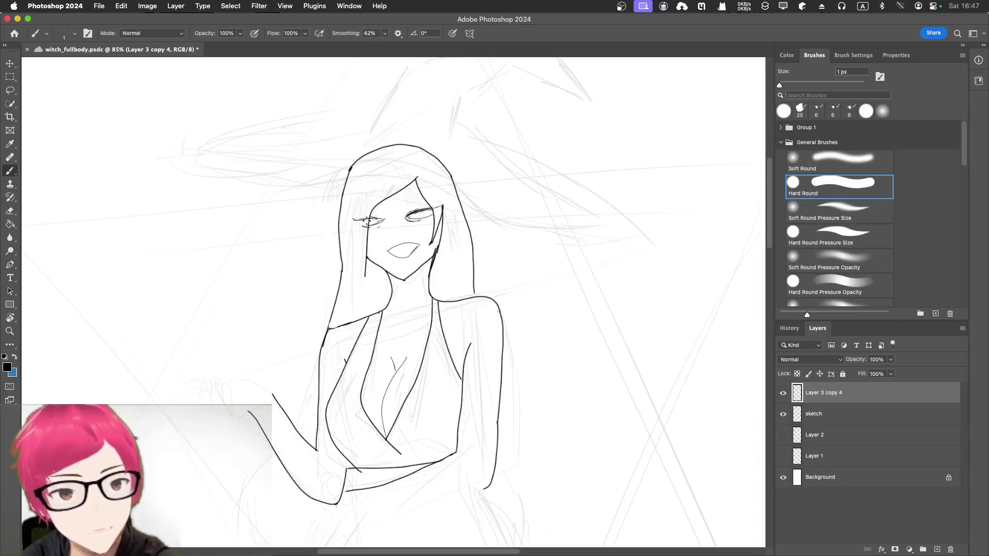
{"action": "left_click_drag", "start_coordinate": [363, 217], "coordinate": [379, 216]}
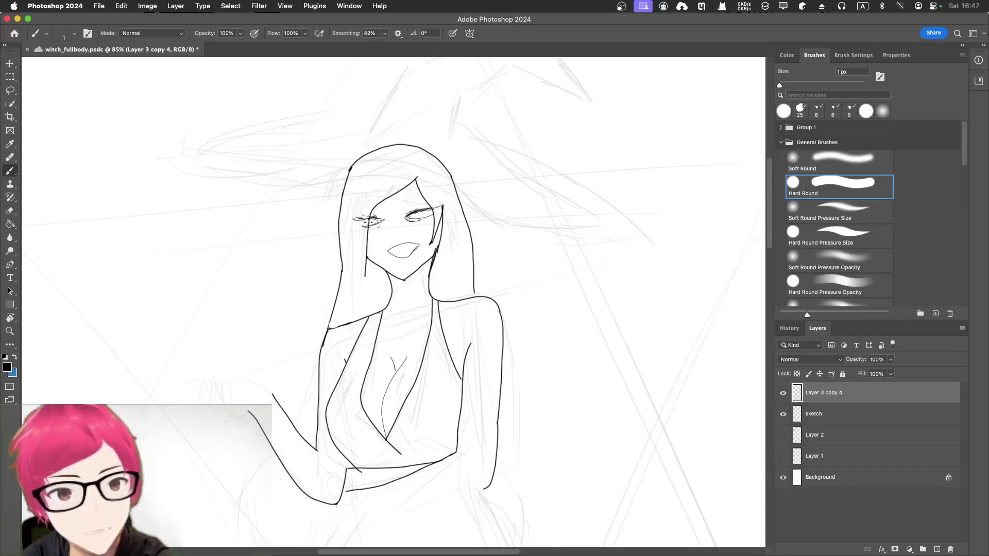
{"action": "left_click_drag", "start_coordinate": [367, 217], "coordinate": [383, 222]}
Step: Reduce the brush smoothing to 13% and shade the iris and pupil of the right-hand eye
{"action": "left_click", "coordinate": [385, 33]}
{"action": "left_click_drag", "start_coordinate": [385, 45], "coordinate": [371, 46]}
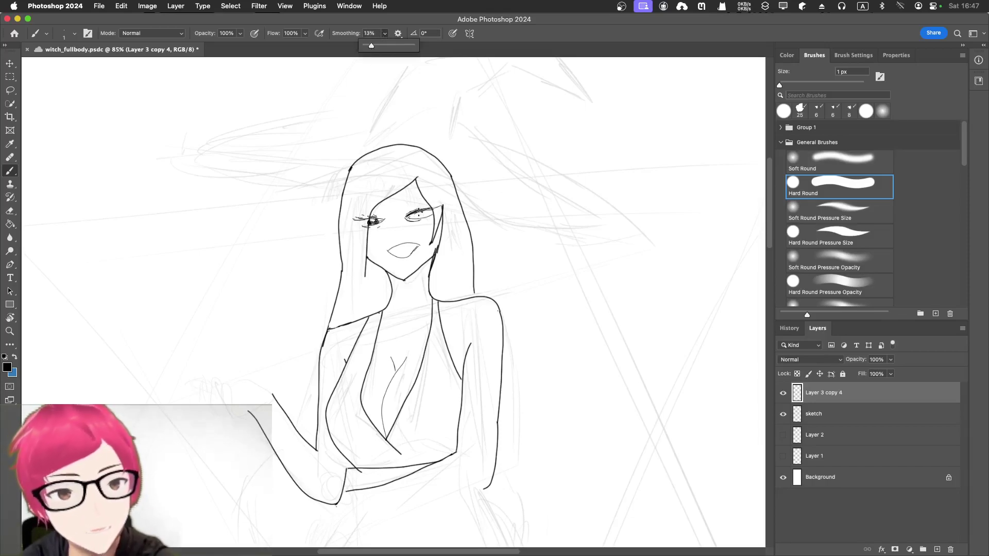
{"action": "left_click_drag", "start_coordinate": [415, 212], "coordinate": [425, 220]}
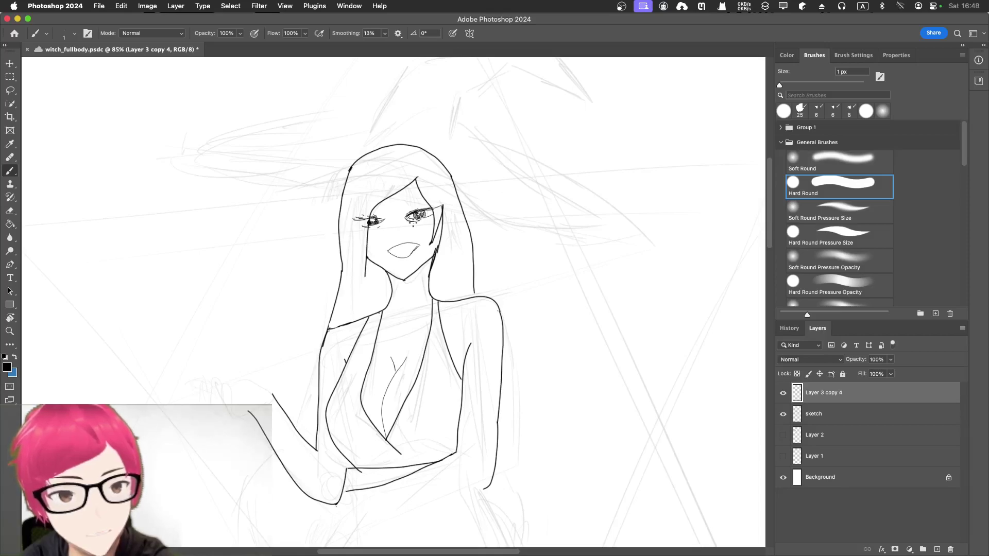
Step: Add the lip parting line and a short nose mark, and draw a long loose strand outside the hair's left edge
{"action": "left_click_drag", "start_coordinate": [388, 250], "coordinate": [413, 246]}
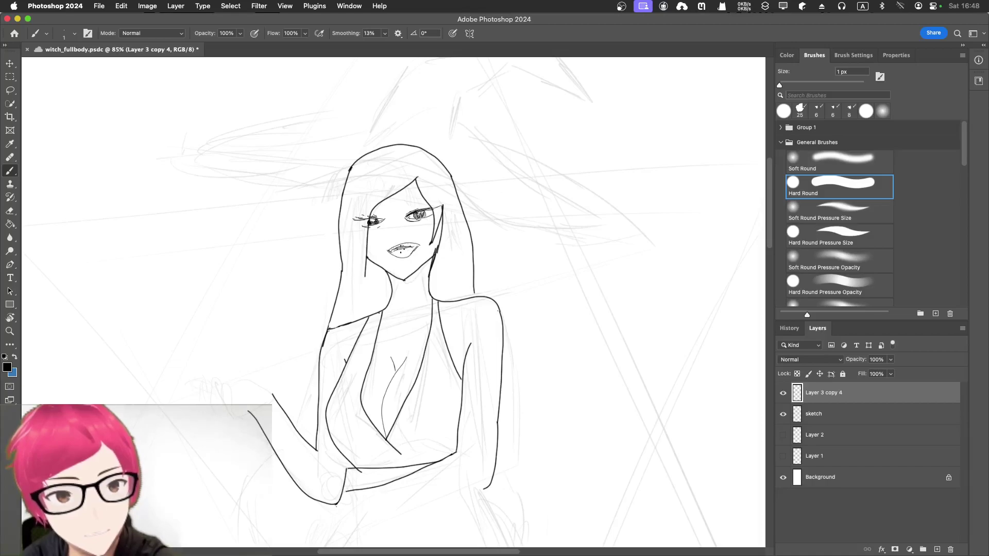
{"action": "left_click_drag", "start_coordinate": [361, 221], "coordinate": [399, 236]}
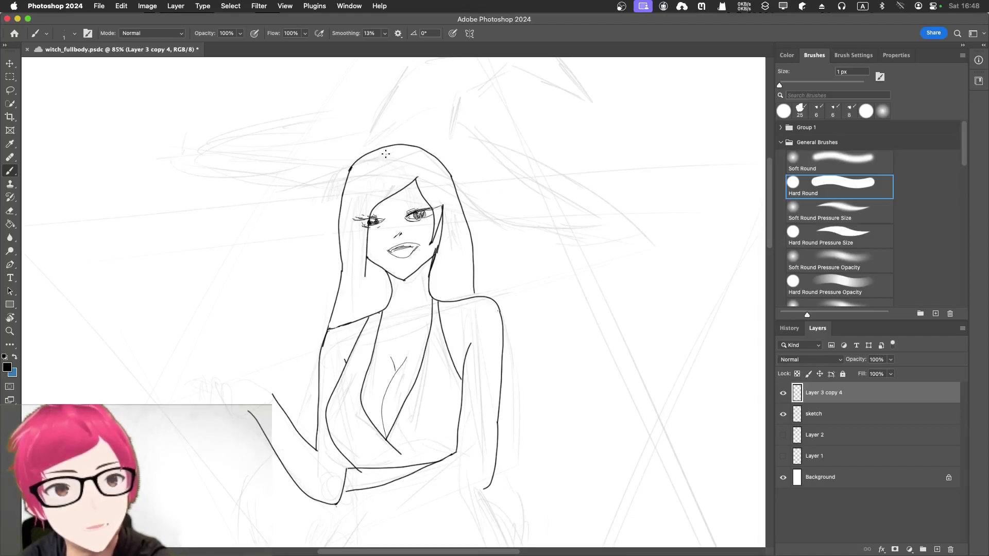
{"action": "mouse_move", "coordinate": [379, 146]}
{"action": "left_mouse_down"}
{"action": "mouse_move", "coordinate": [361, 155]}
{"action": "mouse_move", "coordinate": [338, 205]}
{"action": "mouse_move", "coordinate": [331, 281]}
{"action": "left_mouse_up"}
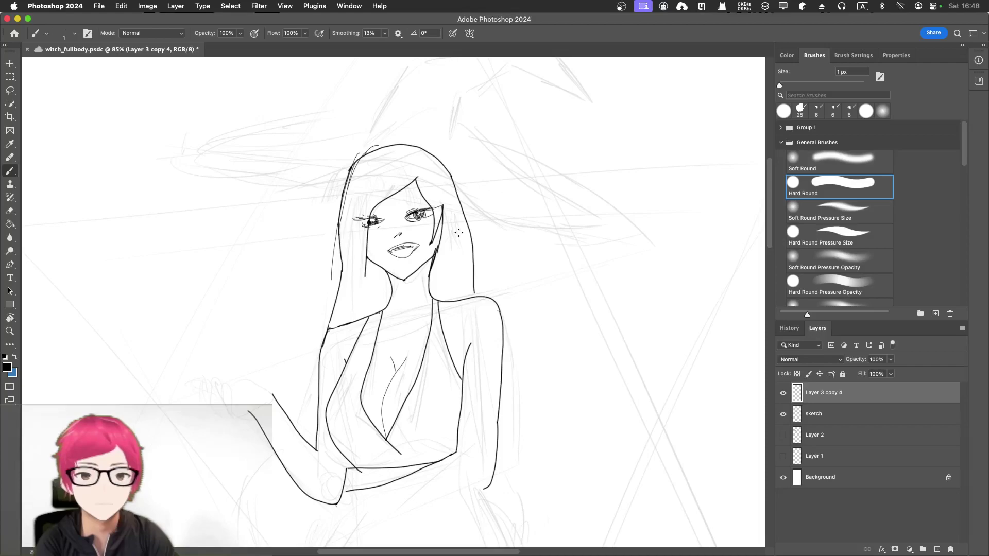
Step: Darken both irises and thicken the upper lids and lashes with repeated short strokes
{"action": "mouse_move", "coordinate": [428, 210]}
{"action": "left_mouse_down"}
{"action": "mouse_move", "coordinate": [425, 200]}
{"action": "mouse_move", "coordinate": [408, 206]}
{"action": "left_mouse_up"}
{"action": "mouse_move", "coordinate": [432, 213]}
{"action": "left_mouse_down"}
{"action": "mouse_move", "coordinate": [419, 203]}
{"action": "mouse_move", "coordinate": [425, 210]}
{"action": "mouse_move", "coordinate": [413, 221]}
{"action": "left_mouse_up"}
{"action": "key", "text": "ctrl+z"}
{"action": "mouse_move", "coordinate": [433, 212]}
{"action": "left_mouse_down"}
{"action": "mouse_move", "coordinate": [362, 219]}
{"action": "mouse_move", "coordinate": [359, 229]}
{"action": "left_mouse_up"}
{"action": "mouse_move", "coordinate": [381, 223]}
{"action": "left_mouse_down"}
{"action": "mouse_move", "coordinate": [367, 232]}
{"action": "mouse_move", "coordinate": [360, 222]}
{"action": "left_mouse_up"}
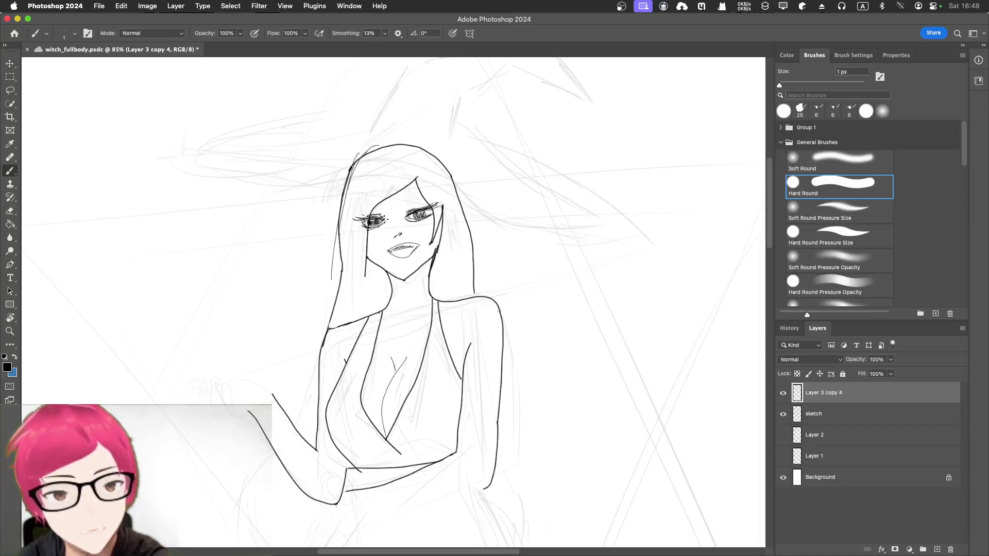
{"action": "mouse_move", "coordinate": [416, 212]}
{"action": "left_mouse_down"}
{"action": "mouse_move", "coordinate": [409, 228]}
{"action": "mouse_move", "coordinate": [407, 217]}
{"action": "mouse_move", "coordinate": [430, 204]}
{"action": "left_mouse_up"}
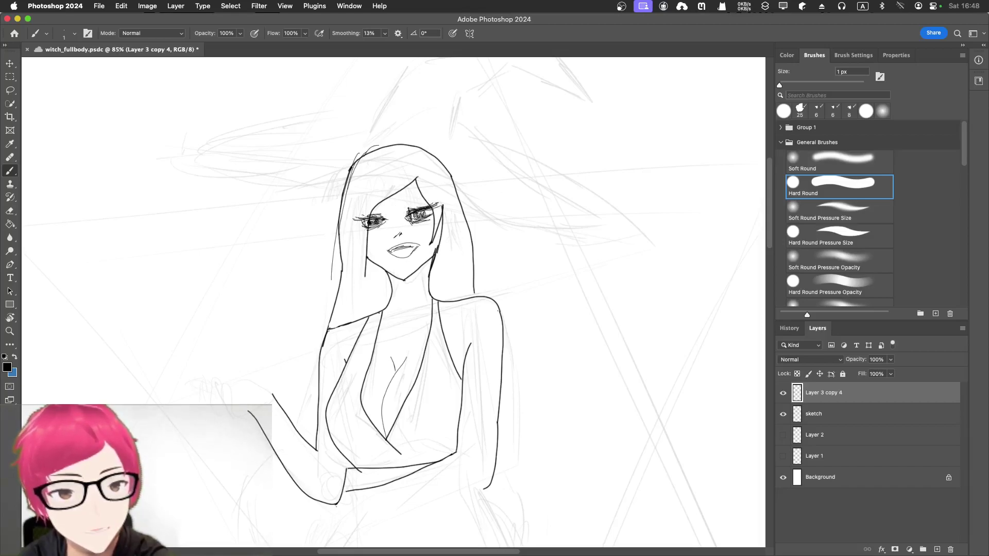
{"action": "mouse_move", "coordinate": [360, 214]}
{"action": "left_mouse_down"}
{"action": "mouse_move", "coordinate": [382, 211]}
{"action": "mouse_move", "coordinate": [386, 222]}
{"action": "left_mouse_up"}
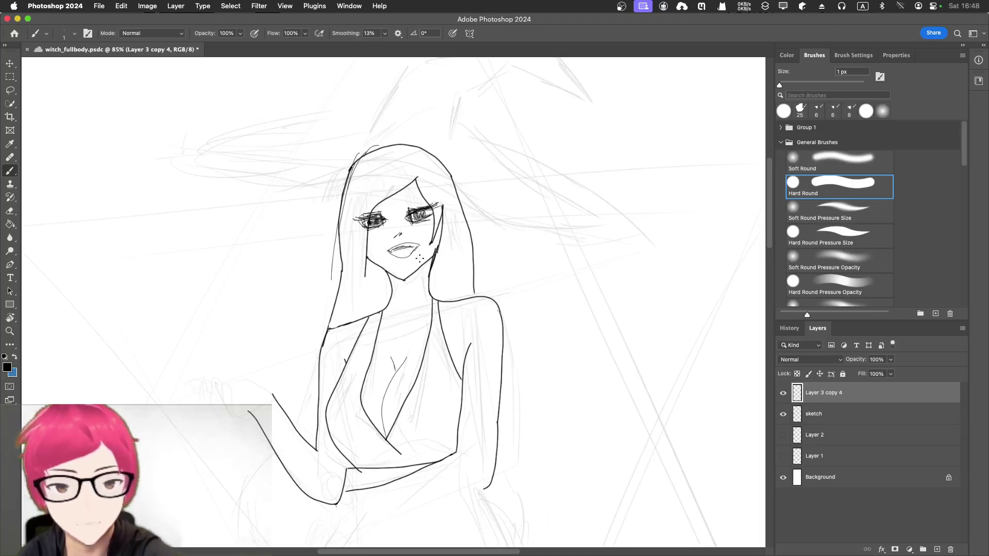
Step: Lasso the mouth and scale it down to about 78% width and 75% height
{"action": "key", "text": "l"}
{"action": "mouse_move", "coordinate": [420, 259]}
{"action": "left_mouse_down"}
{"action": "mouse_move", "coordinate": [417, 236]}
{"action": "mouse_move", "coordinate": [381, 253]}
{"action": "mouse_move", "coordinate": [421, 255]}
{"action": "left_mouse_up"}
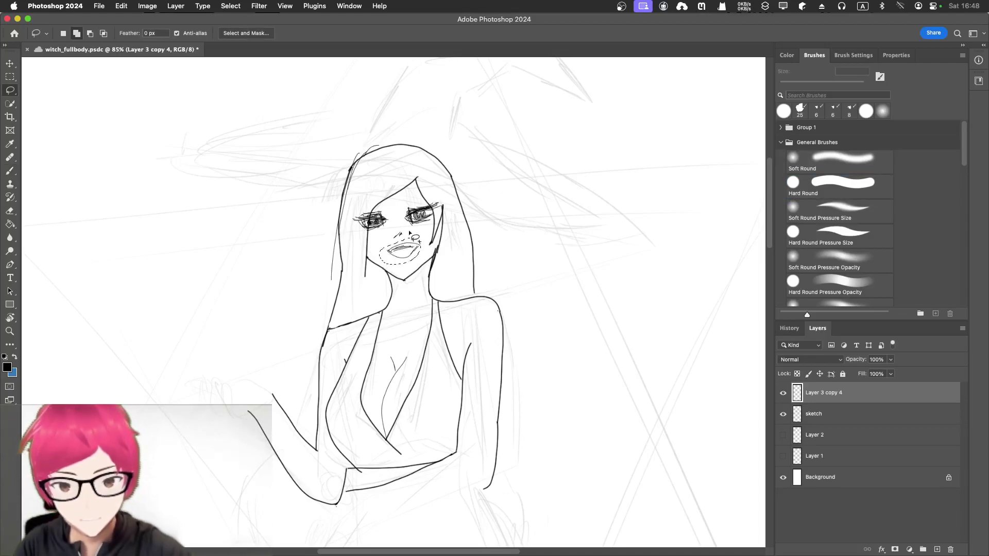
{"action": "key", "text": "ctrl+t"}
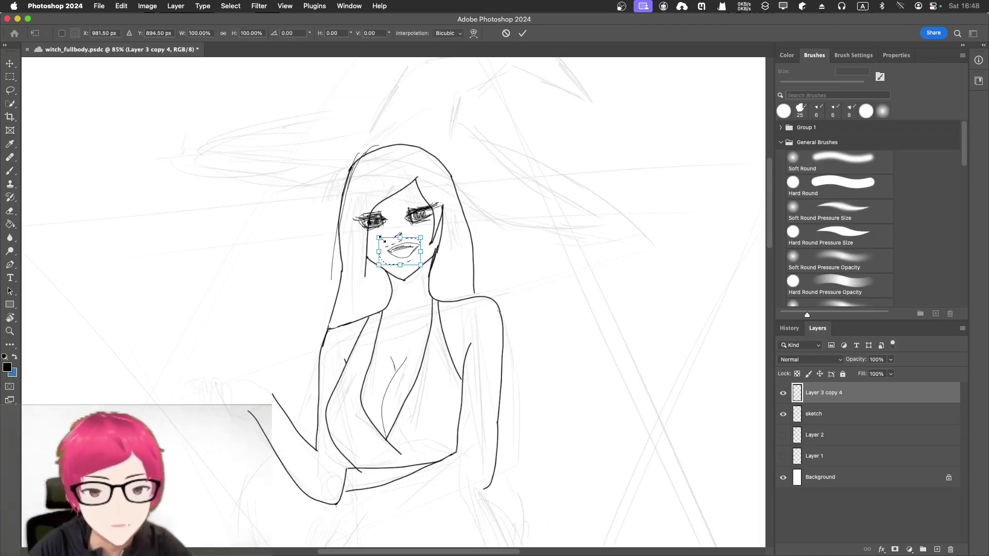
{"action": "left_click_drag", "start_coordinate": [382, 240], "coordinate": [402, 255]}
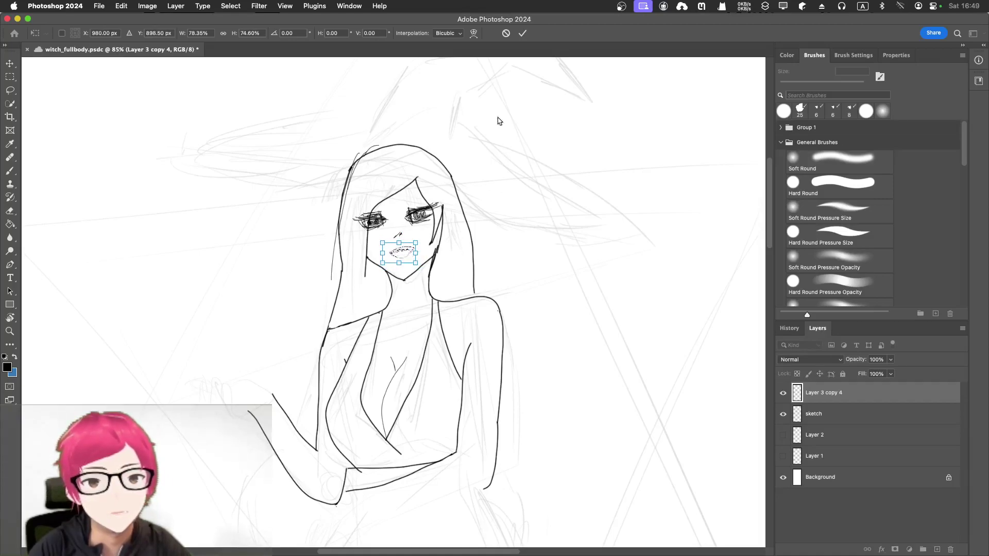
{"action": "left_click", "coordinate": [521, 34]}
{"action": "key", "text": "l"}
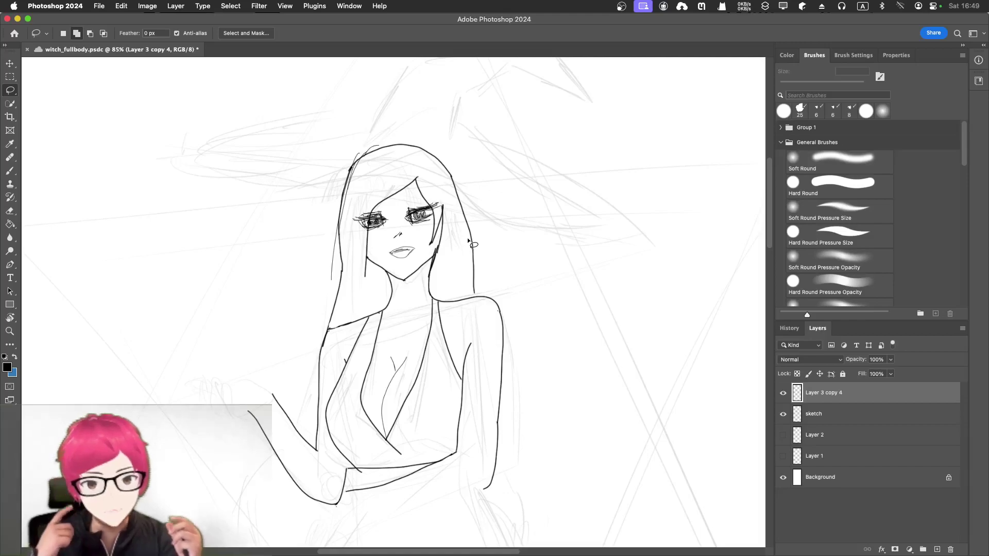
{"action": "left_click", "coordinate": [783, 395]}
{"action": "left_click", "coordinate": [783, 393]}
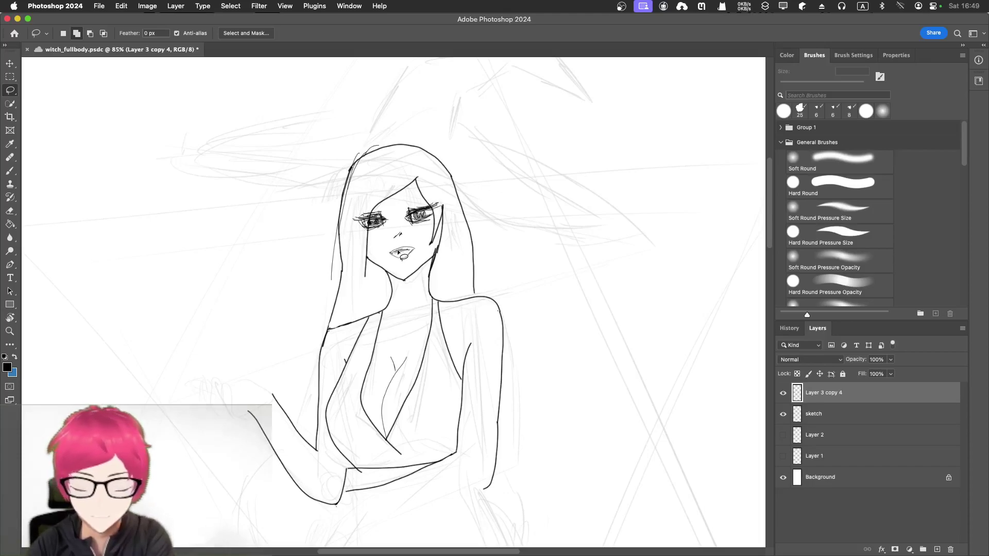
{"action": "key", "text": "super+t"}
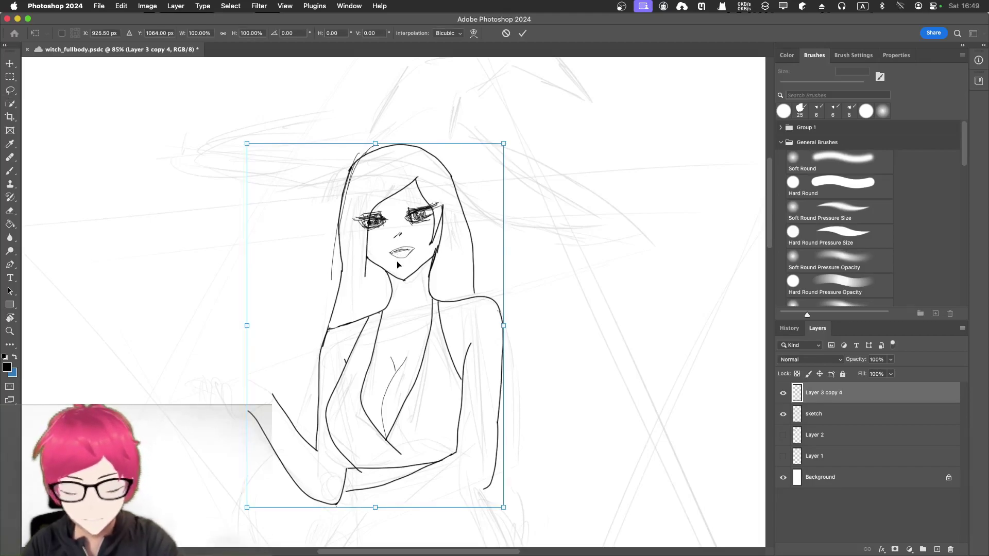
{"action": "left_click", "coordinate": [525, 35]}
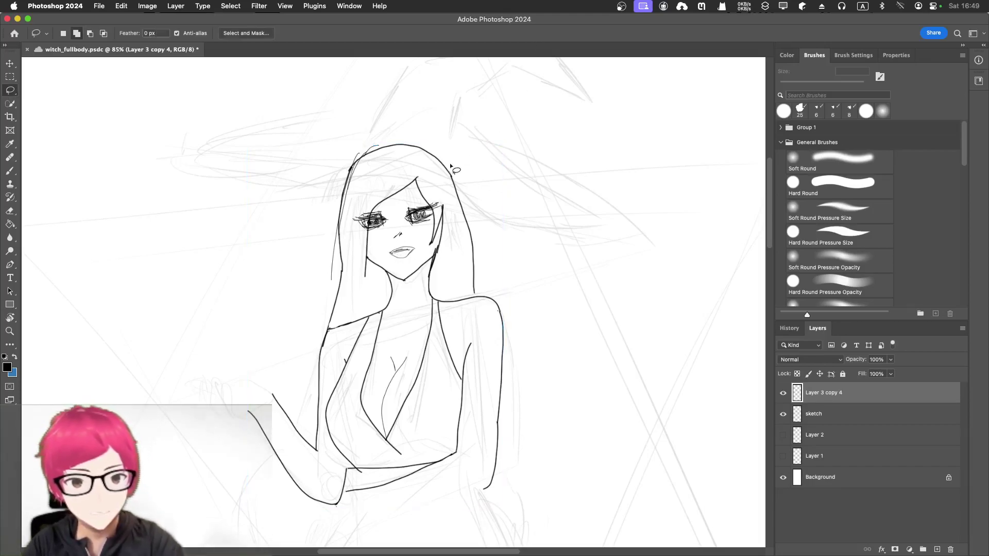
Step: Try to shift the mouth slightly with a lasso selection and Free Transform
{"action": "mouse_move", "coordinate": [394, 248]}
{"action": "left_mouse_down"}
{"action": "mouse_move", "coordinate": [410, 266]}
{"action": "mouse_move", "coordinate": [417, 243]}
{"action": "mouse_move", "coordinate": [404, 238]}
{"action": "mouse_move", "coordinate": [404, 258]}
{"action": "left_mouse_up"}
{"action": "key", "text": "super+t"}
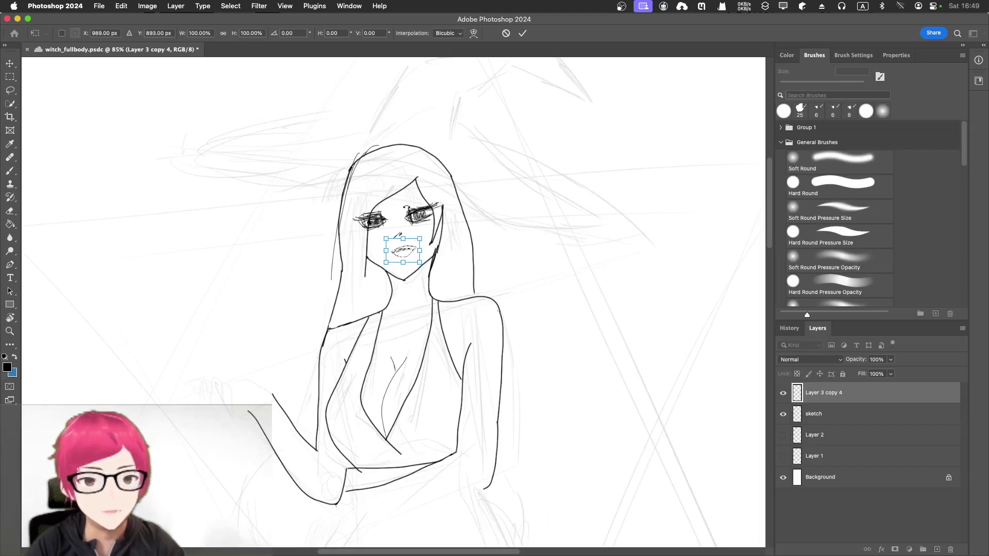
{"action": "left_click", "coordinate": [522, 34]}
{"action": "key", "text": "l"}
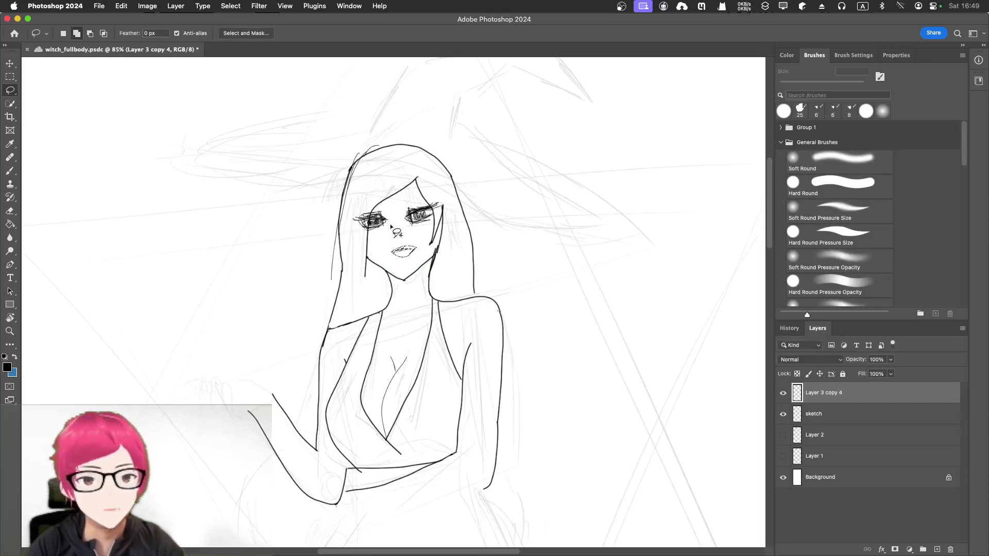
Step: Try to move the left-hand eye slightly inward and down with the mouth still selected, then undo the moves and deselect
{"action": "mouse_move", "coordinate": [384, 212]}
{"action": "left_mouse_down"}
{"action": "mouse_move", "coordinate": [352, 216]}
{"action": "mouse_move", "coordinate": [353, 234]}
{"action": "mouse_move", "coordinate": [369, 241]}
{"action": "mouse_move", "coordinate": [392, 206]}
{"action": "left_mouse_up"}
{"action": "key", "text": "ctrl+t"}
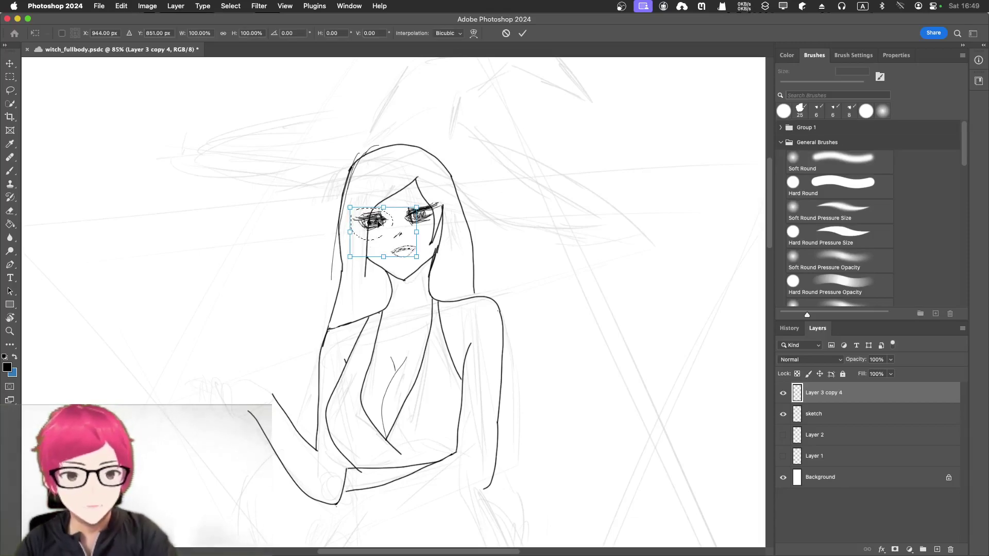
{"action": "left_click_drag", "start_coordinate": [376, 231], "coordinate": [377, 231]}
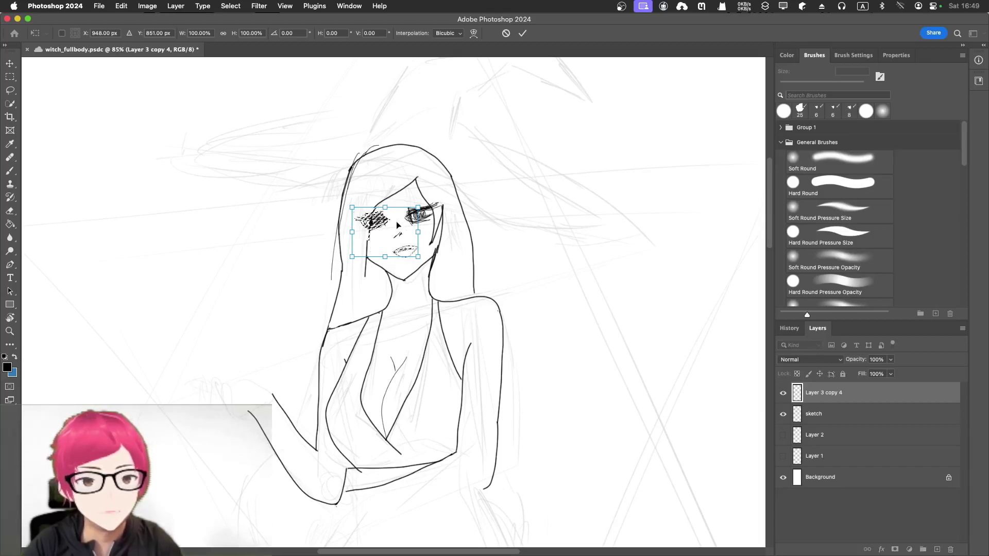
{"action": "key", "text": "Down"}
{"action": "key", "text": "Down"}
{"action": "key", "text": "Down"}
{"action": "key", "text": "Down"}
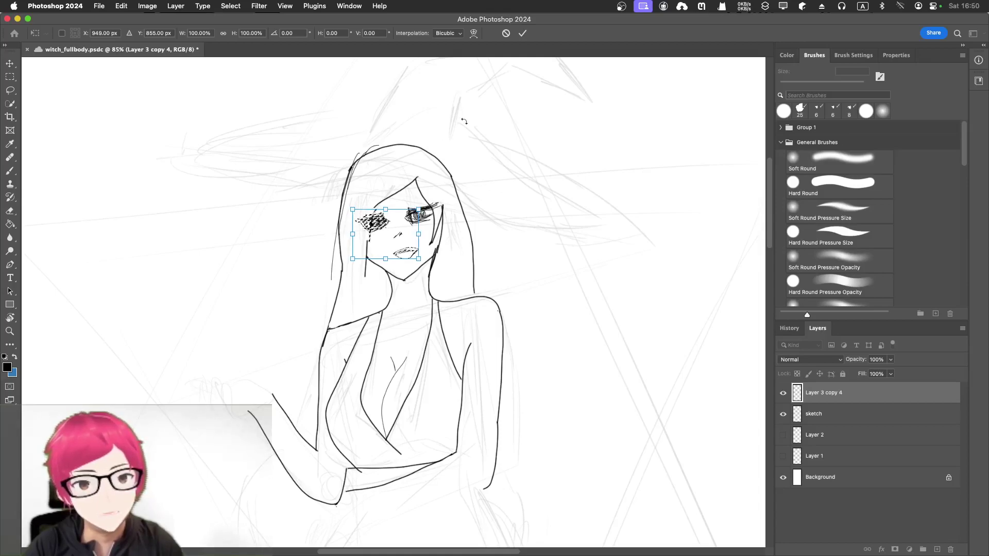
{"action": "left_click", "coordinate": [523, 32]}
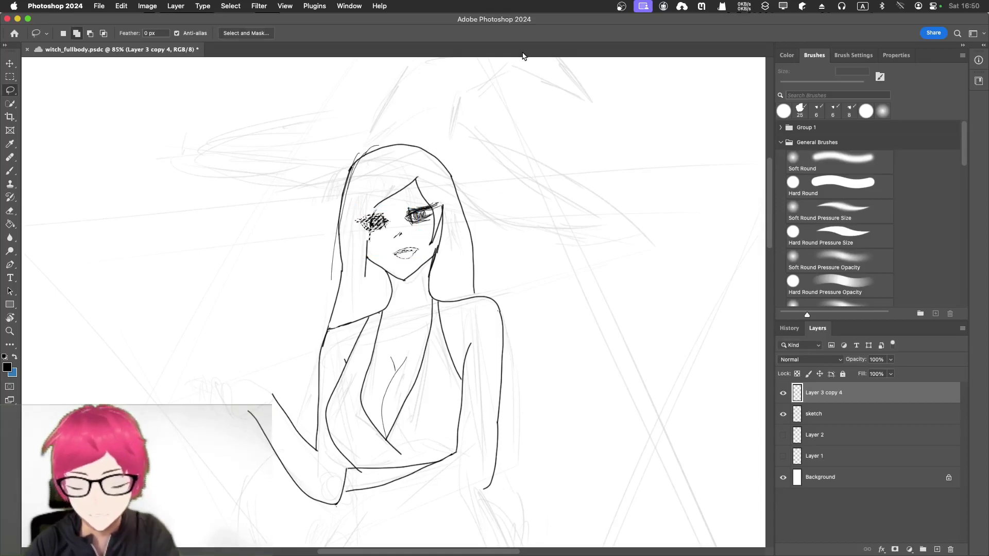
{"action": "key", "text": "super+z"}
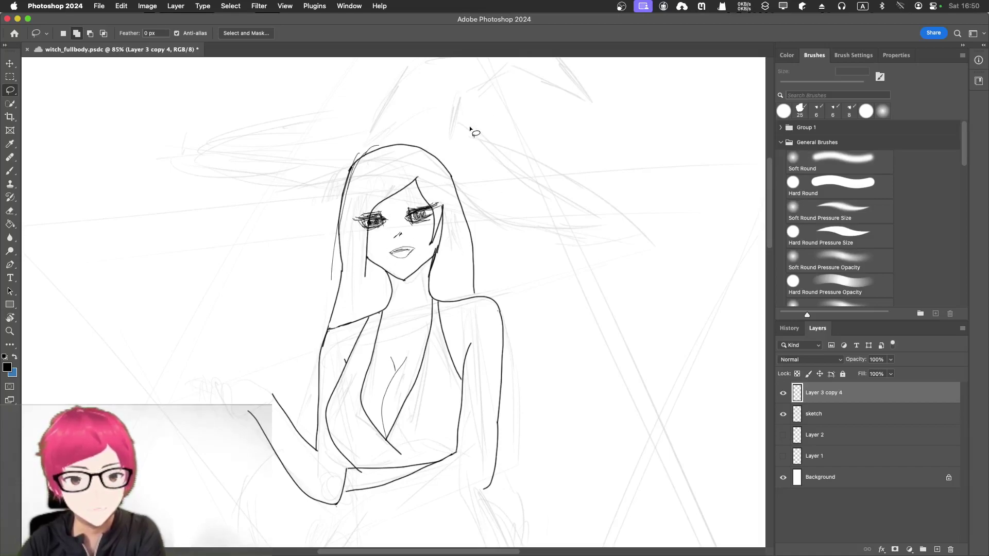
{"action": "key", "text": "super+d"}
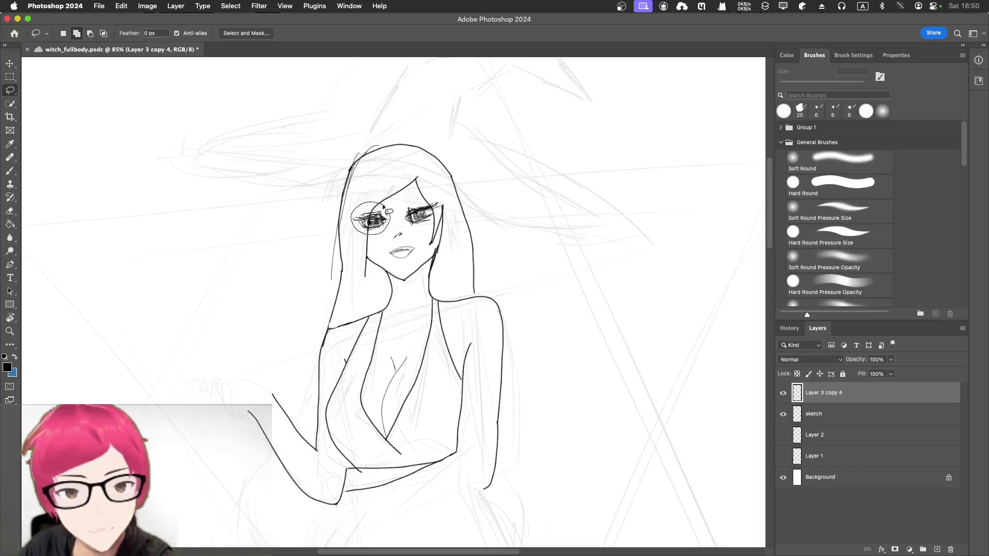
Step: Move only the selected left-hand eye slightly inward and down with Free Transform, and clear the selection
{"action": "key", "text": "super+t"}
{"action": "left_click_drag", "start_coordinate": [379, 227], "coordinate": [384, 227]}
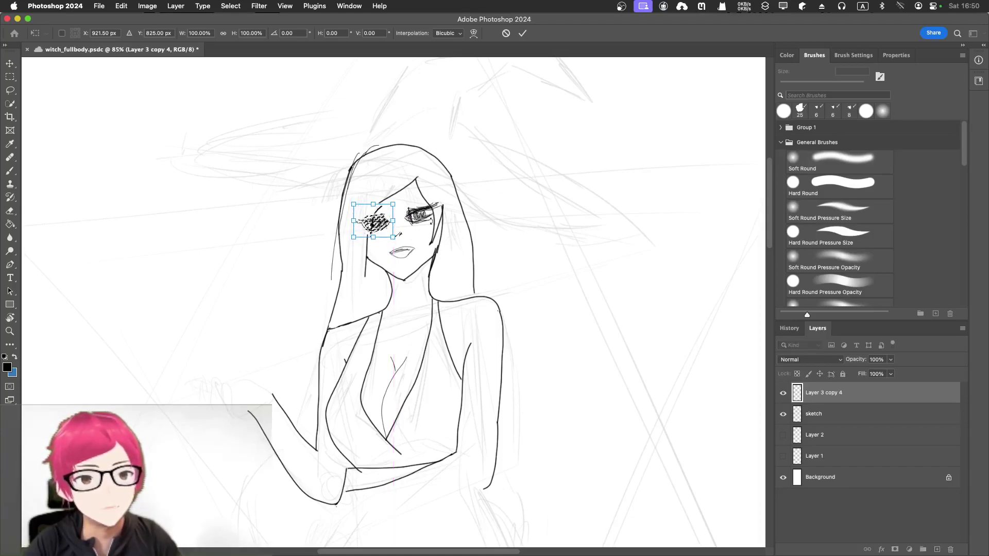
{"action": "left_click", "coordinate": [522, 33]}
{"action": "key", "text": "ctrl+d"}
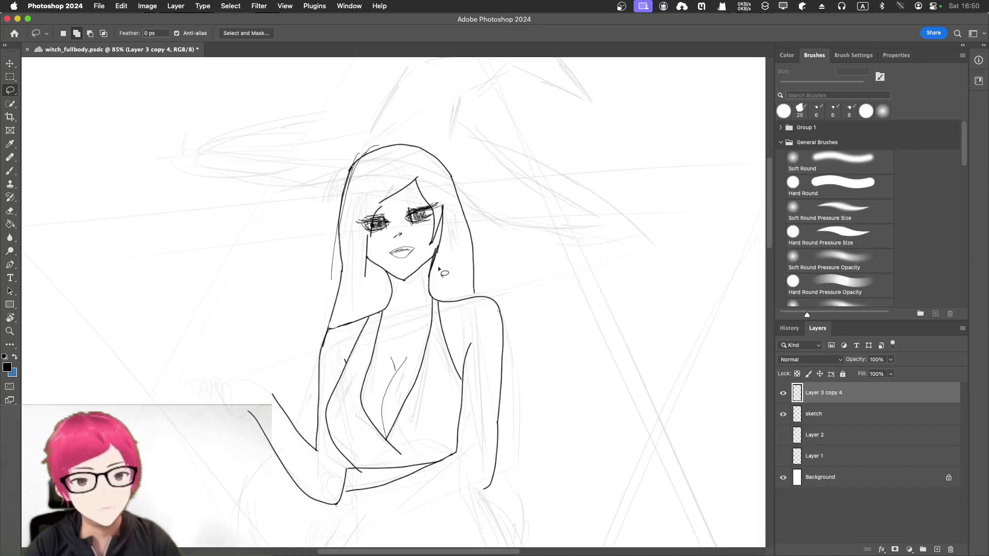
Step: Ink the hair locks framing the left-hand side of the face with a 3 px Hard Round brush
{"action": "key", "text": "b"}
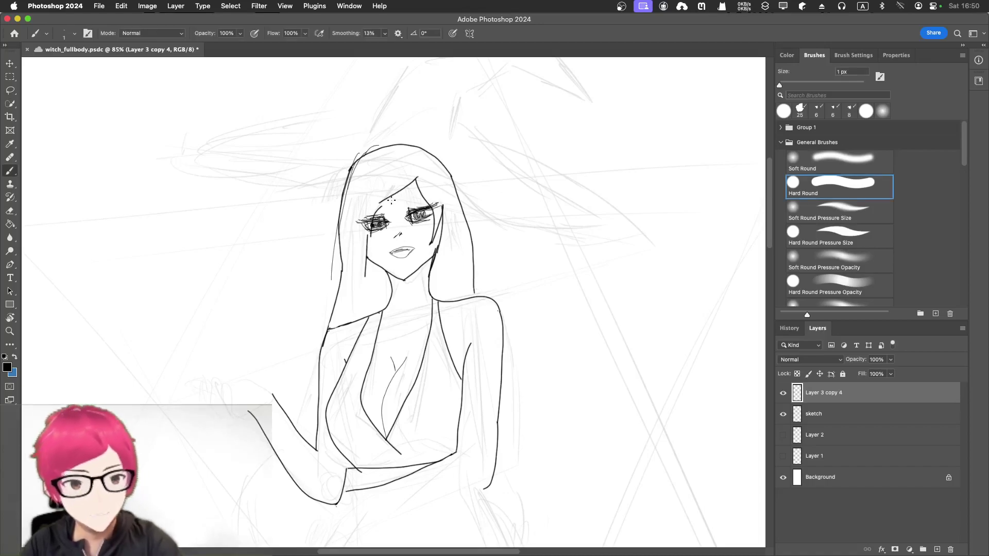
{"action": "key", "text": "bracketright"}
{"action": "key", "text": "bracketright"}
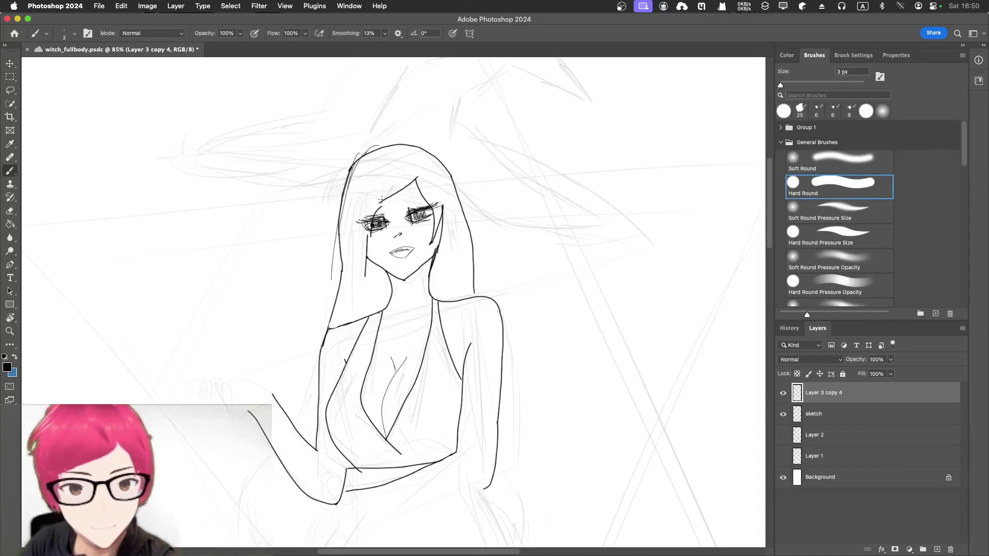
{"action": "left_click_drag", "start_coordinate": [367, 231], "coordinate": [365, 264]}
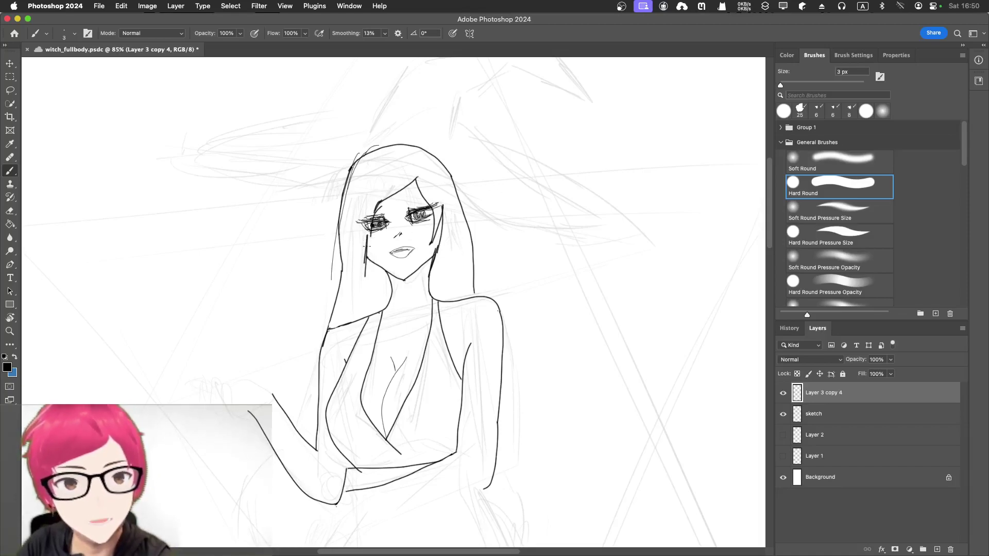
{"action": "mouse_move", "coordinate": [359, 192]}
{"action": "left_mouse_down"}
{"action": "mouse_move", "coordinate": [359, 267]}
{"action": "mouse_move", "coordinate": [363, 255]}
{"action": "left_mouse_up"}
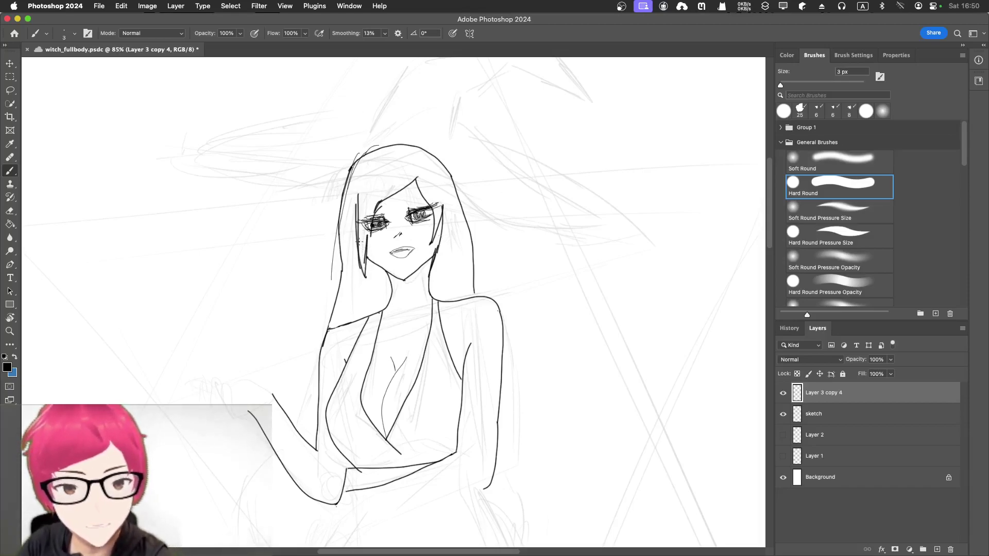
Step: Thicken the outer hair outline with extra strokes down both sides and over the crown of the head
{"action": "left_click_drag", "start_coordinate": [345, 201], "coordinate": [337, 304]}
{"action": "left_click_drag", "start_coordinate": [342, 233], "coordinate": [319, 368]}
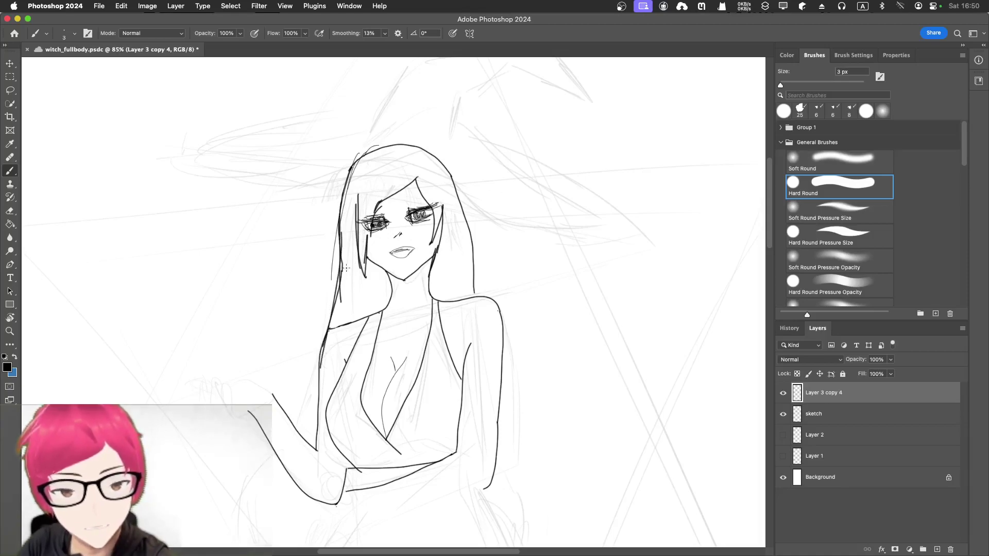
{"action": "left_click_drag", "start_coordinate": [362, 153], "coordinate": [335, 284]}
{"action": "mouse_move", "coordinate": [352, 169]}
{"action": "left_mouse_down"}
{"action": "mouse_move", "coordinate": [335, 306]}
{"action": "mouse_move", "coordinate": [389, 147]}
{"action": "mouse_move", "coordinate": [432, 150]}
{"action": "left_mouse_up"}
{"action": "mouse_move", "coordinate": [366, 151]}
{"action": "left_mouse_down"}
{"action": "mouse_move", "coordinate": [425, 149]}
{"action": "mouse_move", "coordinate": [450, 177]}
{"action": "mouse_move", "coordinate": [439, 158]}
{"action": "mouse_move", "coordinate": [478, 263]}
{"action": "left_mouse_up"}
{"action": "mouse_move", "coordinate": [456, 202]}
{"action": "left_mouse_down"}
{"action": "mouse_move", "coordinate": [469, 270]}
{"action": "mouse_move", "coordinate": [472, 299]}
{"action": "left_mouse_up"}
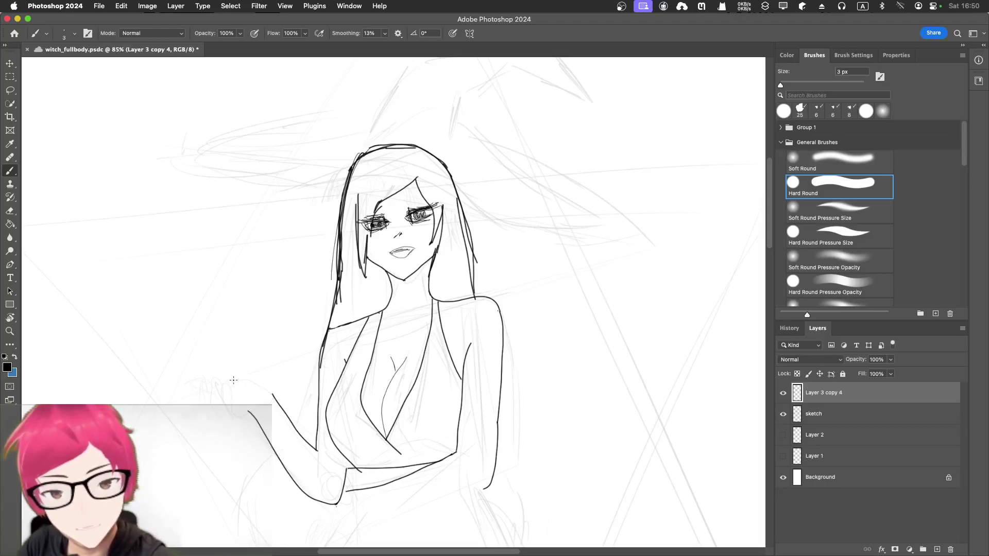
Step: Ink the raised hand at the end of the left-hand forearm, drawing the wrist line, curled fingers and palm edge
{"action": "left_click_drag", "start_coordinate": [232, 384], "coordinate": [274, 388]}
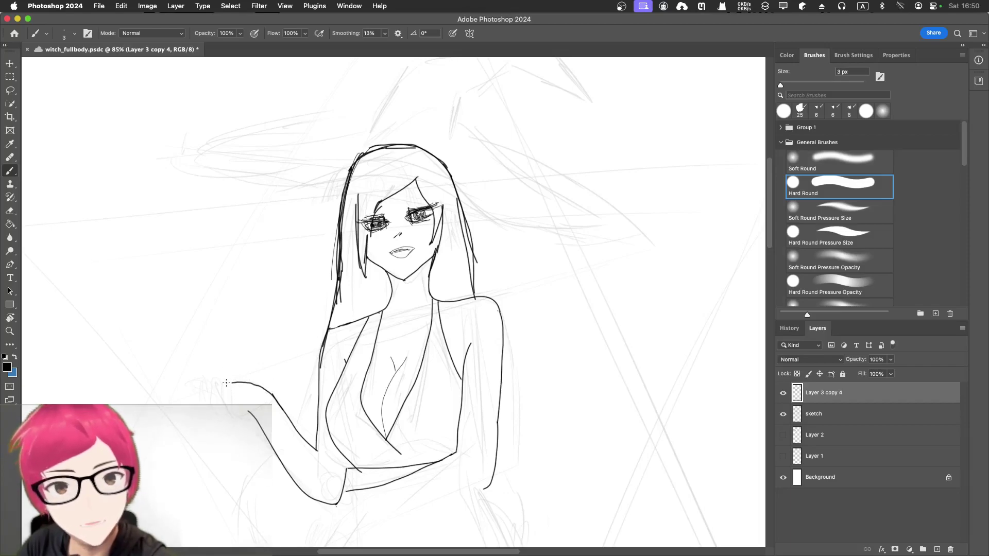
{"action": "left_click_drag", "start_coordinate": [221, 380], "coordinate": [231, 402]}
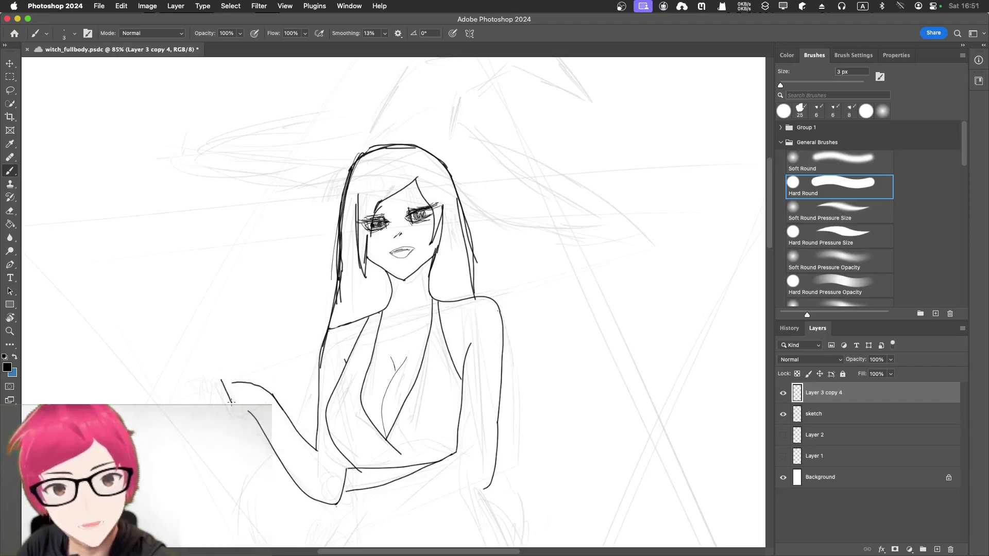
{"action": "key", "text": "cmd+z"}
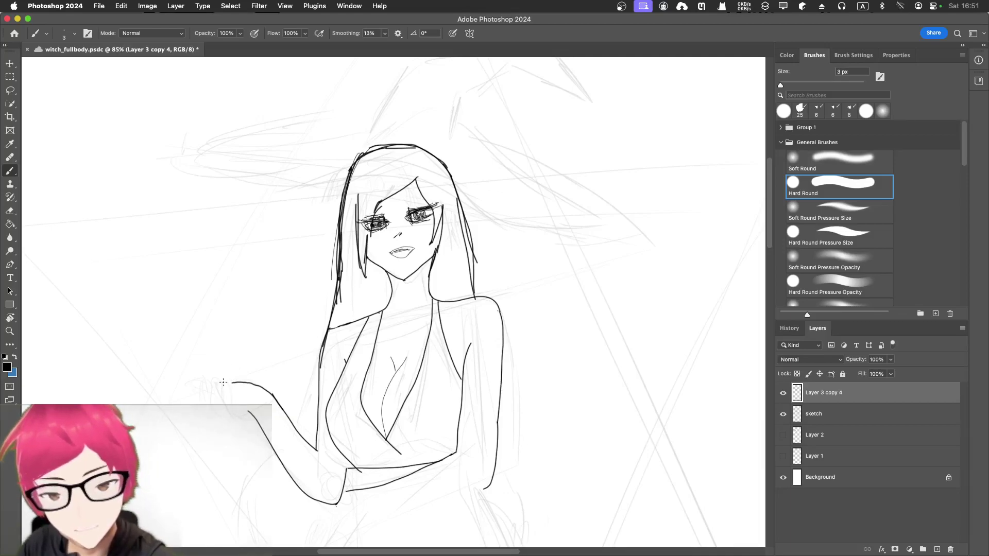
{"action": "mouse_move", "coordinate": [221, 382]}
{"action": "left_mouse_down"}
{"action": "mouse_move", "coordinate": [234, 418]}
{"action": "mouse_move", "coordinate": [251, 405]}
{"action": "mouse_move", "coordinate": [220, 399]}
{"action": "mouse_move", "coordinate": [215, 384]}
{"action": "mouse_move", "coordinate": [217, 397]}
{"action": "mouse_move", "coordinate": [217, 380]}
{"action": "mouse_move", "coordinate": [213, 407]}
{"action": "mouse_move", "coordinate": [208, 386]}
{"action": "left_mouse_up"}
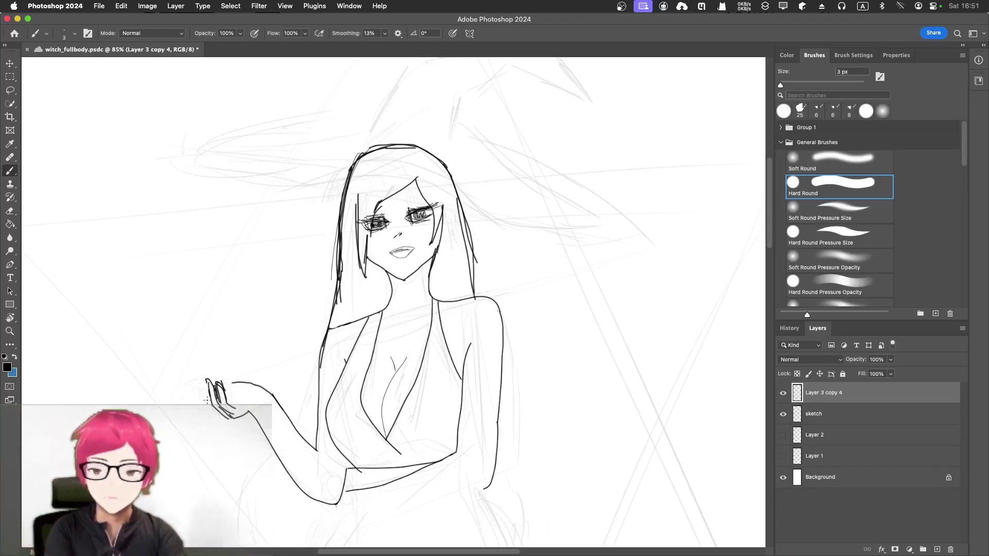
{"action": "left_click_drag", "start_coordinate": [201, 379], "coordinate": [220, 422]}
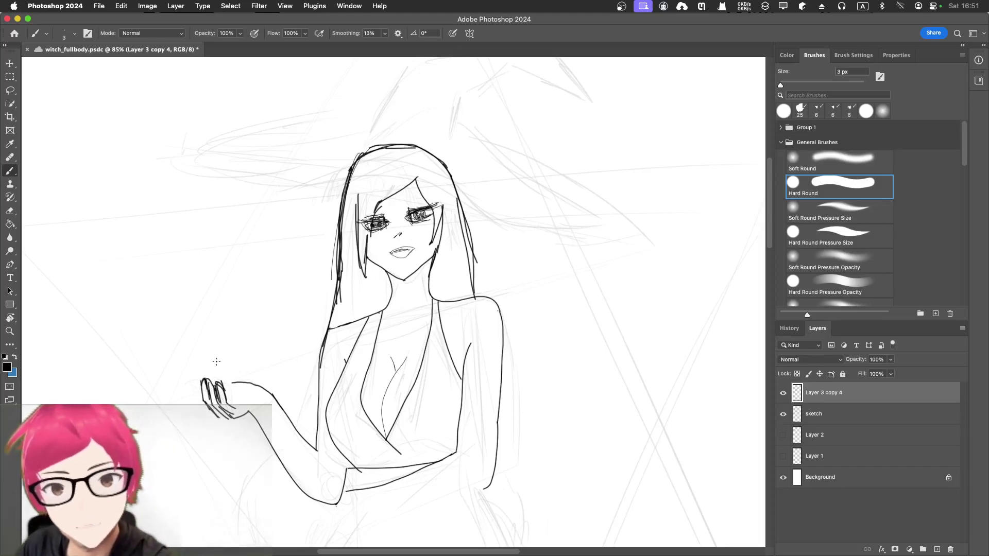
{"action": "mouse_move", "coordinate": [200, 389]}
{"action": "left_mouse_down"}
{"action": "mouse_move", "coordinate": [199, 406]}
{"action": "mouse_move", "coordinate": [194, 390]}
{"action": "mouse_move", "coordinate": [209, 415]}
{"action": "mouse_move", "coordinate": [221, 415]}
{"action": "mouse_move", "coordinate": [208, 407]}
{"action": "mouse_move", "coordinate": [224, 417]}
{"action": "mouse_move", "coordinate": [209, 420]}
{"action": "mouse_move", "coordinate": [247, 412]}
{"action": "left_mouse_up"}
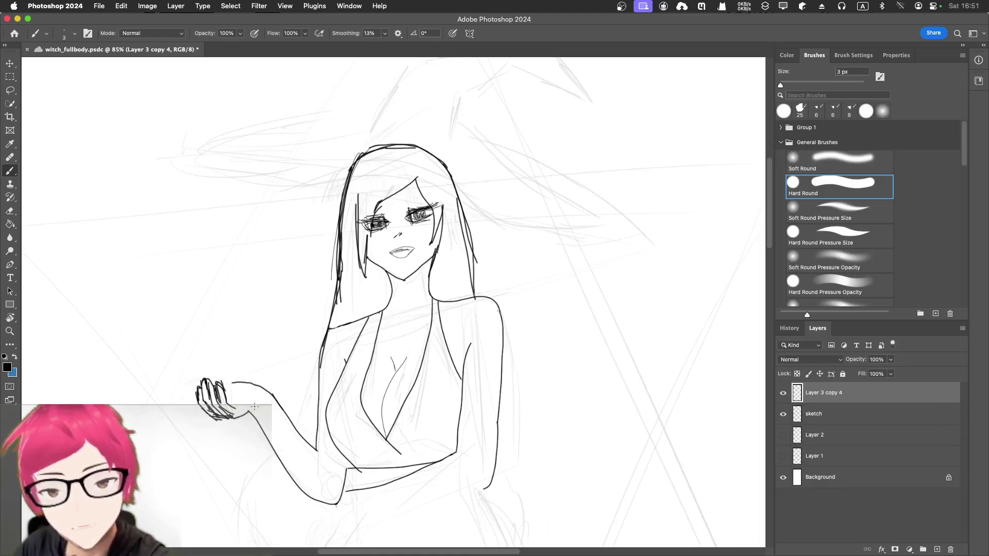
Step: Erase the rough line ends at the raised hand's wrist, redraw the thumb and palm lines joining the forearm, and save the document
{"action": "key", "text": "e"}
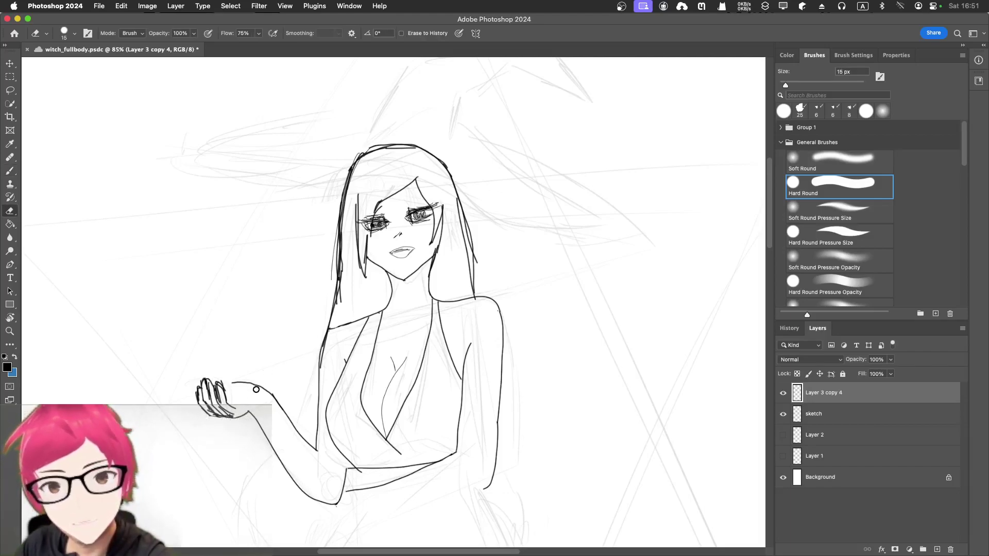
{"action": "key", "text": "b"}
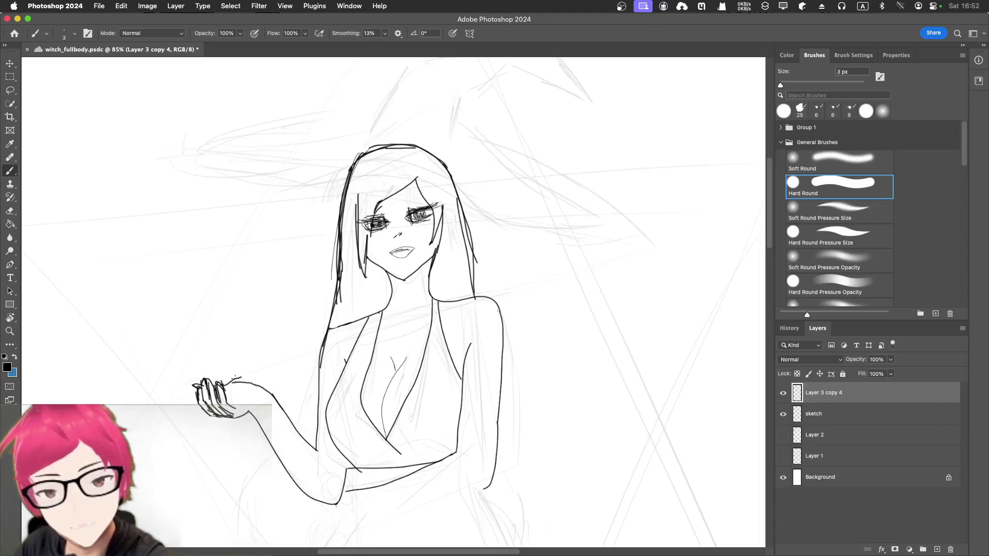
{"action": "key", "text": "e"}
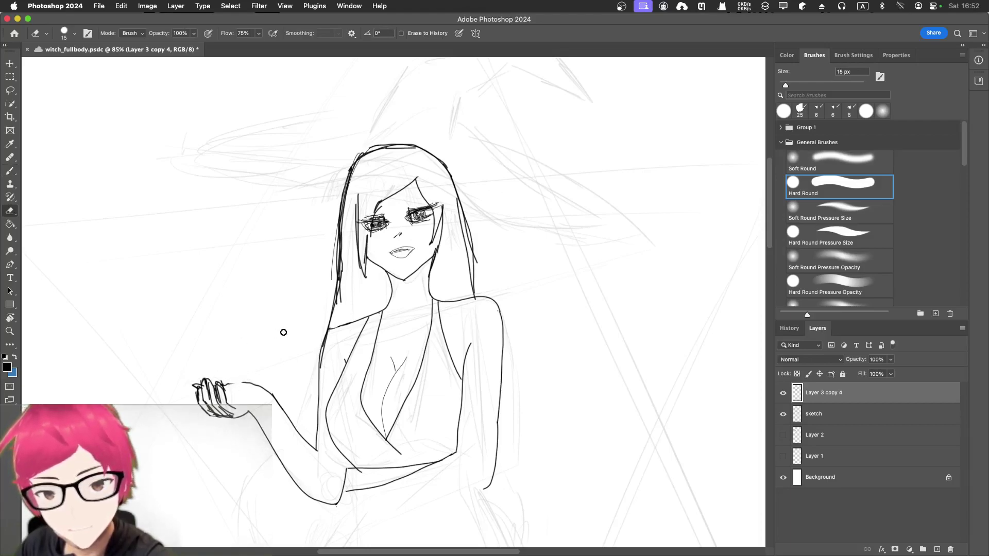
{"action": "mouse_move", "coordinate": [232, 418]}
{"action": "left_mouse_down"}
{"action": "mouse_move", "coordinate": [263, 411]}
{"action": "mouse_move", "coordinate": [250, 422]}
{"action": "left_mouse_up"}
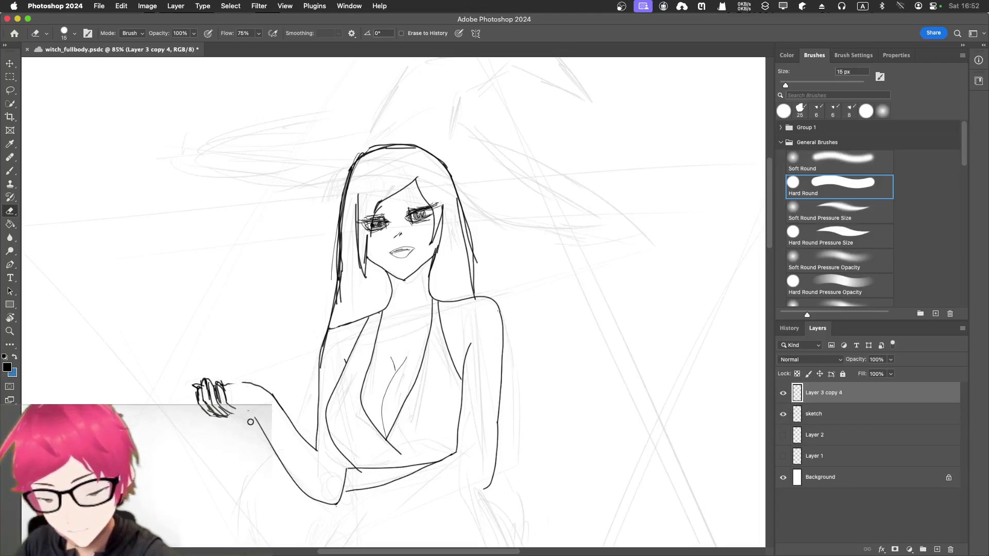
{"action": "key", "text": "b"}
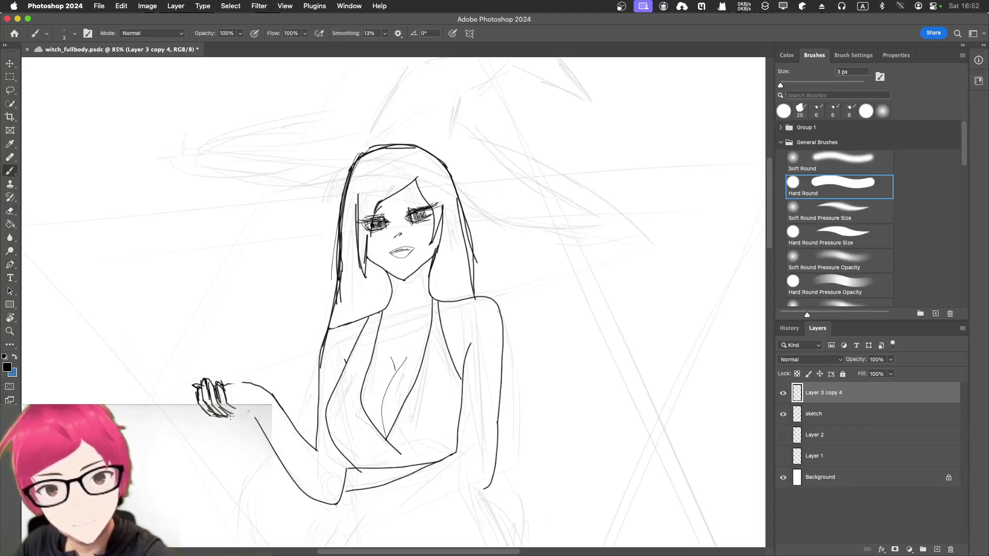
{"action": "mouse_move", "coordinate": [235, 415]}
{"action": "left_mouse_down"}
{"action": "mouse_move", "coordinate": [267, 407]}
{"action": "mouse_move", "coordinate": [252, 410]}
{"action": "left_mouse_up"}
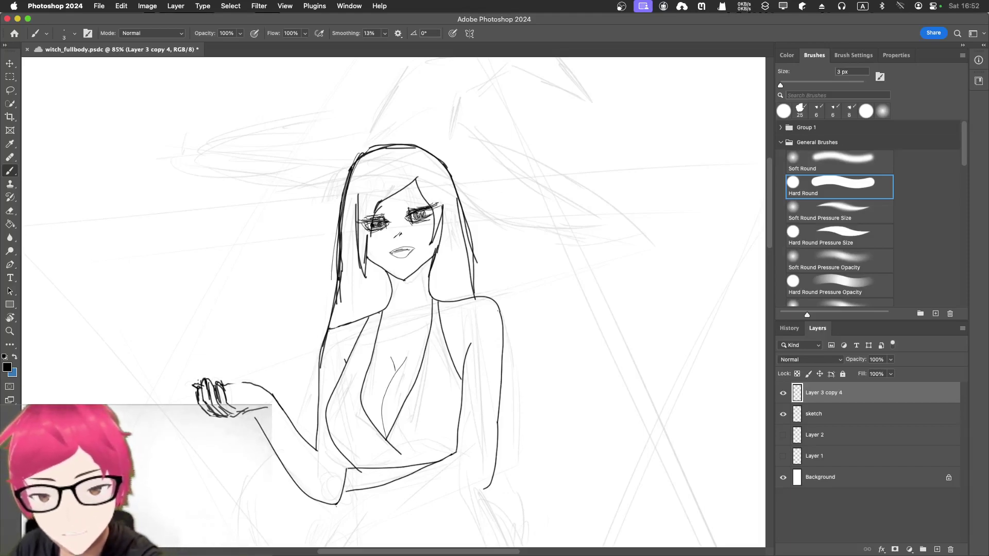
{"action": "mouse_move", "coordinate": [225, 385]}
{"action": "left_mouse_down"}
{"action": "mouse_move", "coordinate": [244, 381]}
{"action": "mouse_move", "coordinate": [257, 398]}
{"action": "mouse_move", "coordinate": [245, 398]}
{"action": "mouse_move", "coordinate": [248, 390]}
{"action": "mouse_move", "coordinate": [260, 399]}
{"action": "mouse_move", "coordinate": [245, 410]}
{"action": "mouse_move", "coordinate": [264, 396]}
{"action": "mouse_move", "coordinate": [252, 412]}
{"action": "mouse_move", "coordinate": [248, 403]}
{"action": "mouse_move", "coordinate": [262, 424]}
{"action": "mouse_move", "coordinate": [253, 387]}
{"action": "left_mouse_up"}
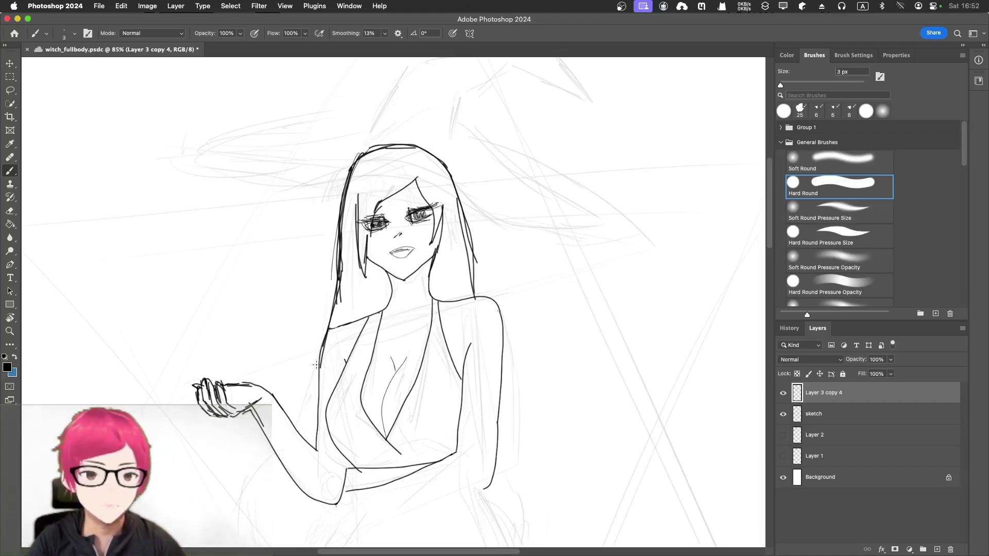
{"action": "key", "text": "super+s"}
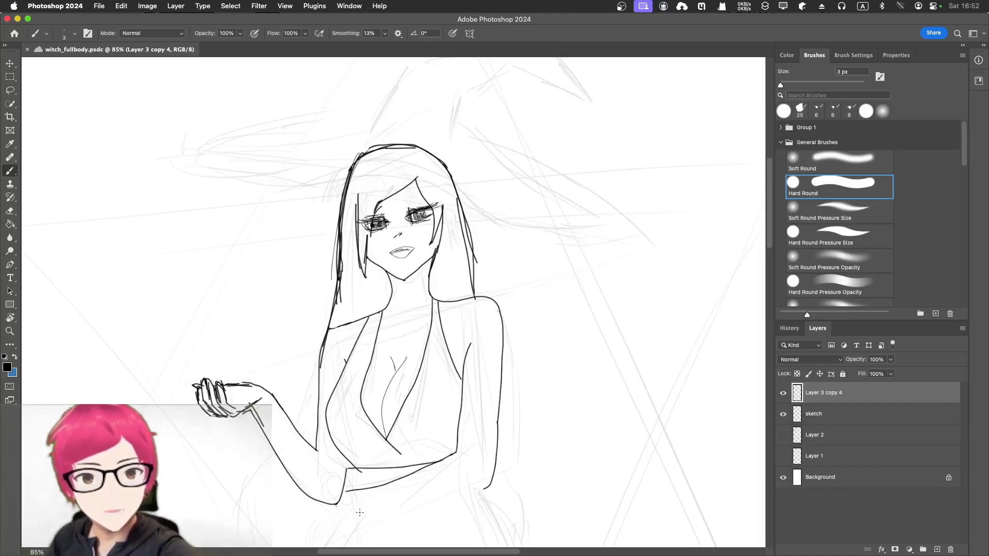
{"action": "left_click_drag", "start_coordinate": [358, 522], "coordinate": [434, 490]}
{"action": "key", "text": "super+z"}
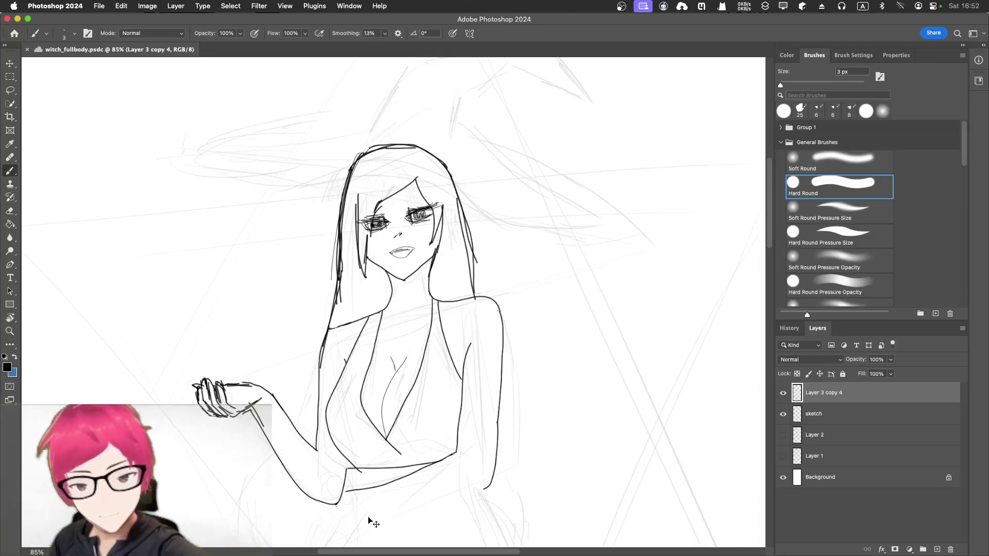
{"action": "left_click", "coordinate": [389, 502], "text": "super"}
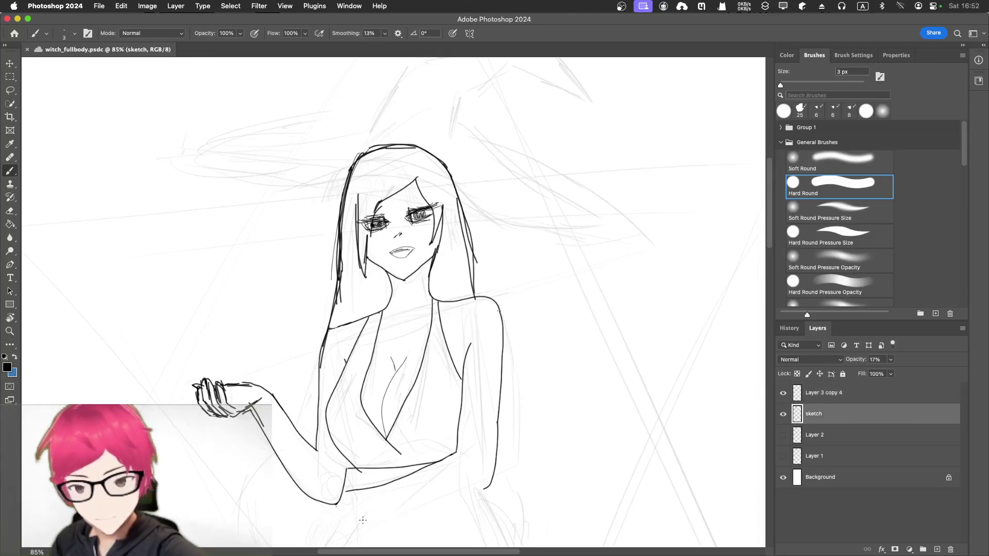
{"action": "double_click", "coordinate": [823, 393]}
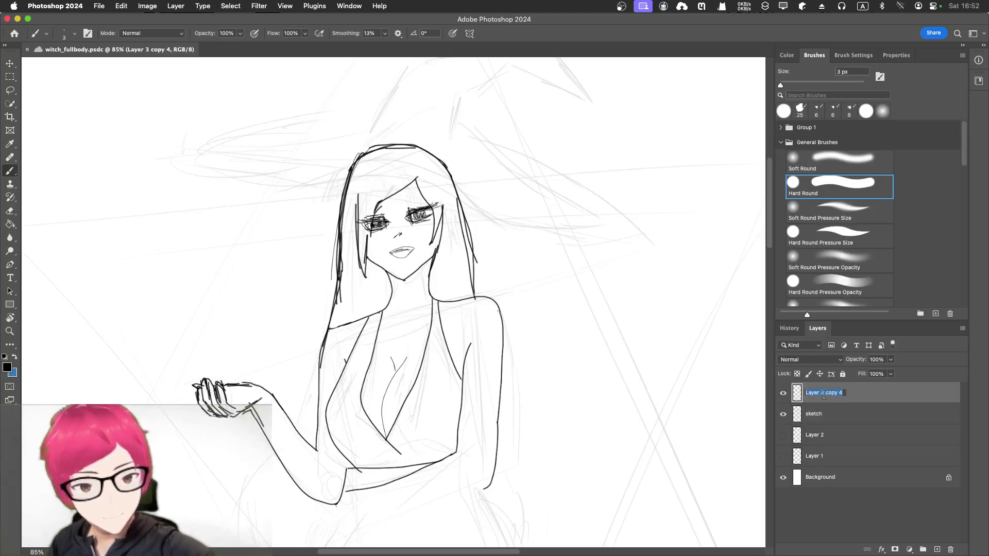
{"action": "left_click", "coordinate": [784, 387]}
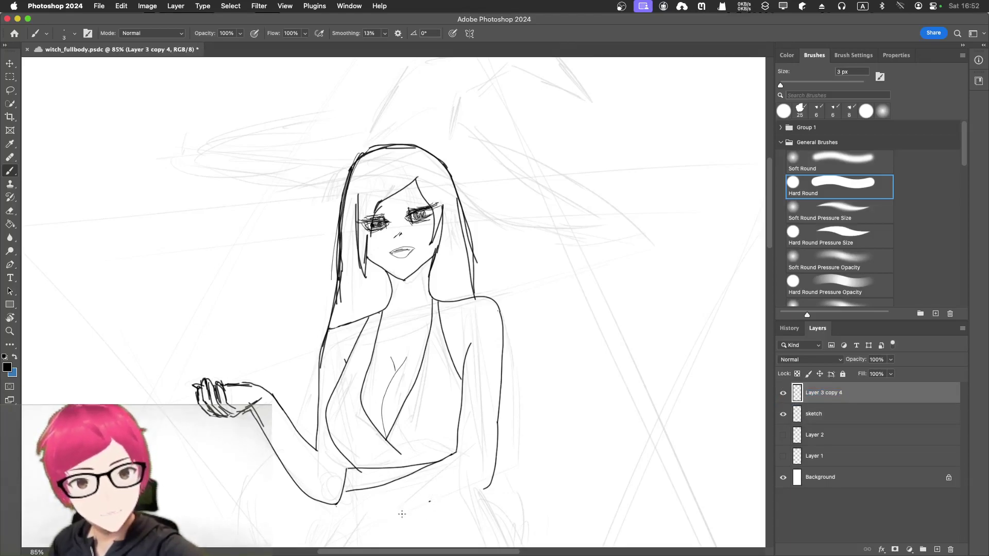
Step: Ink the lower edge of the right-hand forearm with doubled strokes and a short hip curve below the left-hand elbow on Layer 3 copy 4
{"action": "mouse_move", "coordinate": [406, 515]}
{"action": "left_mouse_down"}
{"action": "mouse_move", "coordinate": [468, 490]}
{"action": "mouse_move", "coordinate": [479, 475]}
{"action": "left_mouse_up"}
{"action": "left_click_drag", "start_coordinate": [419, 510], "coordinate": [494, 482]}
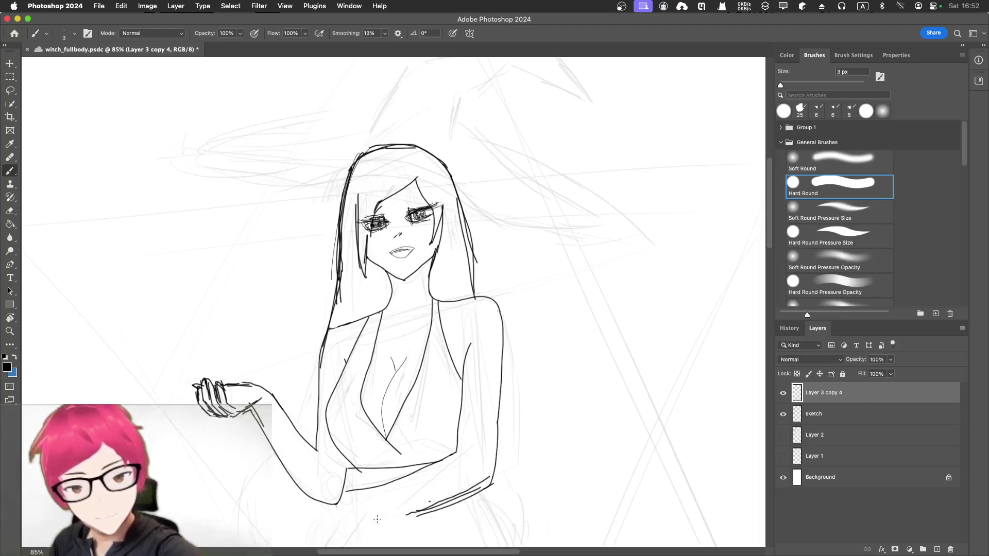
{"action": "left_click_drag", "start_coordinate": [291, 528], "coordinate": [312, 499]}
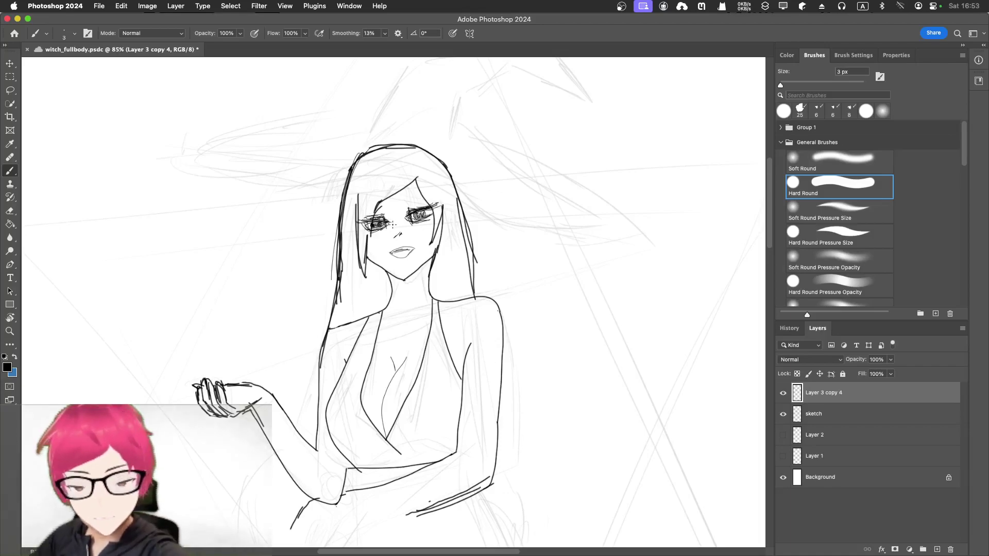
Step: Erase small highlights in both eyes with an 8 px eraser, and darken the upper lids and lashes with the 3 px brush
{"action": "key", "text": "e"}
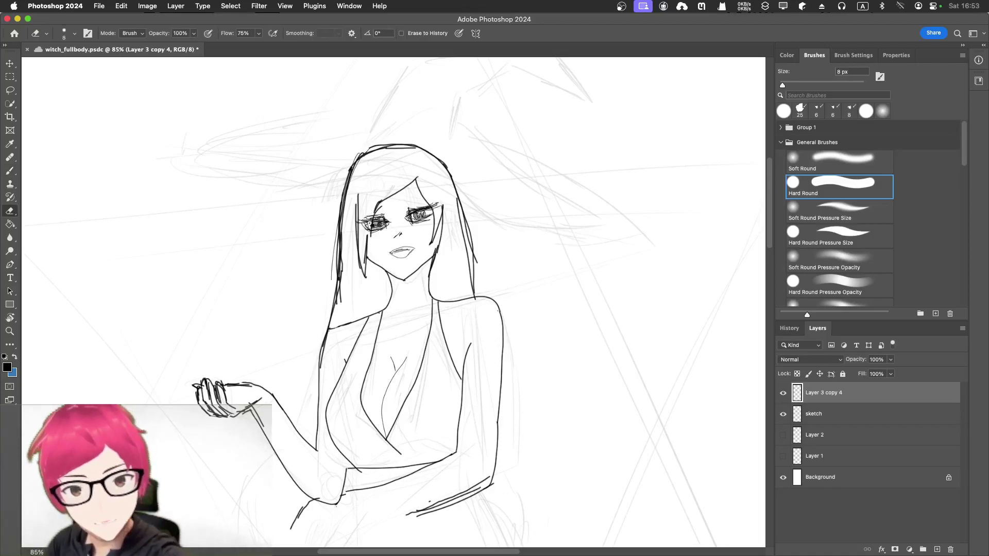
{"action": "mouse_move", "coordinate": [369, 224]}
{"action": "left_mouse_down"}
{"action": "mouse_move", "coordinate": [414, 218]}
{"action": "mouse_move", "coordinate": [424, 206]}
{"action": "left_mouse_up"}
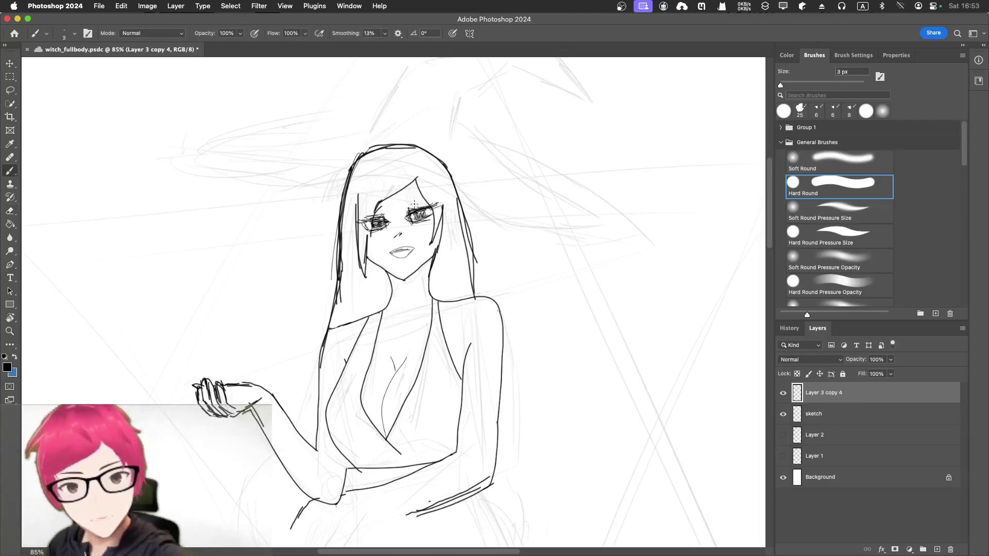
{"action": "mouse_move", "coordinate": [409, 204]}
{"action": "left_mouse_down"}
{"action": "mouse_move", "coordinate": [436, 196]}
{"action": "mouse_move", "coordinate": [354, 215]}
{"action": "mouse_move", "coordinate": [435, 200]}
{"action": "left_mouse_up"}
{"action": "left_click_drag", "start_coordinate": [355, 222], "coordinate": [434, 211]}
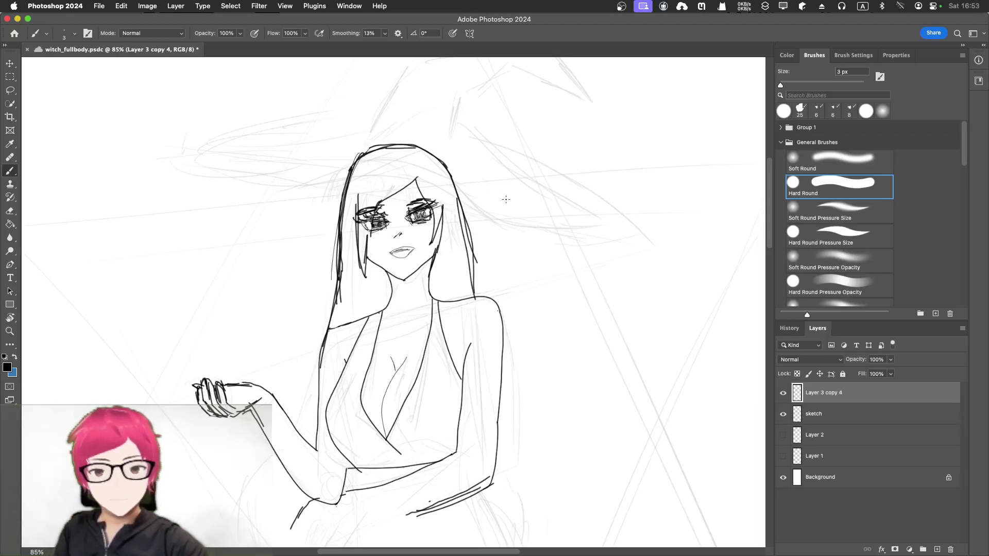
Step: Add strand lines to the hair, thickening the left-hand side and marking short strokes near the tips on both sides
{"action": "mouse_move", "coordinate": [364, 153]}
{"action": "left_mouse_down"}
{"action": "mouse_move", "coordinate": [338, 238]}
{"action": "mouse_move", "coordinate": [325, 348]}
{"action": "left_mouse_up"}
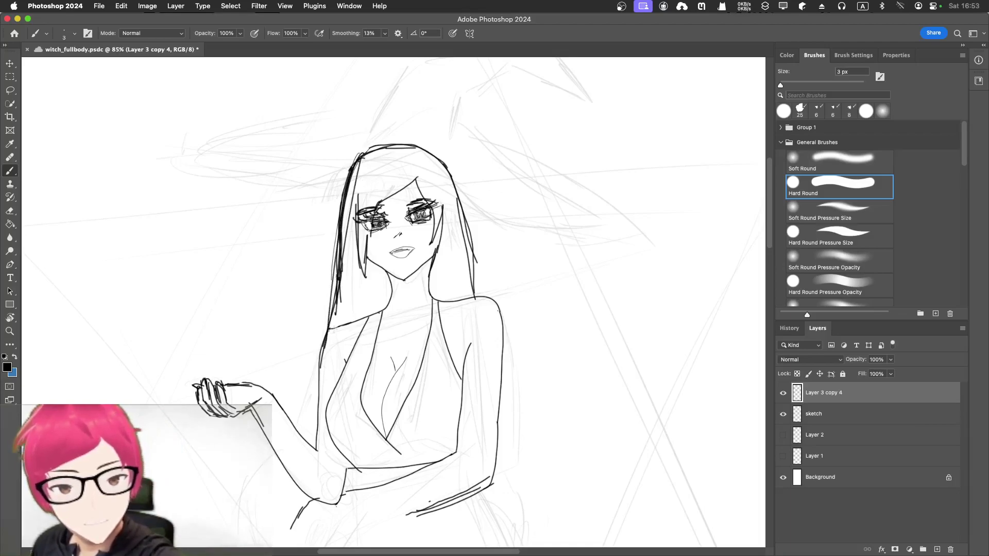
{"action": "left_click_drag", "start_coordinate": [345, 269], "coordinate": [334, 318]}
{"action": "left_click_drag", "start_coordinate": [350, 263], "coordinate": [338, 325]}
{"action": "left_click_drag", "start_coordinate": [349, 263], "coordinate": [342, 309]}
{"action": "left_click_drag", "start_coordinate": [378, 275], "coordinate": [374, 302]}
{"action": "left_click_drag", "start_coordinate": [444, 245], "coordinate": [452, 292]}
{"action": "left_click_drag", "start_coordinate": [456, 224], "coordinate": [472, 274]}
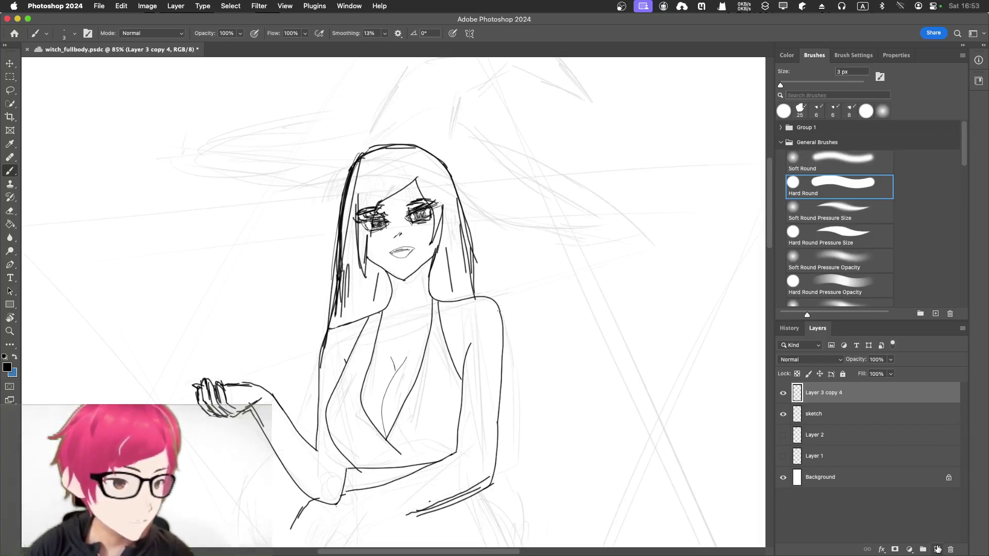
Step: Add a new layer and ink the hat's wide brim with its pointed ends and inner fold lines using the 3 px brush
{"action": "left_click", "coordinate": [937, 549]}
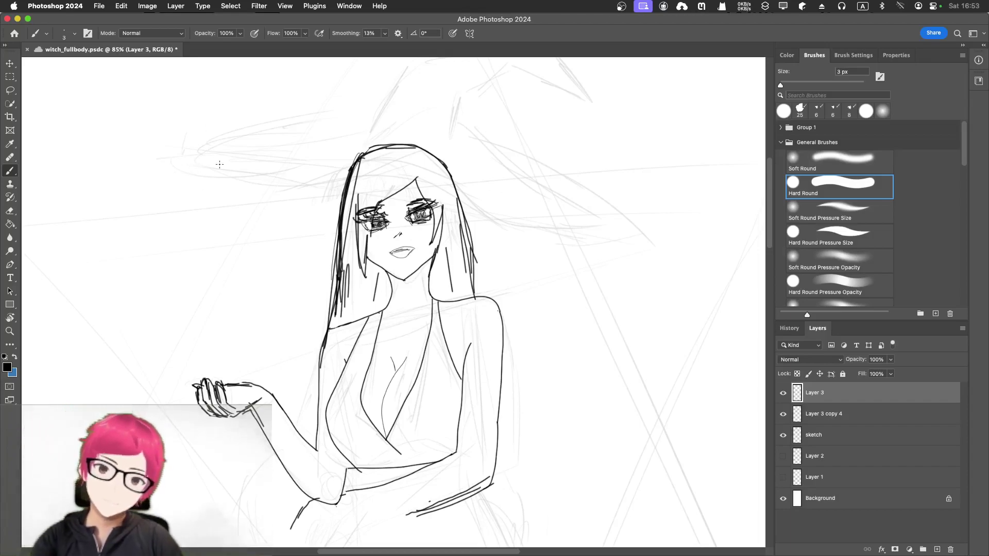
{"action": "mouse_move", "coordinate": [192, 149]}
{"action": "left_mouse_down"}
{"action": "mouse_move", "coordinate": [209, 166]}
{"action": "mouse_move", "coordinate": [258, 176]}
{"action": "mouse_move", "coordinate": [404, 160]}
{"action": "mouse_move", "coordinate": [392, 157]}
{"action": "mouse_move", "coordinate": [429, 167]}
{"action": "mouse_move", "coordinate": [506, 218]}
{"action": "mouse_move", "coordinate": [575, 225]}
{"action": "mouse_move", "coordinate": [562, 221]}
{"action": "mouse_move", "coordinate": [629, 217]}
{"action": "left_mouse_up"}
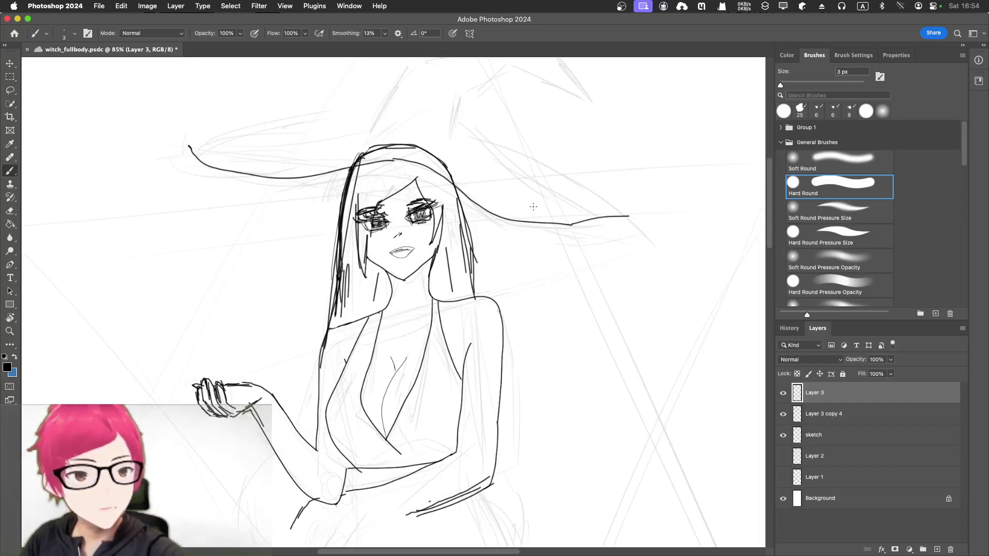
{"action": "left_click_drag", "start_coordinate": [190, 150], "coordinate": [249, 130]}
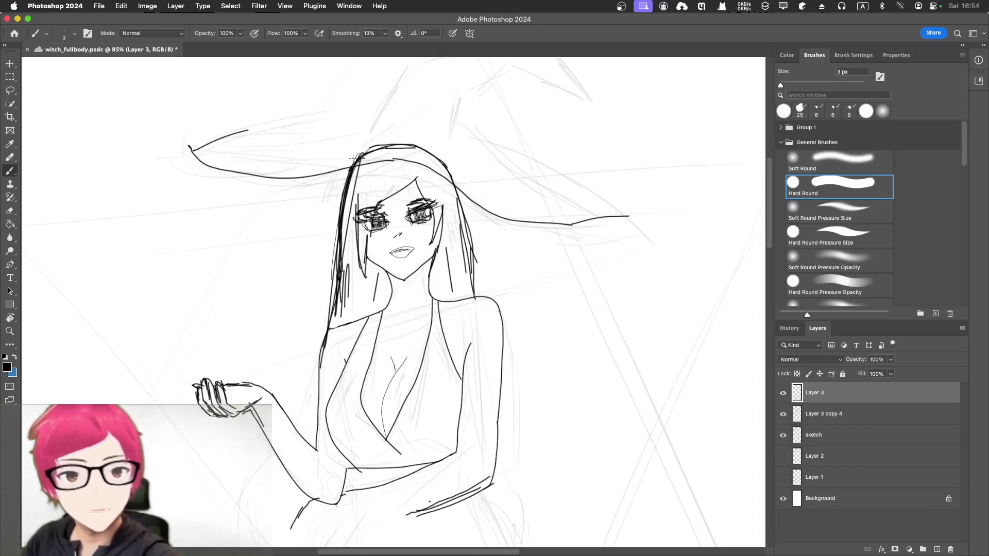
{"action": "left_click_drag", "start_coordinate": [323, 161], "coordinate": [372, 124]}
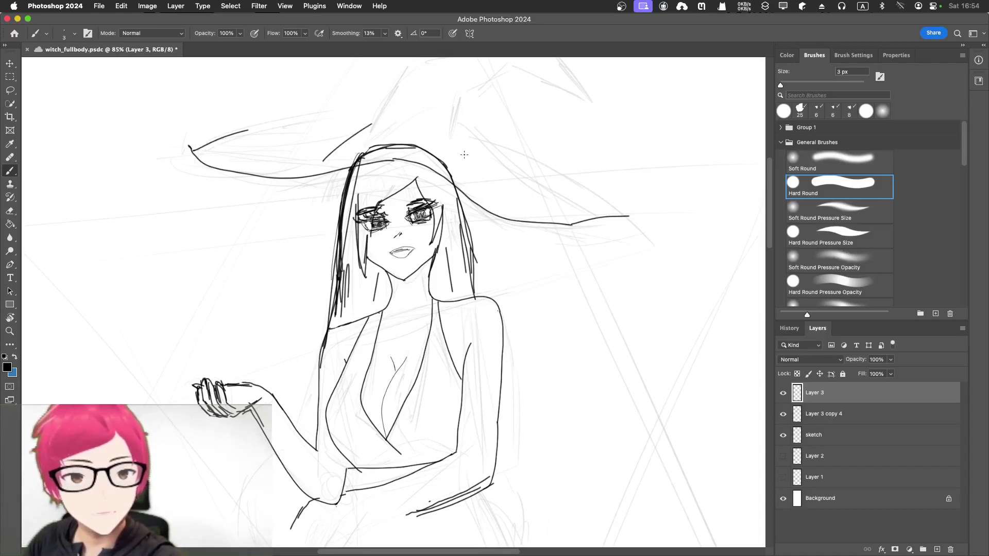
{"action": "left_click_drag", "start_coordinate": [459, 138], "coordinate": [496, 213]}
{"action": "left_click_drag", "start_coordinate": [242, 130], "coordinate": [343, 115]}
{"action": "left_click_drag", "start_coordinate": [275, 123], "coordinate": [383, 107]}
{"action": "mouse_move", "coordinate": [449, 106]}
{"action": "left_mouse_down"}
{"action": "mouse_move", "coordinate": [456, 98]}
{"action": "mouse_move", "coordinate": [577, 190]}
{"action": "mouse_move", "coordinate": [634, 218]}
{"action": "left_mouse_up"}
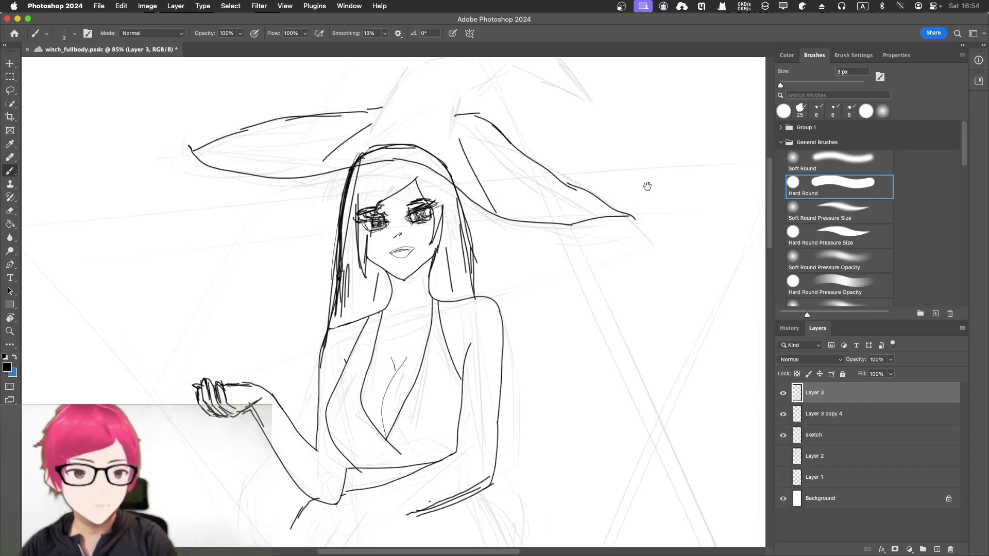
Step: Ink the hat's crown over the sketch, with its tall sides and the bent tip pointing down to the right
{"action": "scroll", "coordinate": [644, 188], "scroll_direction": "up", "scroll_amount": 5}
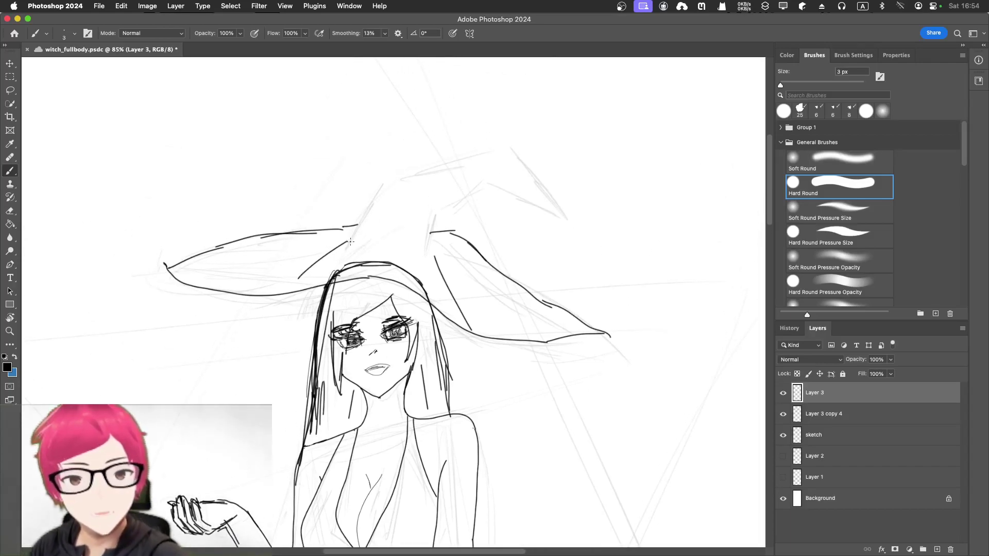
{"action": "mouse_move", "coordinate": [367, 202]}
{"action": "left_mouse_down"}
{"action": "mouse_move", "coordinate": [379, 184]}
{"action": "mouse_move", "coordinate": [501, 152]}
{"action": "mouse_move", "coordinate": [573, 213]}
{"action": "left_mouse_up"}
{"action": "mouse_move", "coordinate": [428, 216]}
{"action": "left_mouse_down"}
{"action": "mouse_move", "coordinate": [507, 170]}
{"action": "mouse_move", "coordinate": [500, 194]}
{"action": "mouse_move", "coordinate": [577, 213]}
{"action": "left_mouse_up"}
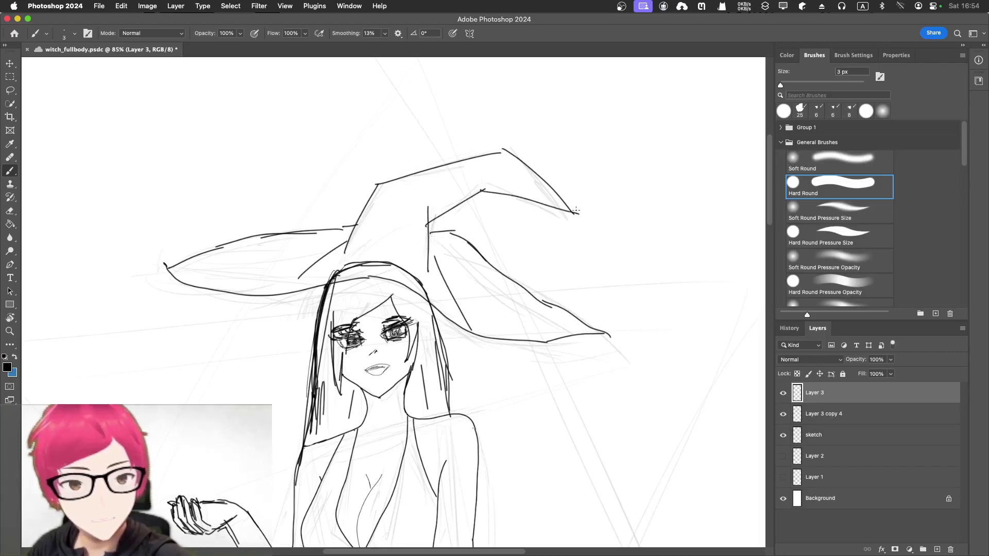
{"action": "left_click_drag", "start_coordinate": [483, 155], "coordinate": [499, 151]}
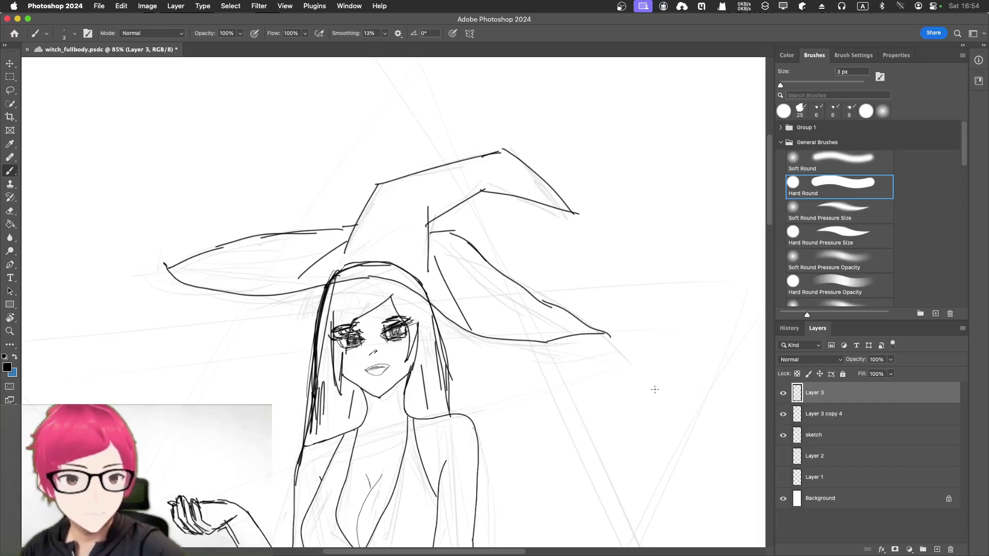
Step: Paint over the top-of-head hair lines above the hat's brim in white with a brush enlarged to 25 px
{"action": "key", "text": "e"}
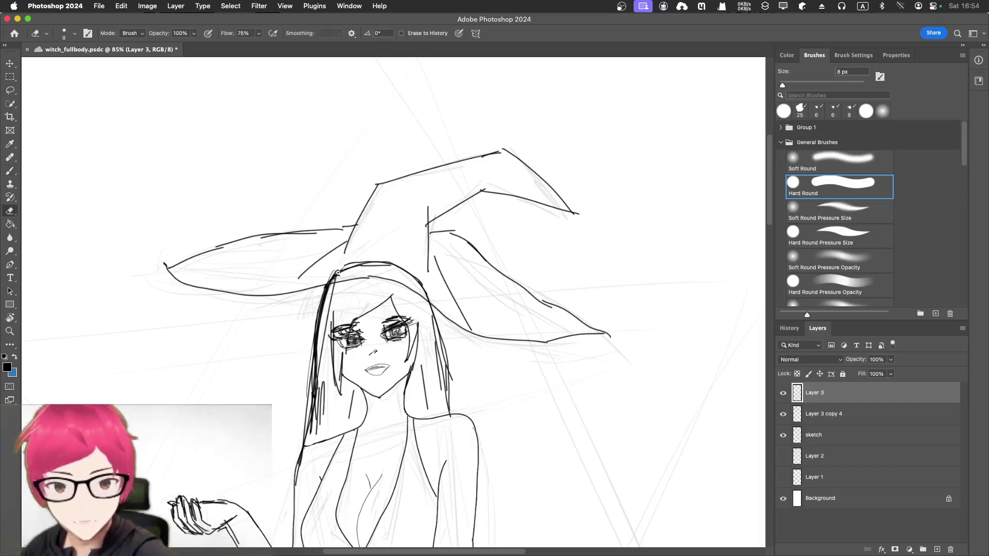
{"action": "key", "text": "bracketright"}
{"action": "key", "text": "bracketright"}
{"action": "key", "text": "bracketright"}
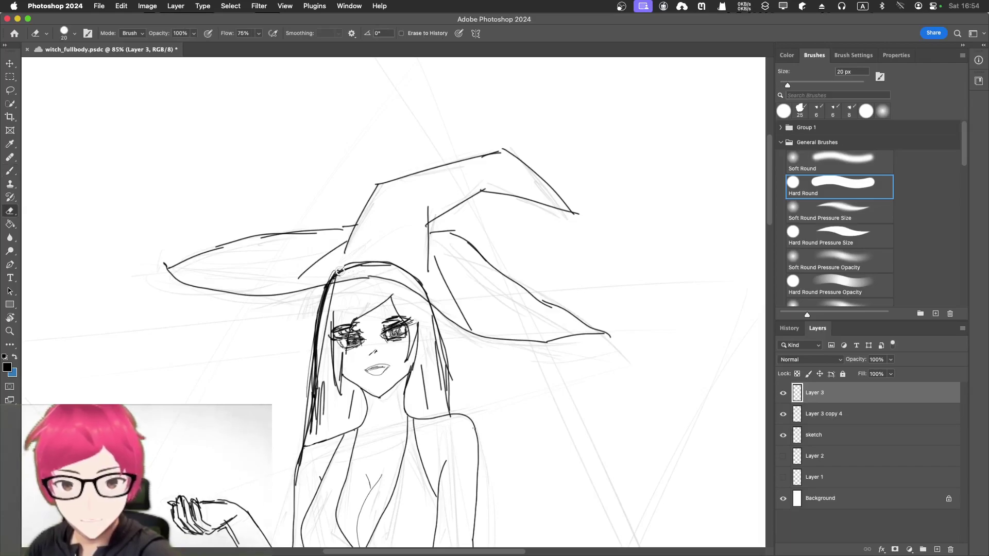
{"action": "key", "text": "b"}
{"action": "left_click", "coordinate": [376, 246], "text": "alt"}
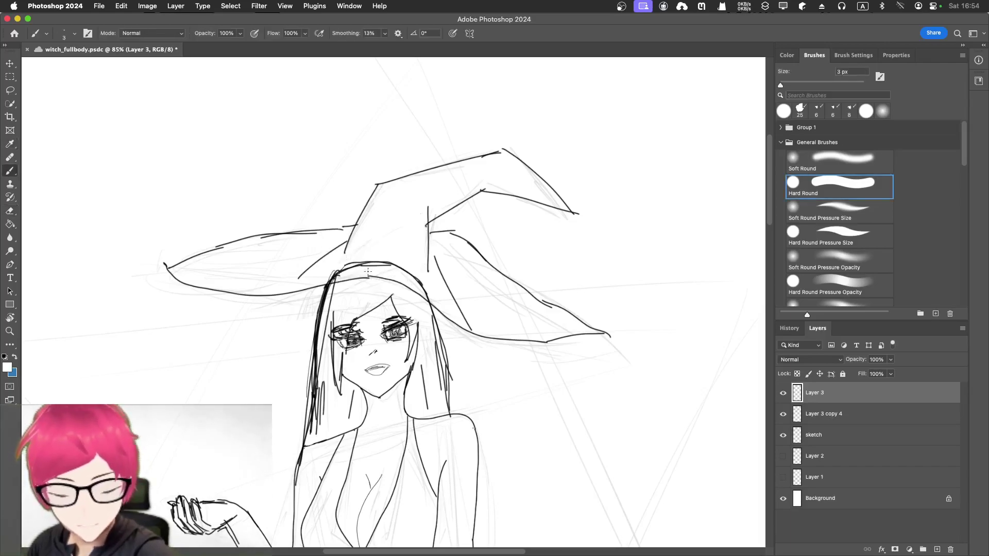
{"action": "key", "text": "bracketright"}
{"action": "key", "text": "bracketright"}
{"action": "key", "text": "bracketright"}
{"action": "key", "text": "bracketright"}
{"action": "key", "text": "bracketright"}
{"action": "key", "text": "bracketright"}
{"action": "key", "text": "bracketright"}
{"action": "key", "text": "bracketright"}
{"action": "key", "text": "bracketright"}
{"action": "key", "text": "bracketright"}
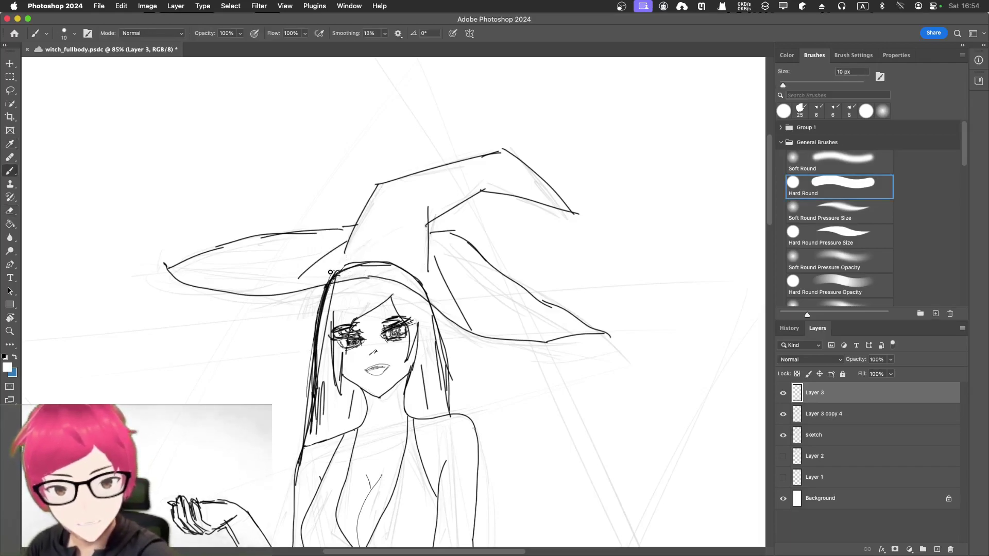
{"action": "key", "text": "bracketleft"}
{"action": "mouse_move", "coordinate": [331, 272]}
{"action": "left_mouse_down"}
{"action": "mouse_move", "coordinate": [398, 265]}
{"action": "mouse_move", "coordinate": [428, 292]}
{"action": "left_mouse_up"}
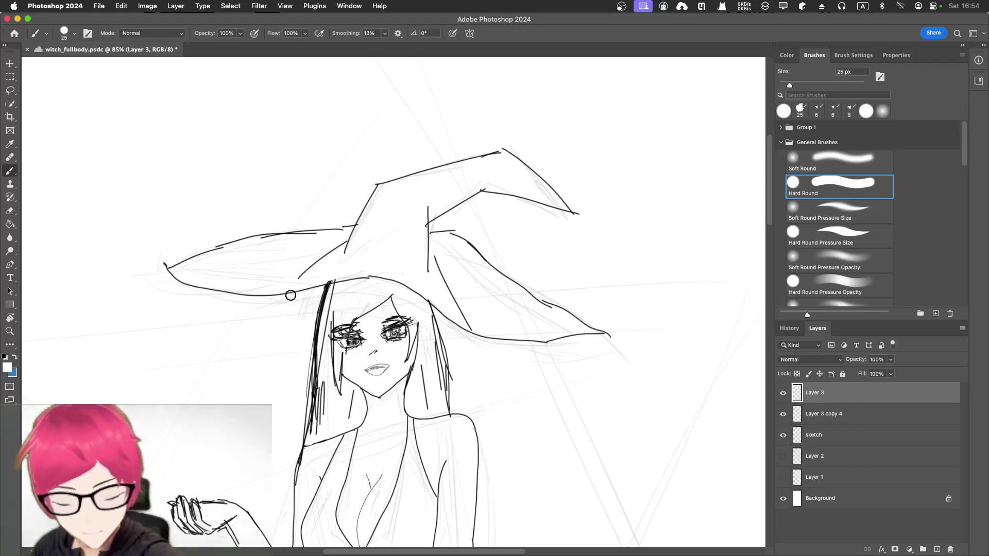
Step: Retrace the brim's lower edge and left-hand upper edge in black with a thicker 6 px brush
{"action": "key", "text": "bracketleft"}
{"action": "key", "text": "bracketleft"}
{"action": "key", "text": "bracketleft"}
{"action": "key", "text": "bracketleft"}
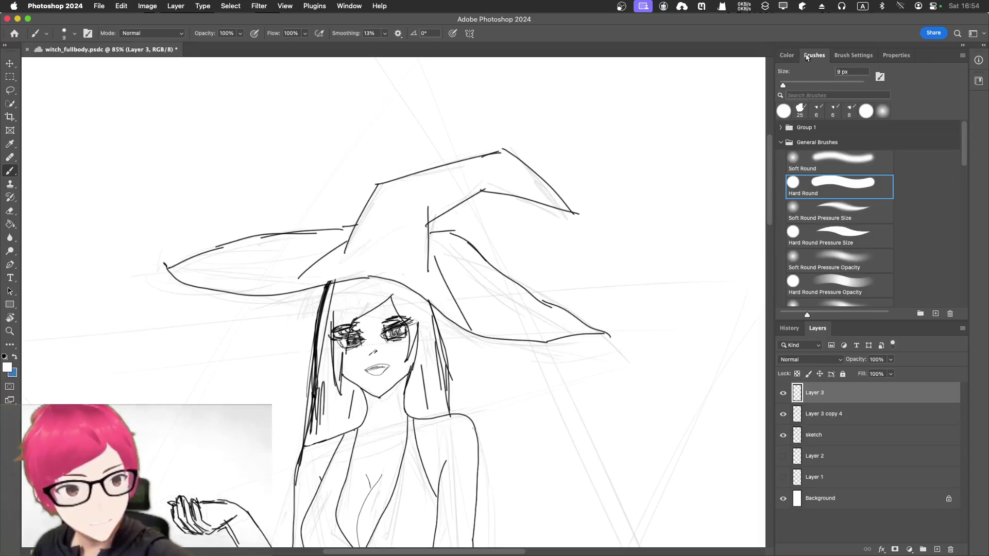
{"action": "left_click", "coordinate": [788, 56]}
{"action": "left_click", "coordinate": [832, 260]}
{"action": "left_click_drag", "start_coordinate": [303, 291], "coordinate": [367, 303]}
{"action": "key", "text": "super+z"}
{"action": "key", "text": "bracketleft"}
{"action": "key", "text": "bracketleft"}
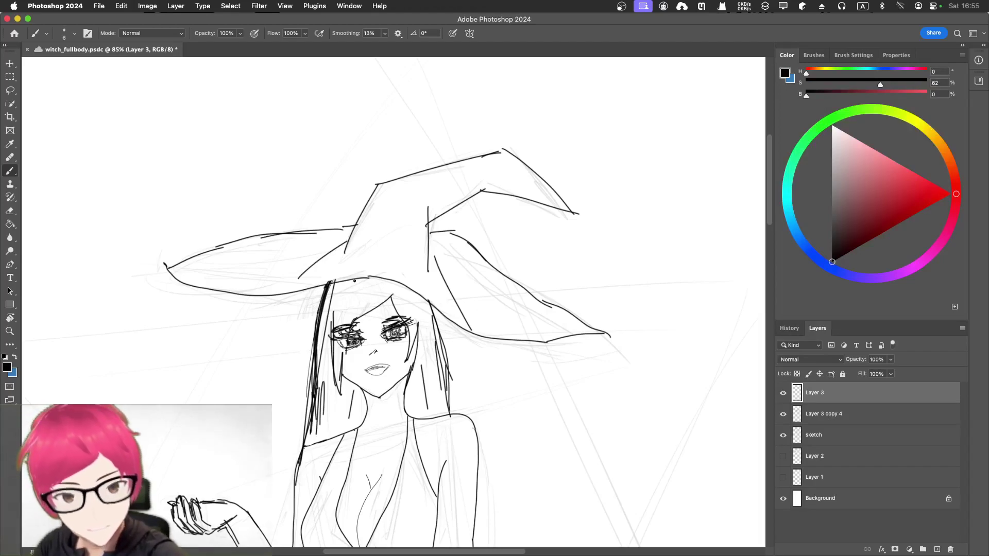
{"action": "mouse_move", "coordinate": [283, 295]}
{"action": "left_mouse_down"}
{"action": "mouse_move", "coordinate": [345, 301]}
{"action": "mouse_move", "coordinate": [346, 290]}
{"action": "mouse_move", "coordinate": [355, 302]}
{"action": "mouse_move", "coordinate": [439, 291]}
{"action": "mouse_move", "coordinate": [418, 300]}
{"action": "mouse_move", "coordinate": [449, 300]}
{"action": "mouse_move", "coordinate": [491, 327]}
{"action": "mouse_move", "coordinate": [573, 332]}
{"action": "left_mouse_up"}
{"action": "mouse_move", "coordinate": [162, 275]}
{"action": "left_mouse_down"}
{"action": "mouse_move", "coordinate": [256, 239]}
{"action": "mouse_move", "coordinate": [376, 227]}
{"action": "left_mouse_up"}
{"action": "left_click_drag", "start_coordinate": [167, 272], "coordinate": [371, 291]}
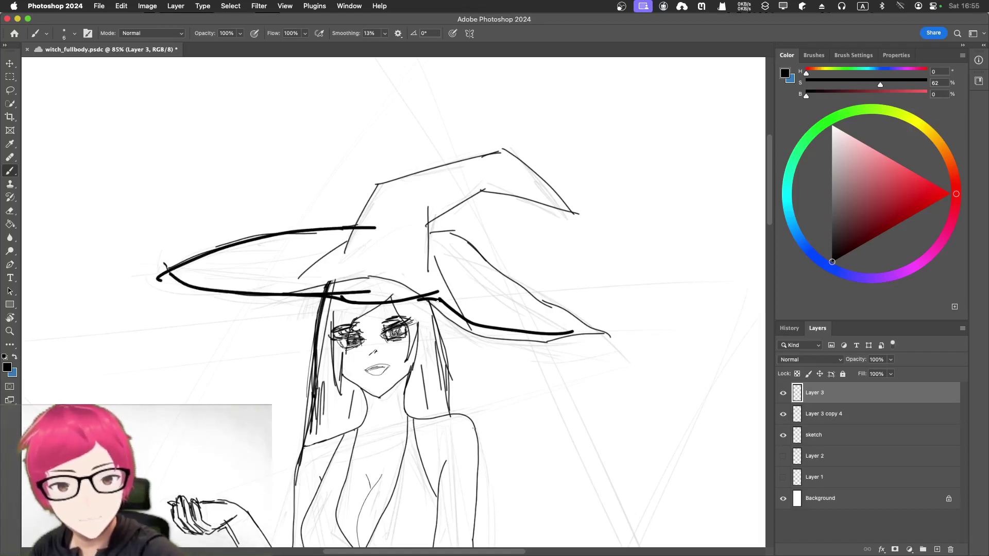
Step: Add wavy fold strokes along both sides of the brim and thicken its right-hand upper edge down to the point
{"action": "mouse_move", "coordinate": [192, 283]}
{"action": "left_mouse_down"}
{"action": "mouse_move", "coordinate": [250, 294]}
{"action": "mouse_move", "coordinate": [358, 297]}
{"action": "mouse_move", "coordinate": [454, 327]}
{"action": "mouse_move", "coordinate": [517, 317]}
{"action": "left_mouse_up"}
{"action": "left_click_drag", "start_coordinate": [450, 327], "coordinate": [575, 325]}
{"action": "mouse_move", "coordinate": [302, 281]}
{"action": "left_mouse_down"}
{"action": "mouse_move", "coordinate": [229, 274]}
{"action": "mouse_move", "coordinate": [197, 297]}
{"action": "left_mouse_up"}
{"action": "mouse_move", "coordinate": [251, 276]}
{"action": "left_mouse_down"}
{"action": "mouse_move", "coordinate": [202, 287]}
{"action": "mouse_move", "coordinate": [206, 295]}
{"action": "left_mouse_up"}
{"action": "left_click_drag", "start_coordinate": [170, 267], "coordinate": [286, 245]}
{"action": "left_click_drag", "start_coordinate": [221, 250], "coordinate": [329, 243]}
{"action": "mouse_move", "coordinate": [430, 252]}
{"action": "left_mouse_down"}
{"action": "mouse_move", "coordinate": [511, 253]}
{"action": "mouse_move", "coordinate": [554, 301]}
{"action": "mouse_move", "coordinate": [609, 335]}
{"action": "mouse_move", "coordinate": [612, 326]}
{"action": "left_mouse_up"}
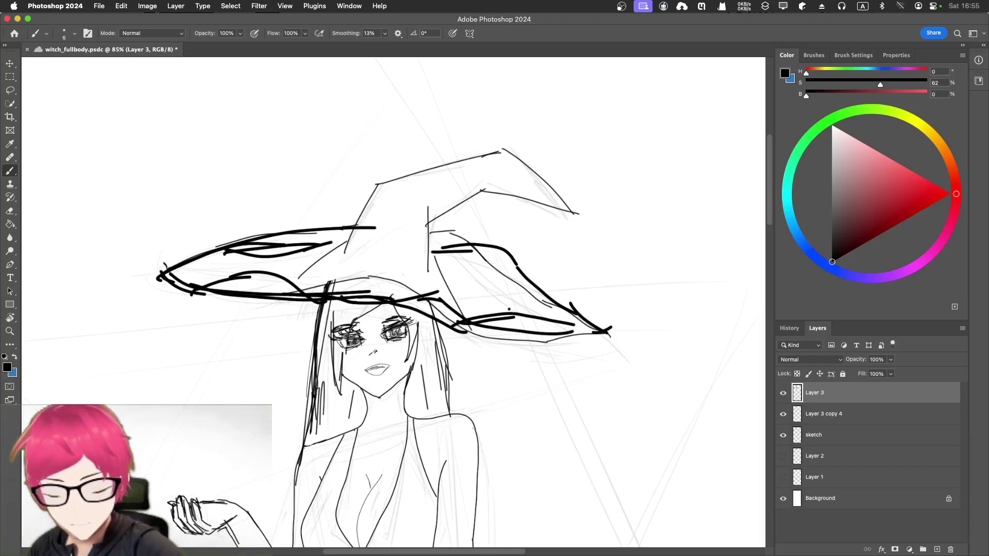
Step: Erase the excess lines along the brim's underside with the 20 px eraser and redraw the wavy left-hand lower edge
{"action": "key", "text": "e"}
{"action": "left_click_drag", "start_coordinate": [401, 309], "coordinate": [453, 324]}
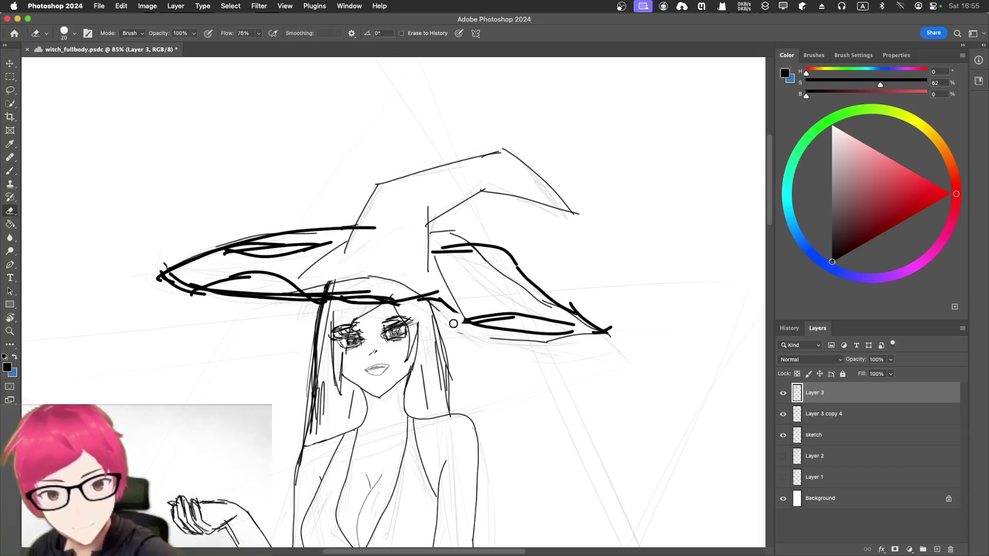
{"action": "mouse_move", "coordinate": [298, 304]}
{"action": "left_mouse_down"}
{"action": "mouse_move", "coordinate": [265, 289]}
{"action": "mouse_move", "coordinate": [256, 300]}
{"action": "left_mouse_up"}
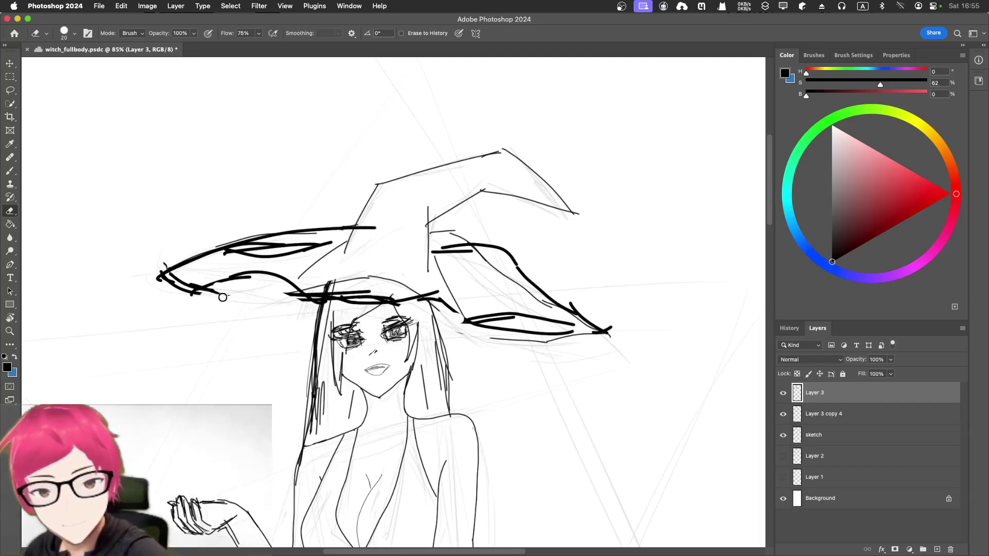
{"action": "key", "text": "b"}
{"action": "mouse_move", "coordinate": [196, 293]}
{"action": "left_mouse_down"}
{"action": "mouse_move", "coordinate": [271, 284]}
{"action": "mouse_move", "coordinate": [298, 282]}
{"action": "left_mouse_up"}
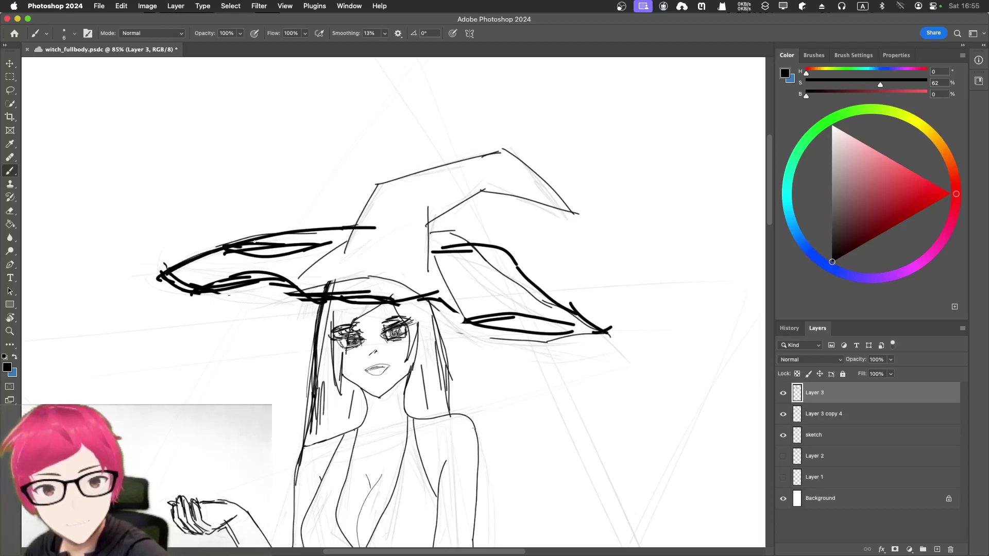
Step: Erase the brim's upper edge lines on both sides of the crown and redraw the right-hand edge as a straighter slope
{"action": "key", "text": "e"}
{"action": "mouse_move", "coordinate": [248, 236]}
{"action": "left_mouse_down"}
{"action": "mouse_move", "coordinate": [382, 227]}
{"action": "mouse_move", "coordinate": [357, 223]}
{"action": "left_mouse_up"}
{"action": "mouse_move", "coordinate": [454, 234]}
{"action": "left_mouse_down"}
{"action": "mouse_move", "coordinate": [474, 233]}
{"action": "mouse_move", "coordinate": [515, 260]}
{"action": "left_mouse_up"}
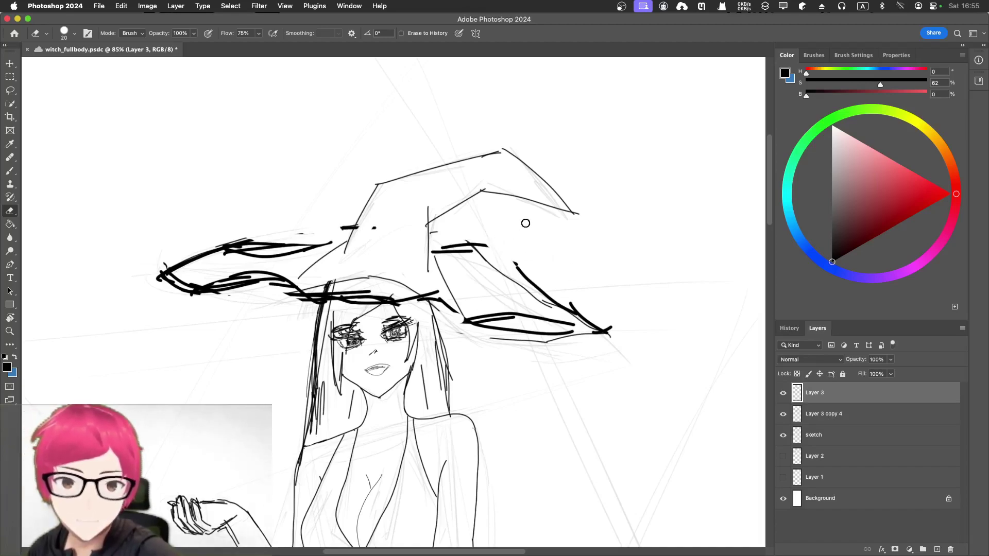
{"action": "mouse_move", "coordinate": [340, 223]}
{"action": "left_mouse_down"}
{"action": "mouse_move", "coordinate": [368, 222]}
{"action": "mouse_move", "coordinate": [369, 237]}
{"action": "left_mouse_up"}
{"action": "mouse_move", "coordinate": [450, 238]}
{"action": "left_mouse_down"}
{"action": "mouse_move", "coordinate": [499, 247]}
{"action": "mouse_move", "coordinate": [509, 268]}
{"action": "mouse_move", "coordinate": [551, 286]}
{"action": "left_mouse_up"}
{"action": "key", "text": "b"}
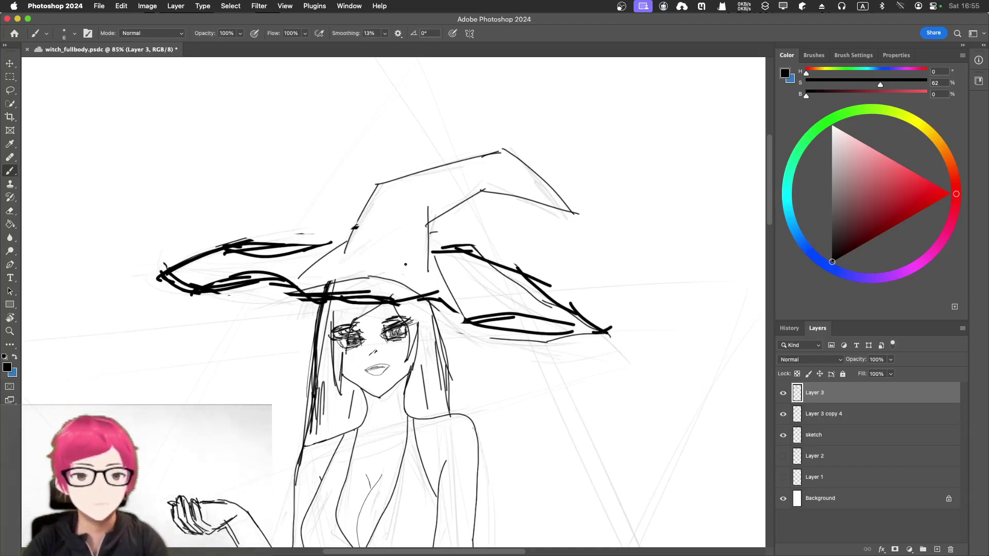
Step: Review the whole figure from the hat down to the sketched dress at 33.3% zoom
{"action": "scroll", "coordinate": [405, 265], "scroll_direction": "down", "scroll_amount": 5}
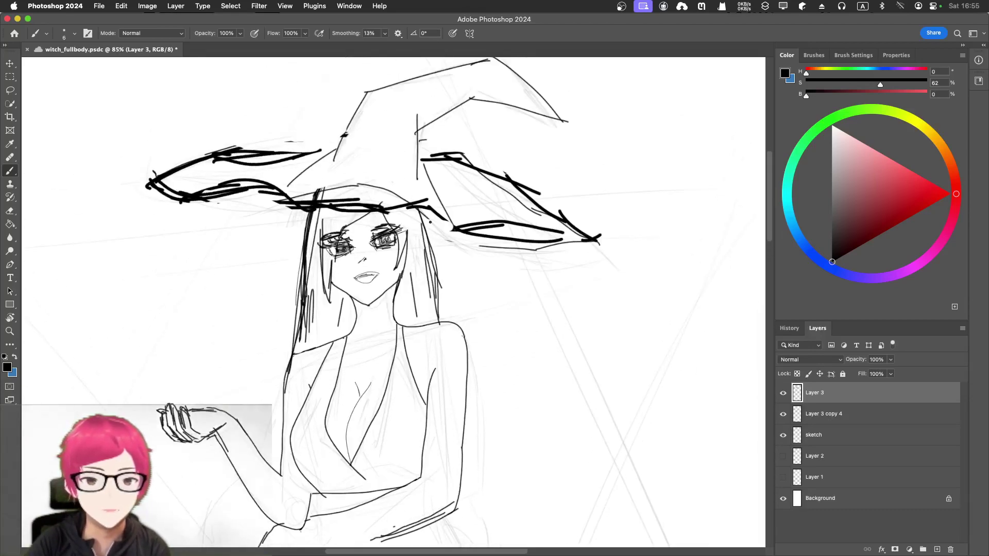
{"action": "key", "text": "super+minus"}
{"action": "key", "text": "super+minus"}
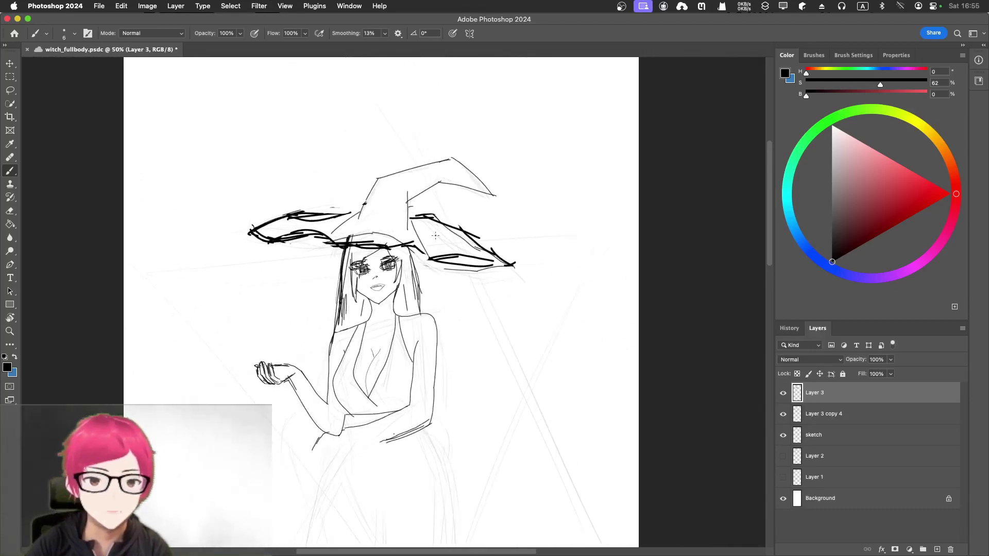
{"action": "scroll", "coordinate": [438, 234], "scroll_direction": "down", "scroll_amount": 4}
{"action": "key", "text": "super+minus"}
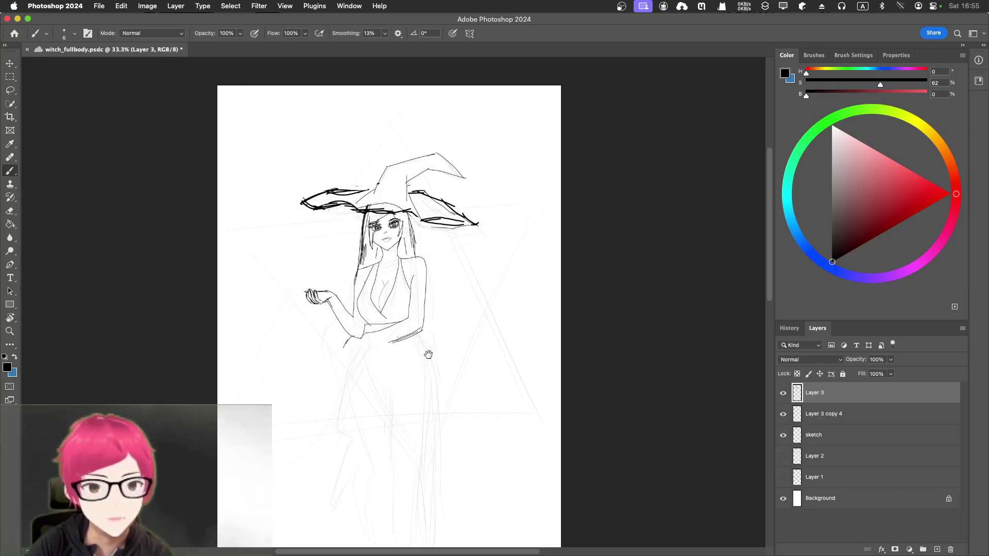
{"action": "left_click_drag", "start_coordinate": [426, 354], "coordinate": [459, 265]}
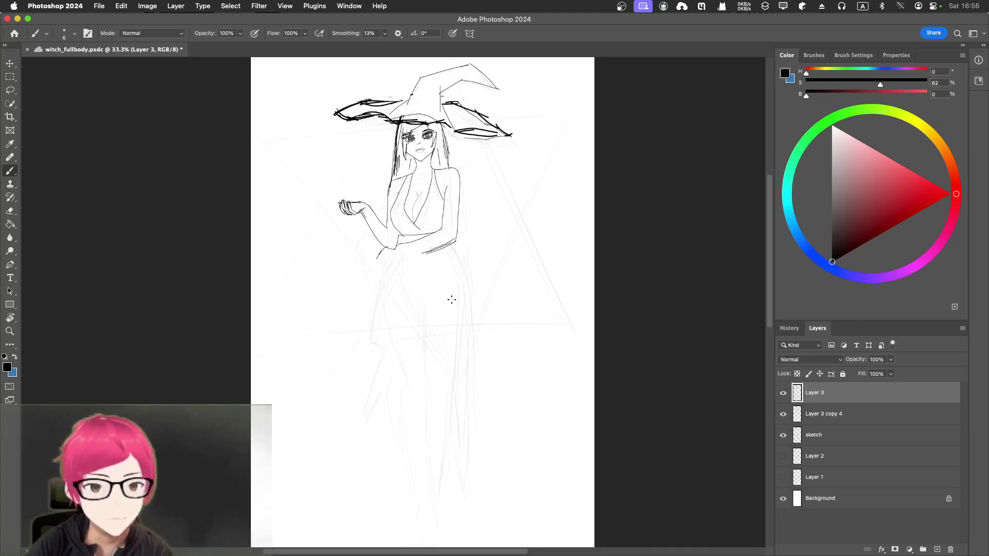